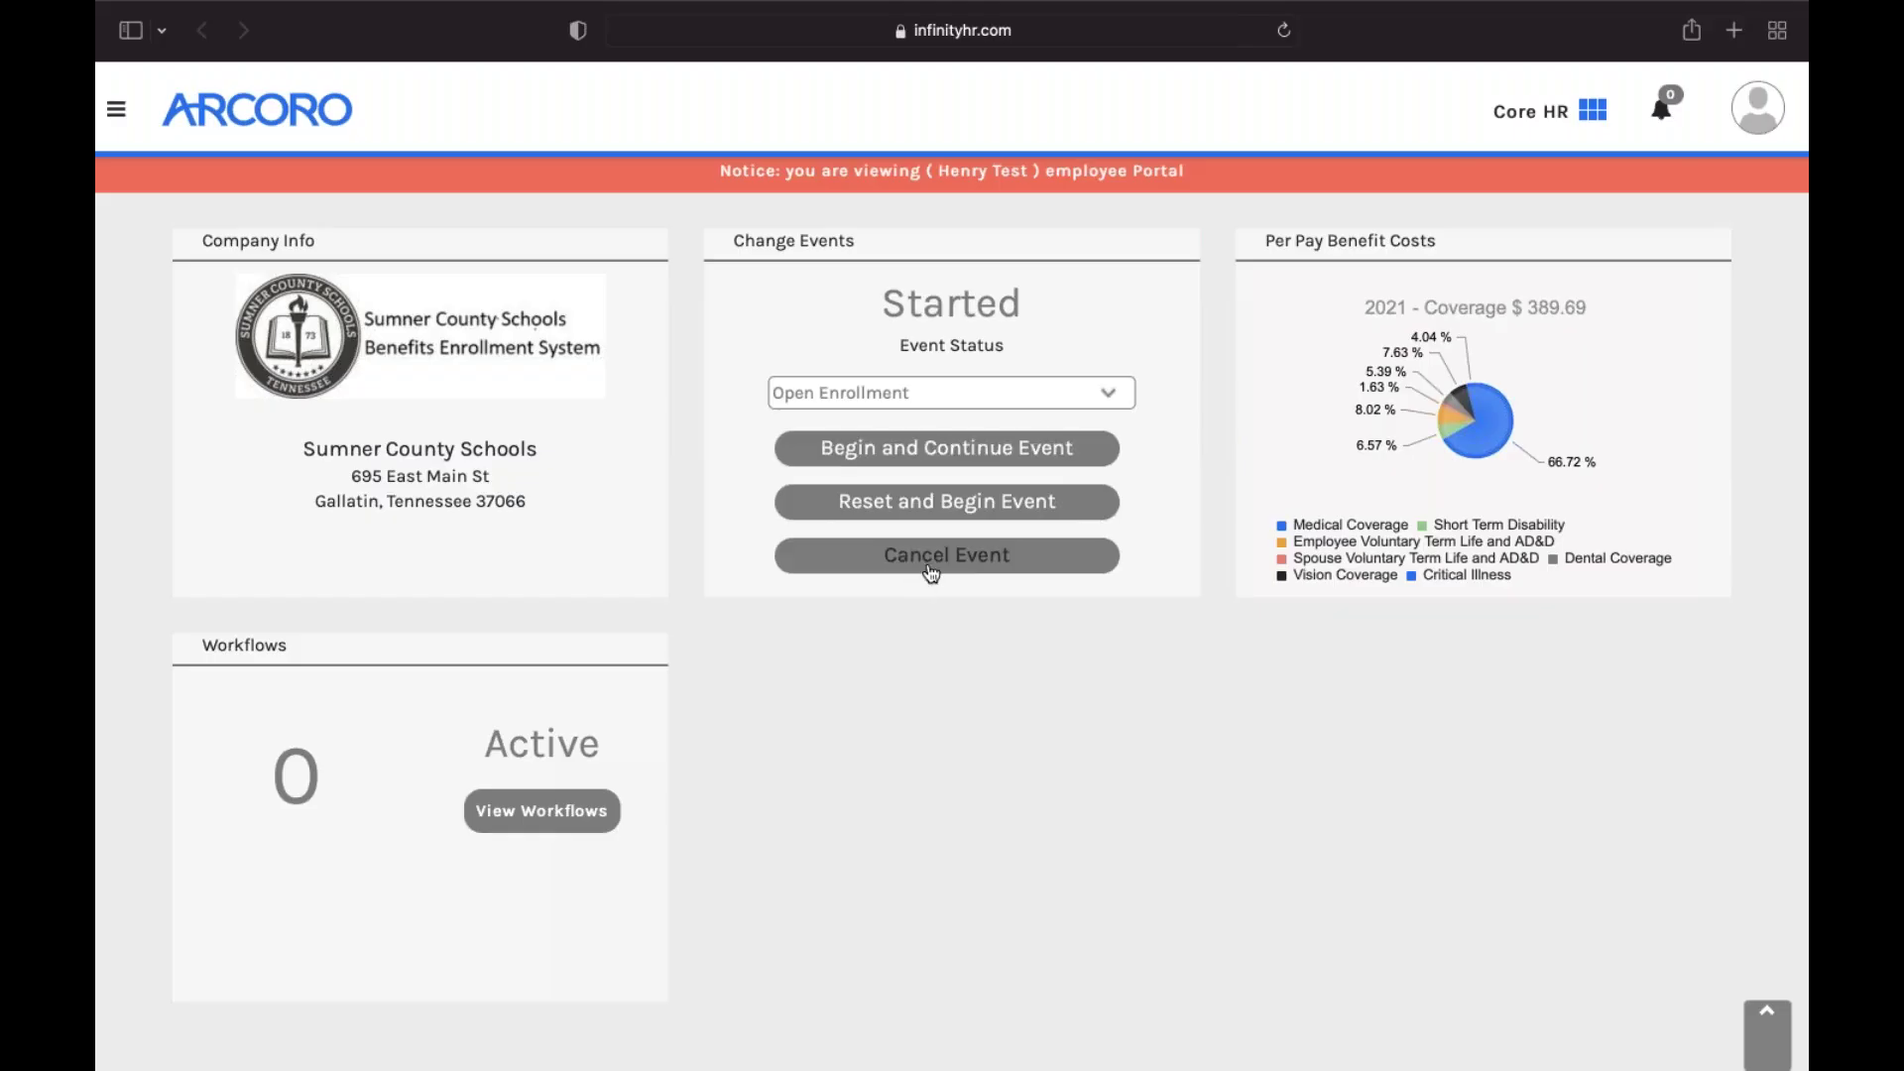
Cancel the started Open Enrollment event, begin it again and accept the electronic processing consent.
left_click(931, 564)
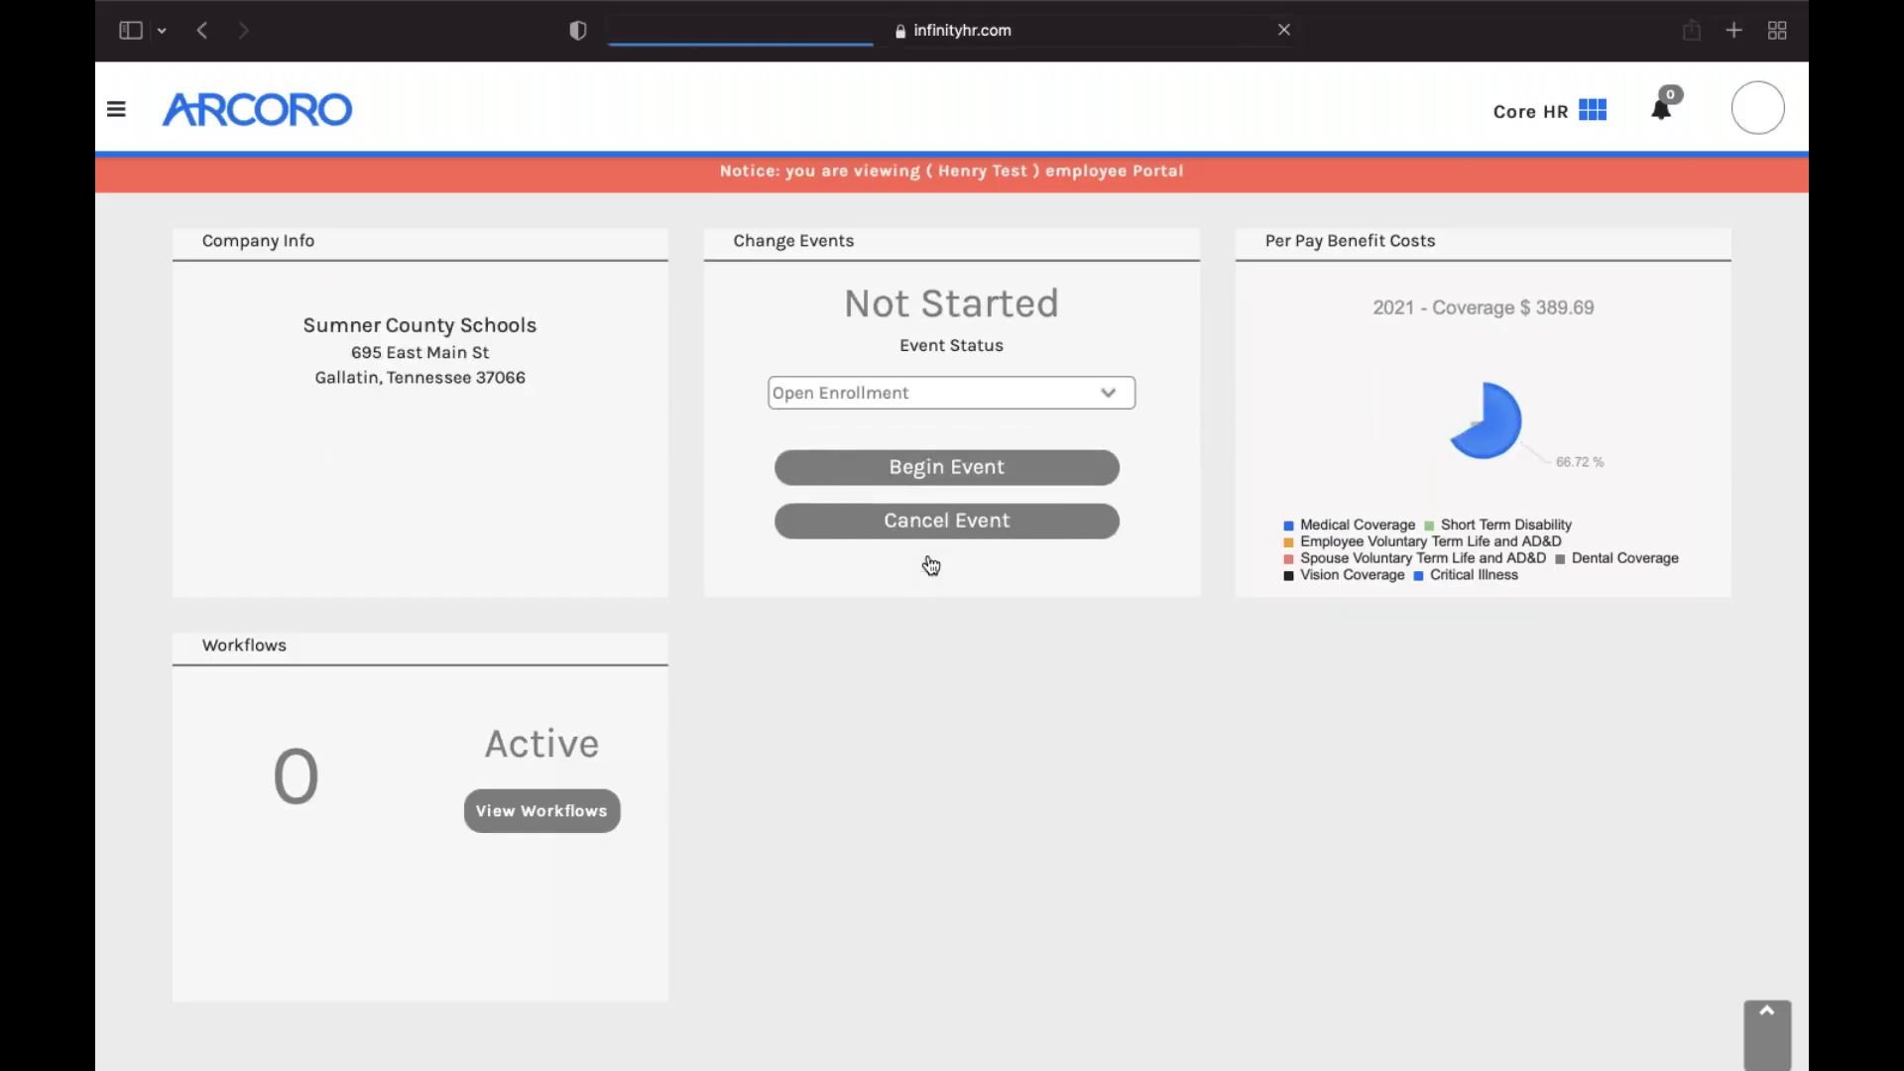
left_click(945, 470)
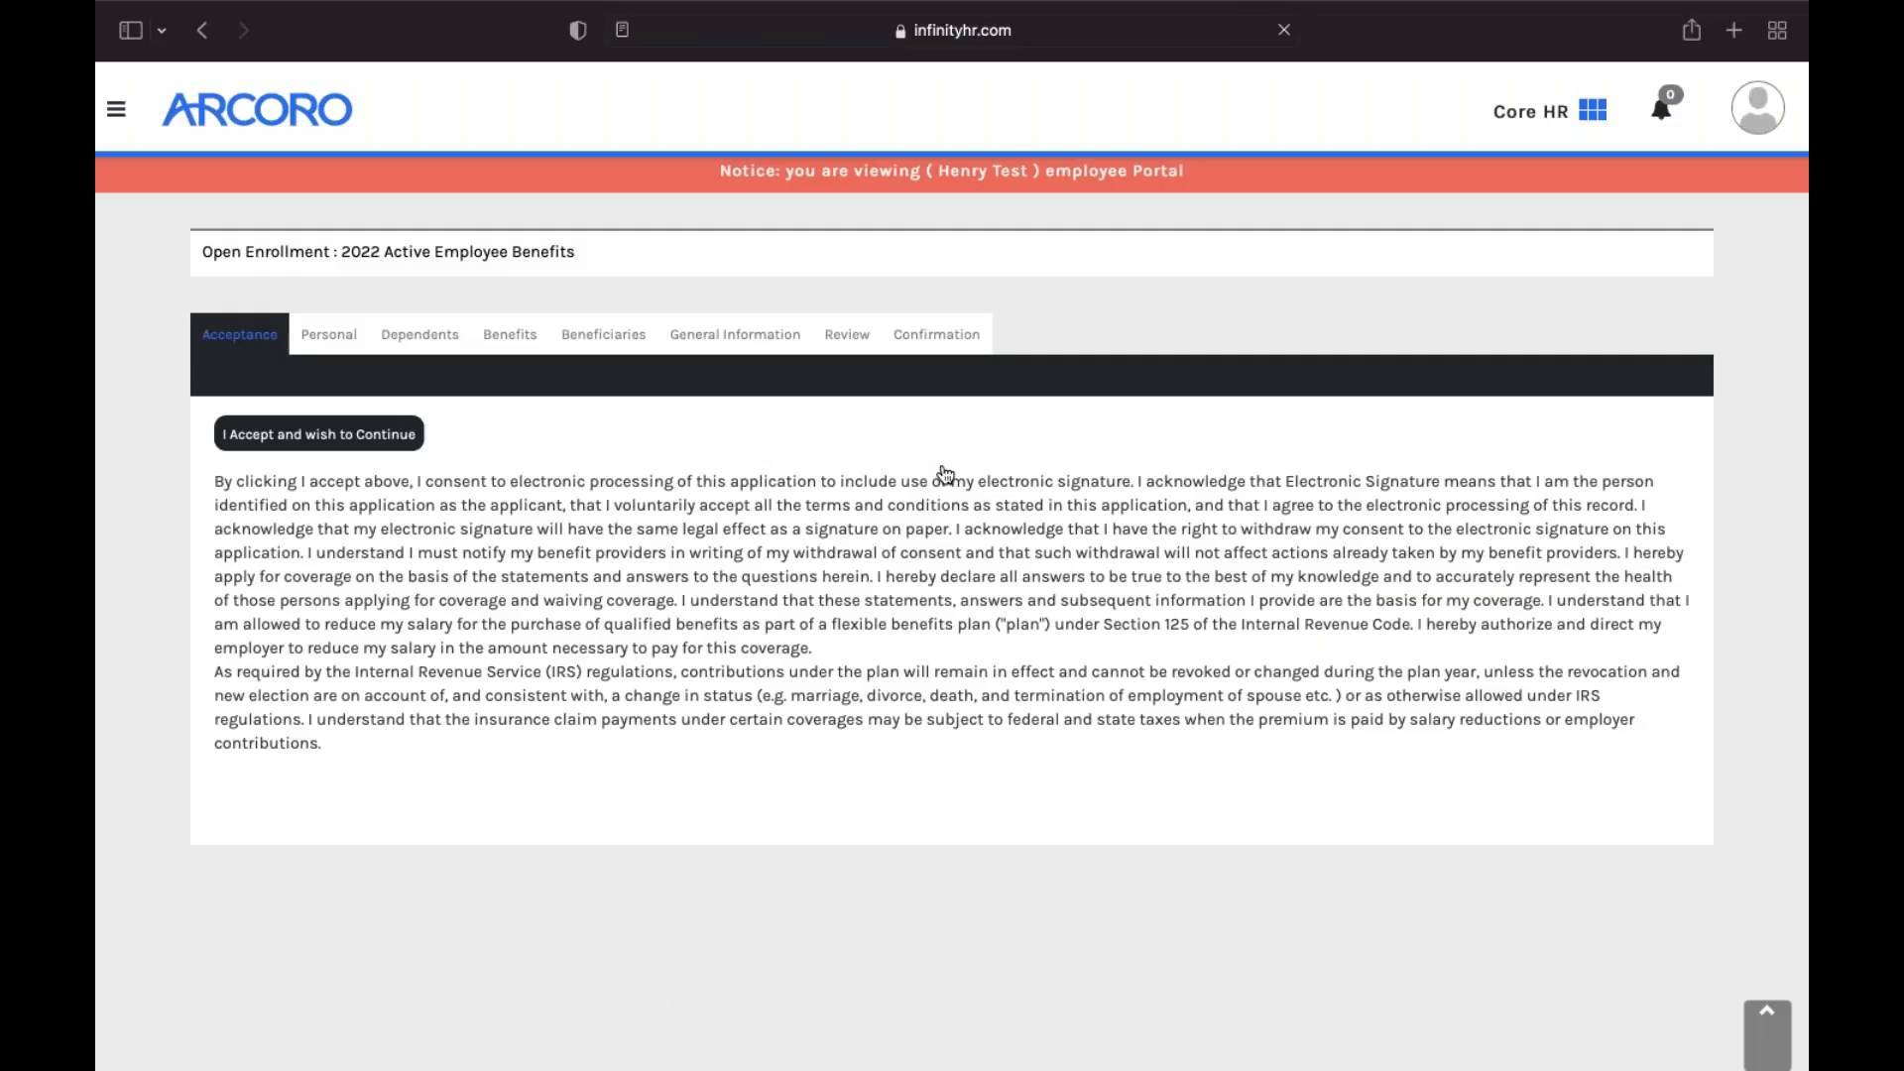
left_click(305, 441)
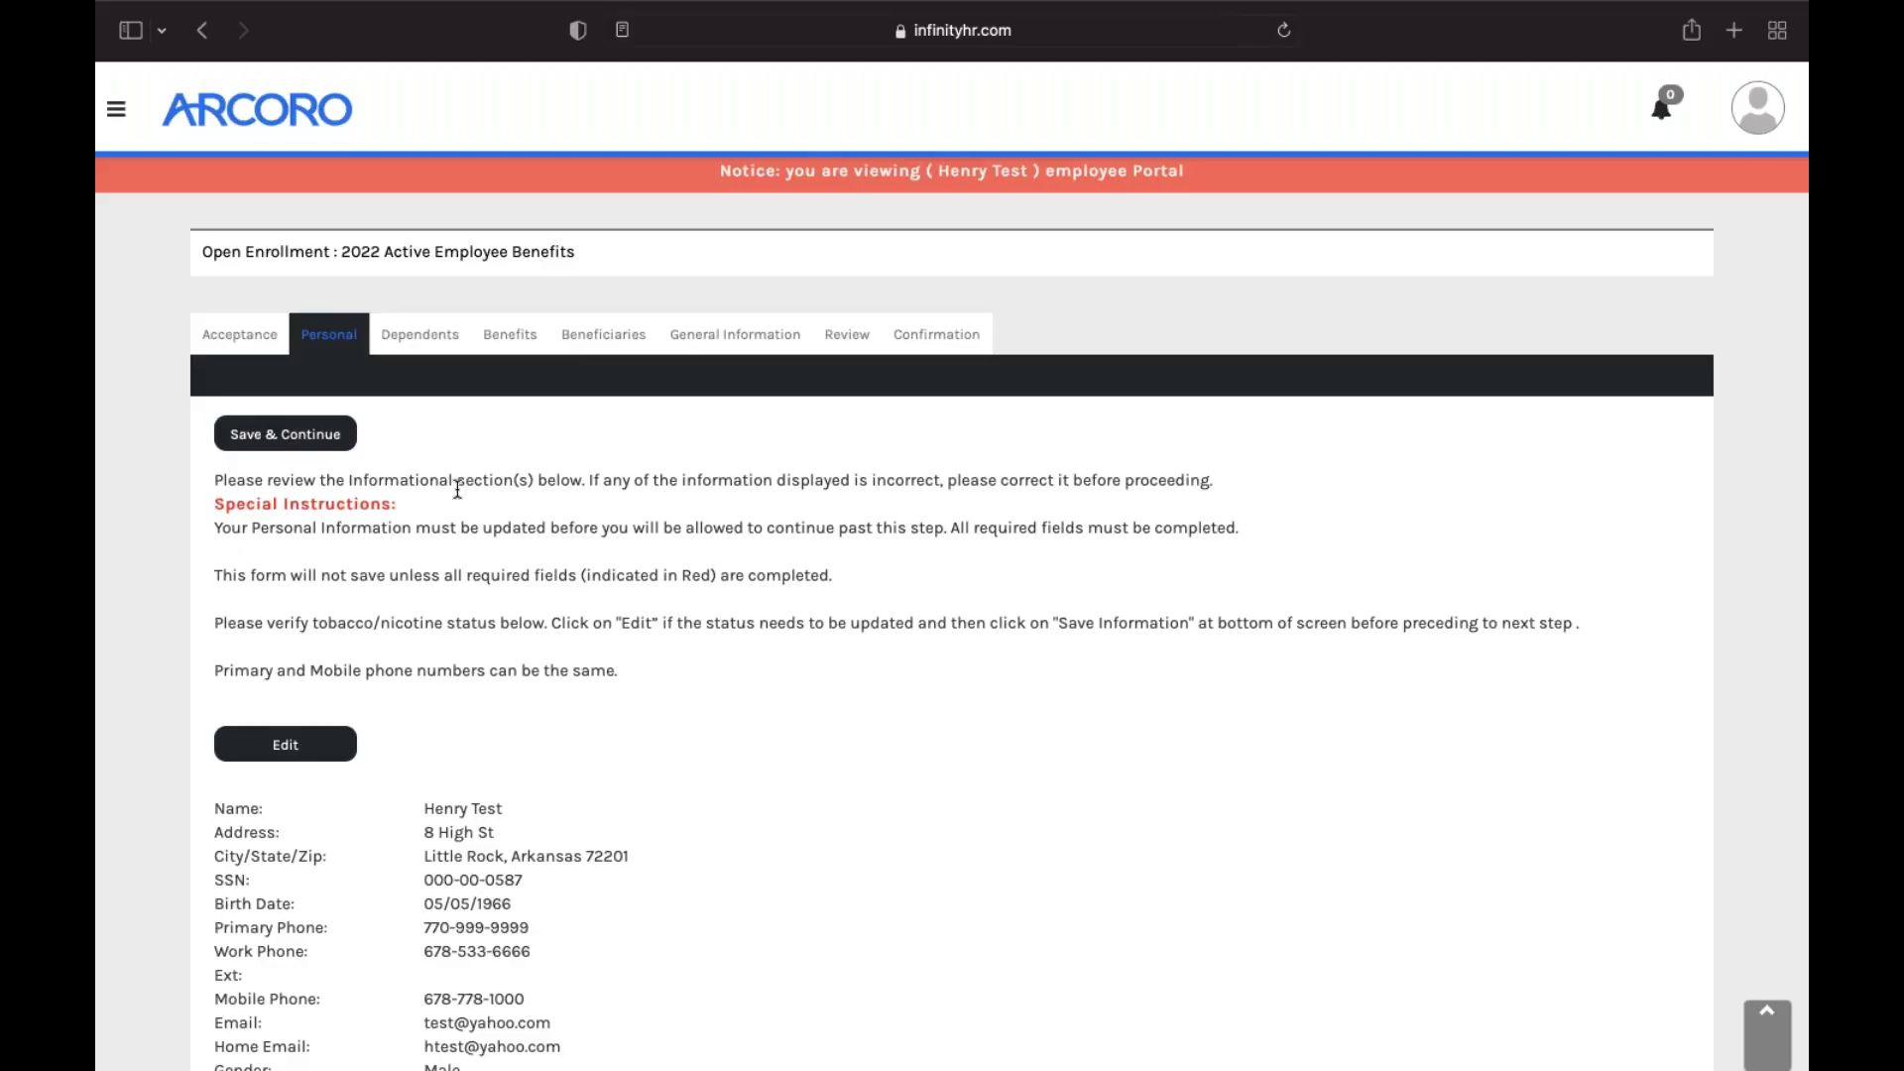
Review the personal information, including the nicotine status, and save it to continue to the Dependents section.
scroll(638, 757, "down", 3)
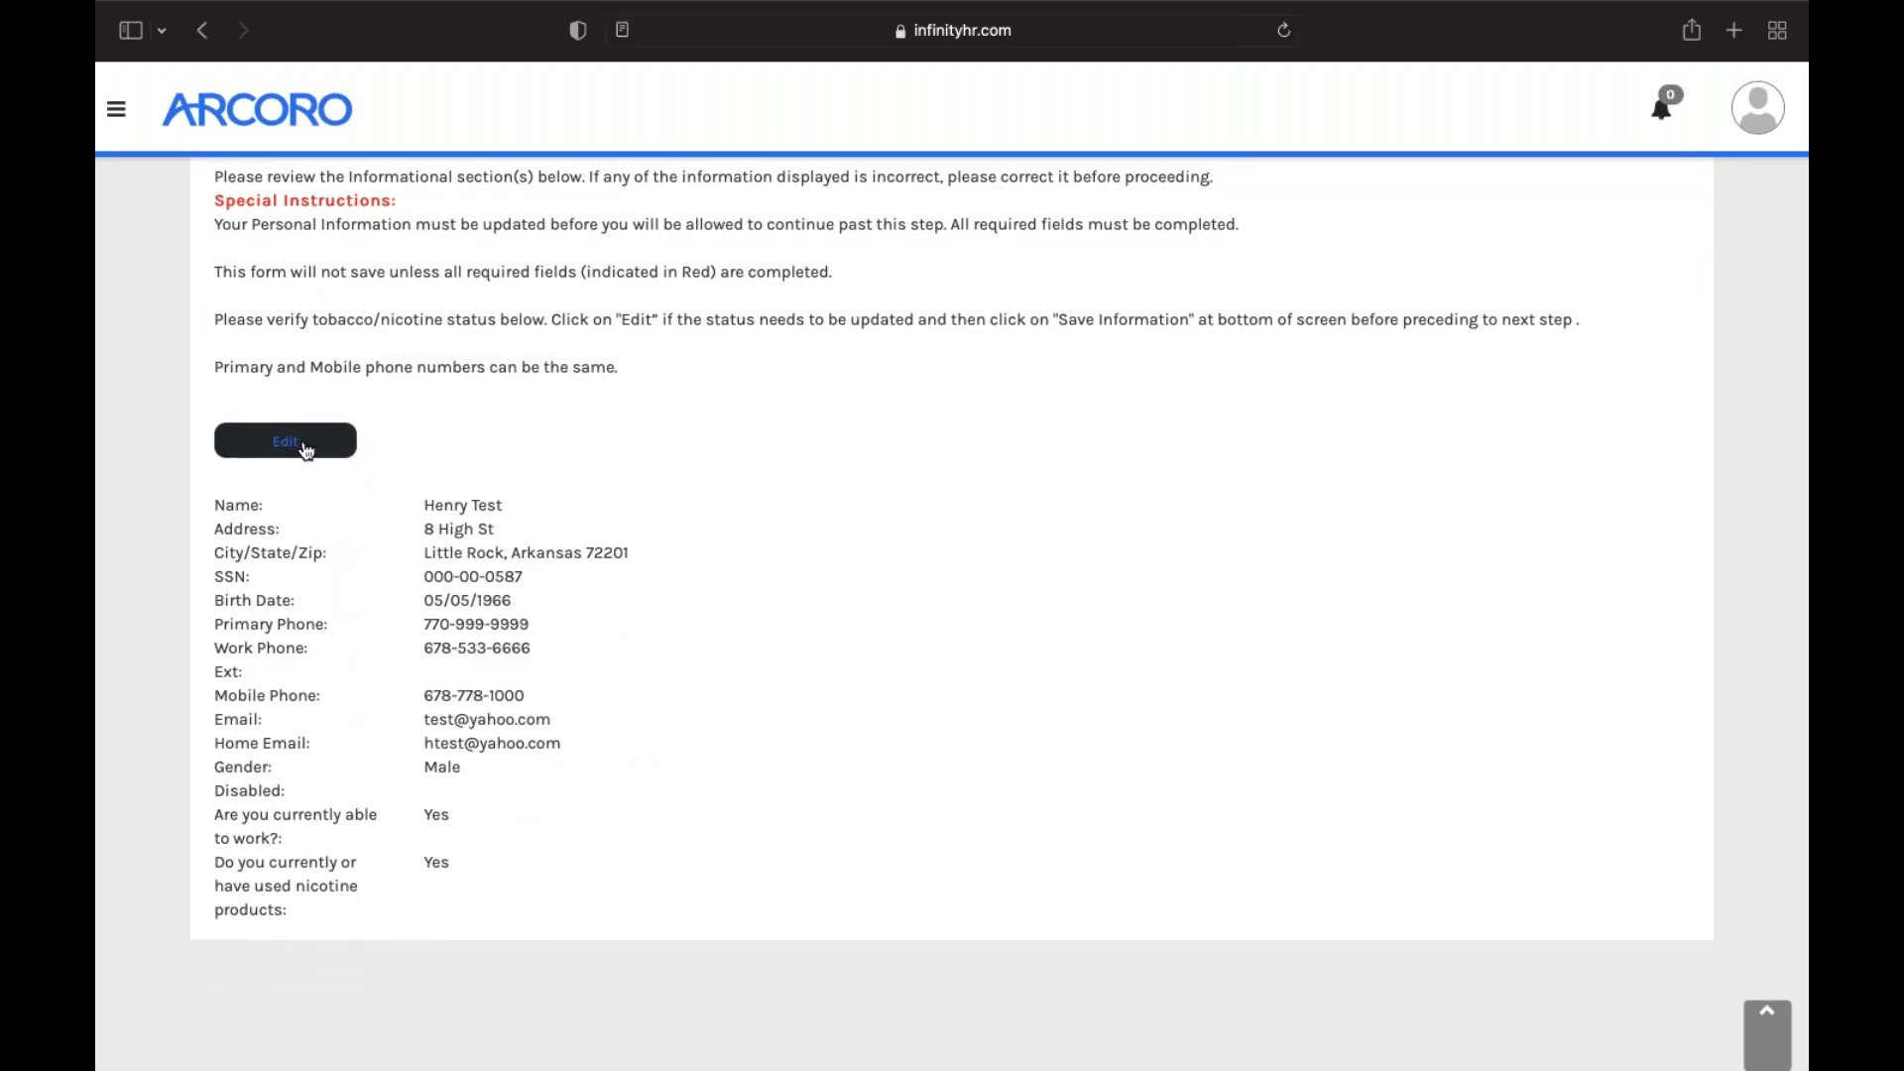
scroll(498, 471, "up", 2)
scroll(498, 464, "up", 1)
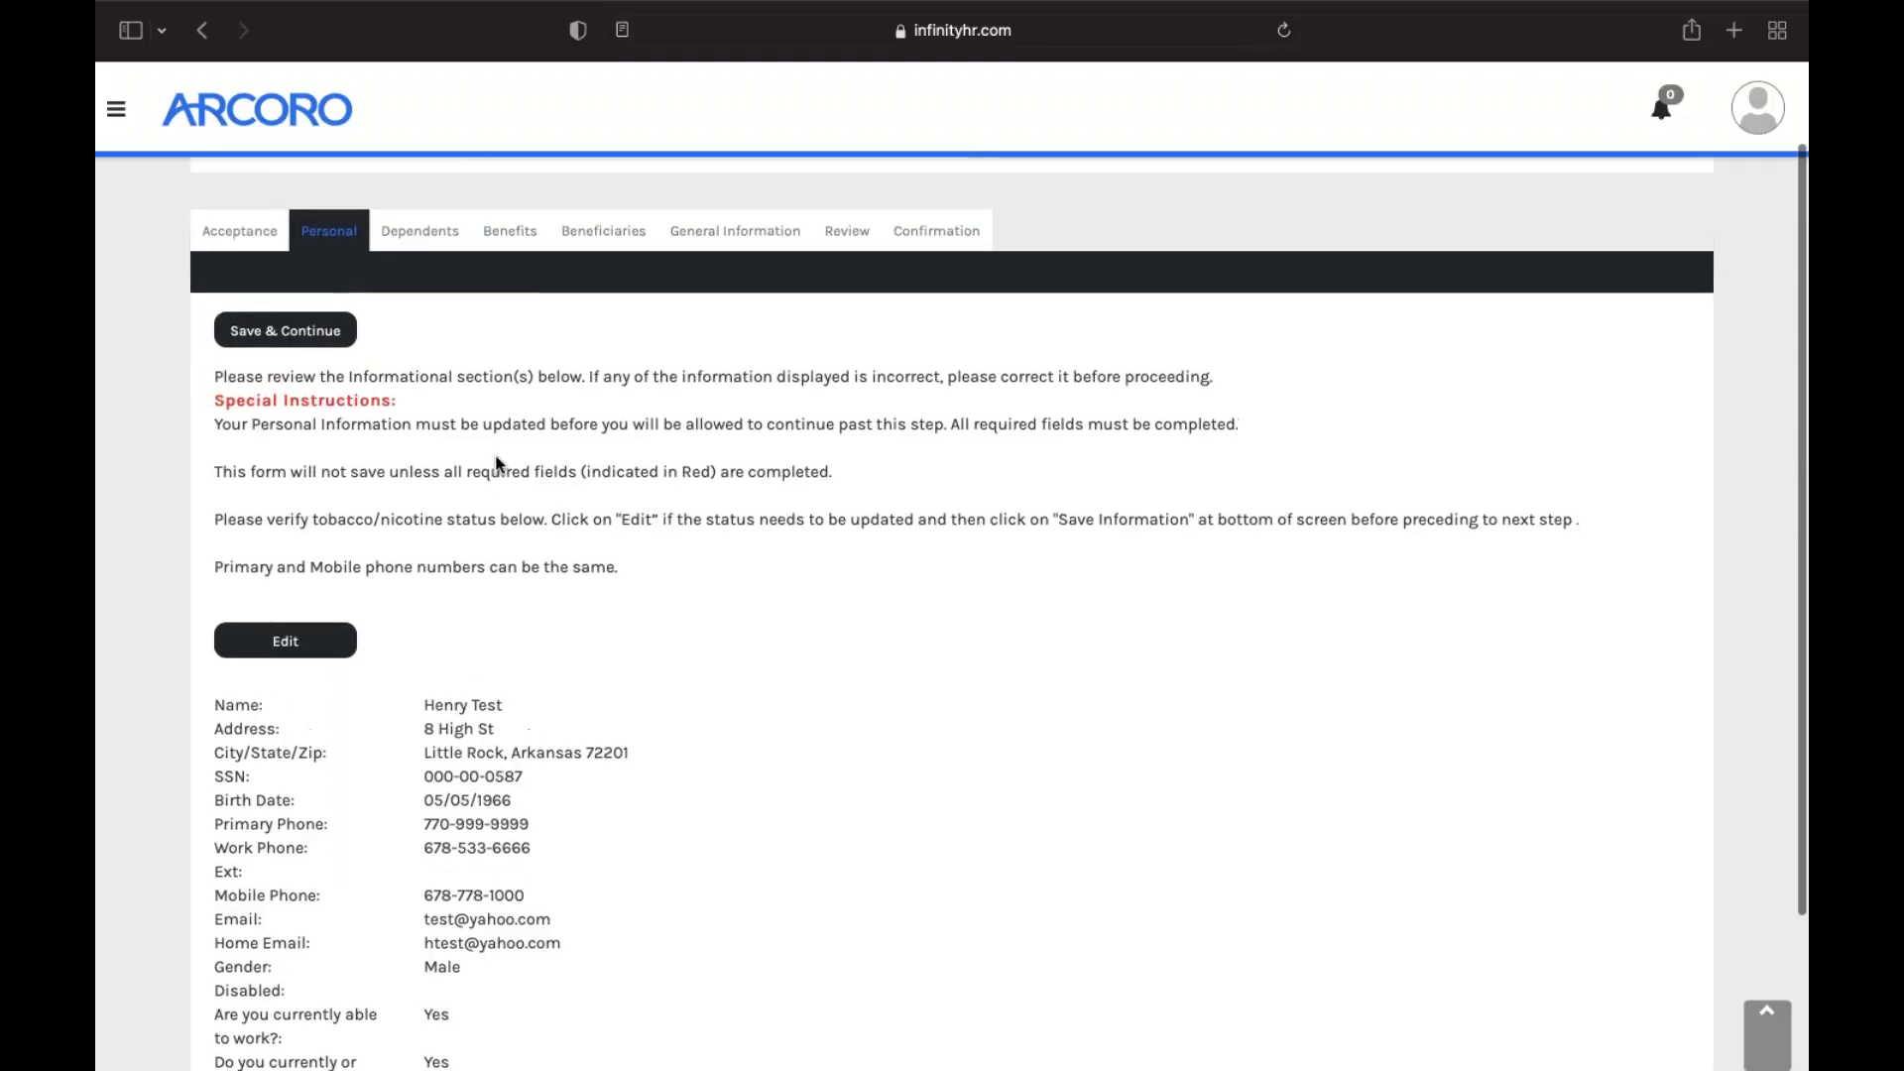
left_click(315, 346)
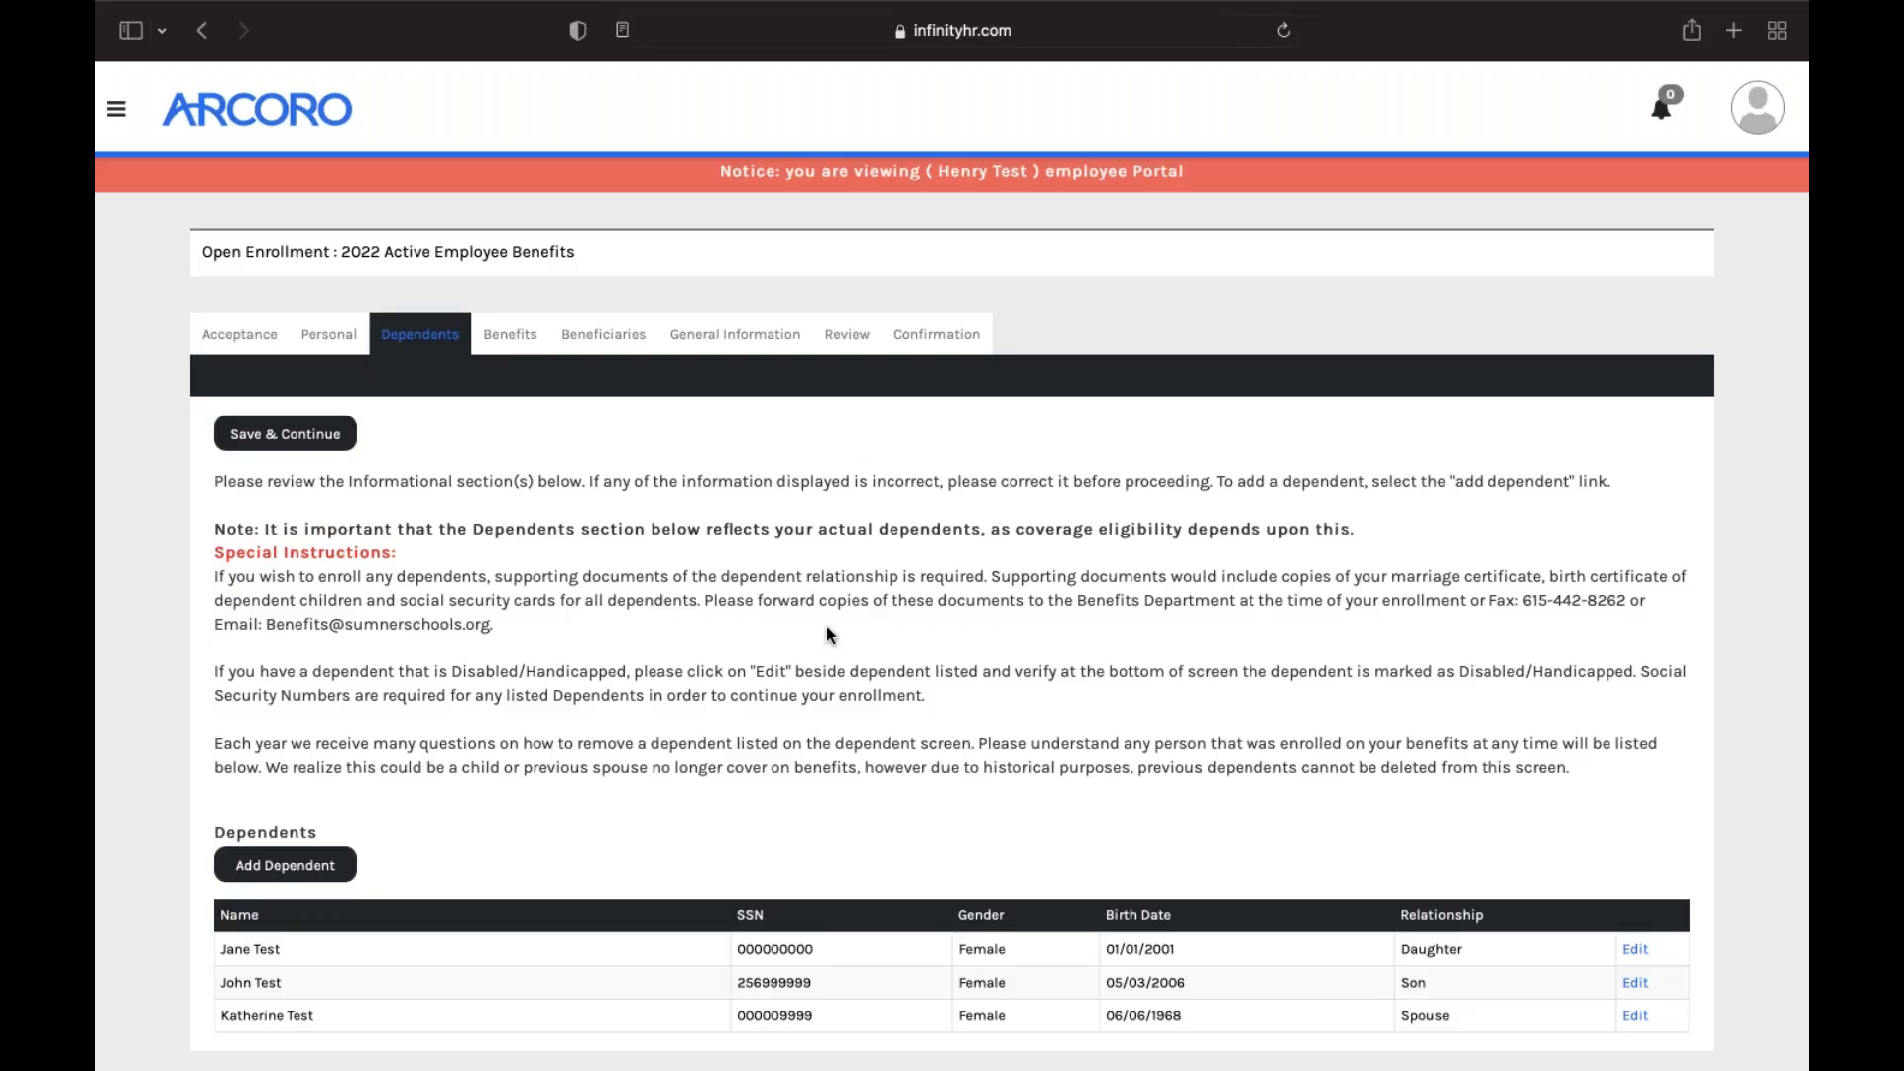
Save the listed dependents without changes and save Email and Text as the preferred communication method.
scroll(698, 677, "down", 3)
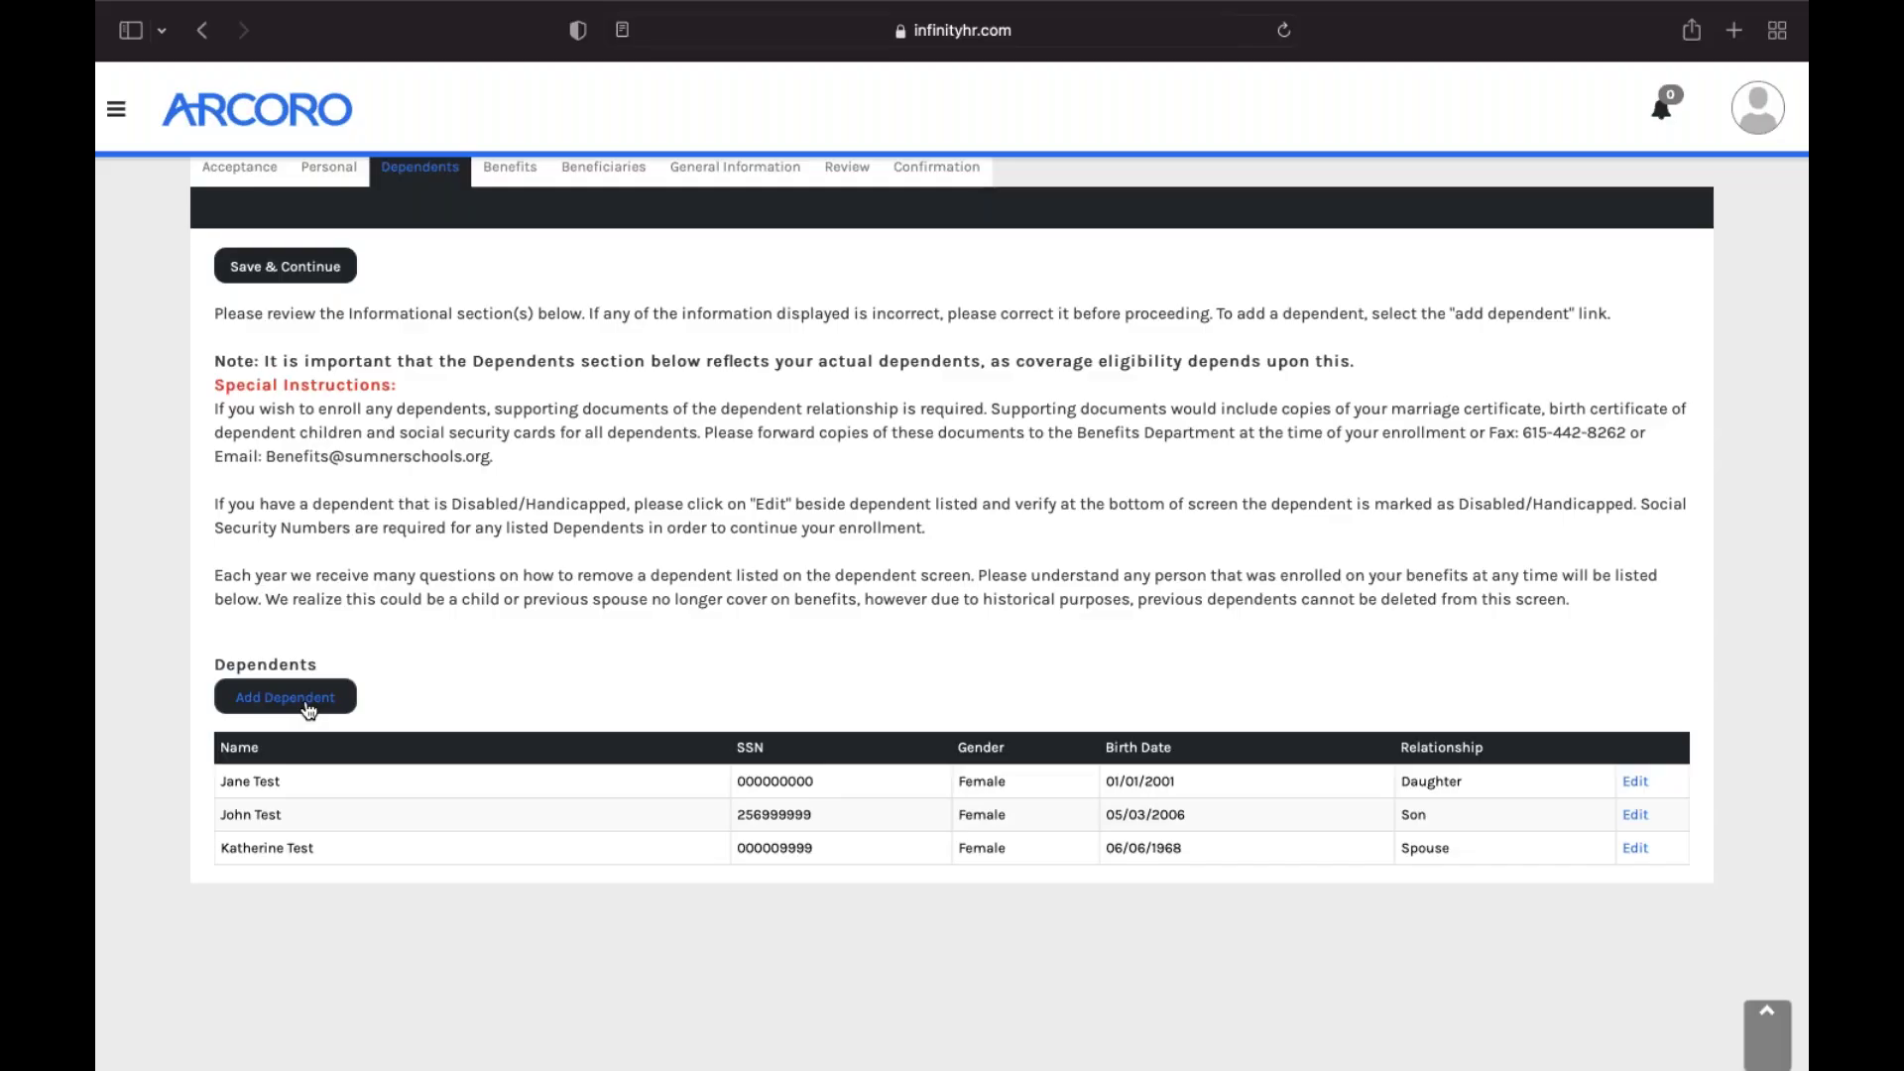
left_click(272, 270)
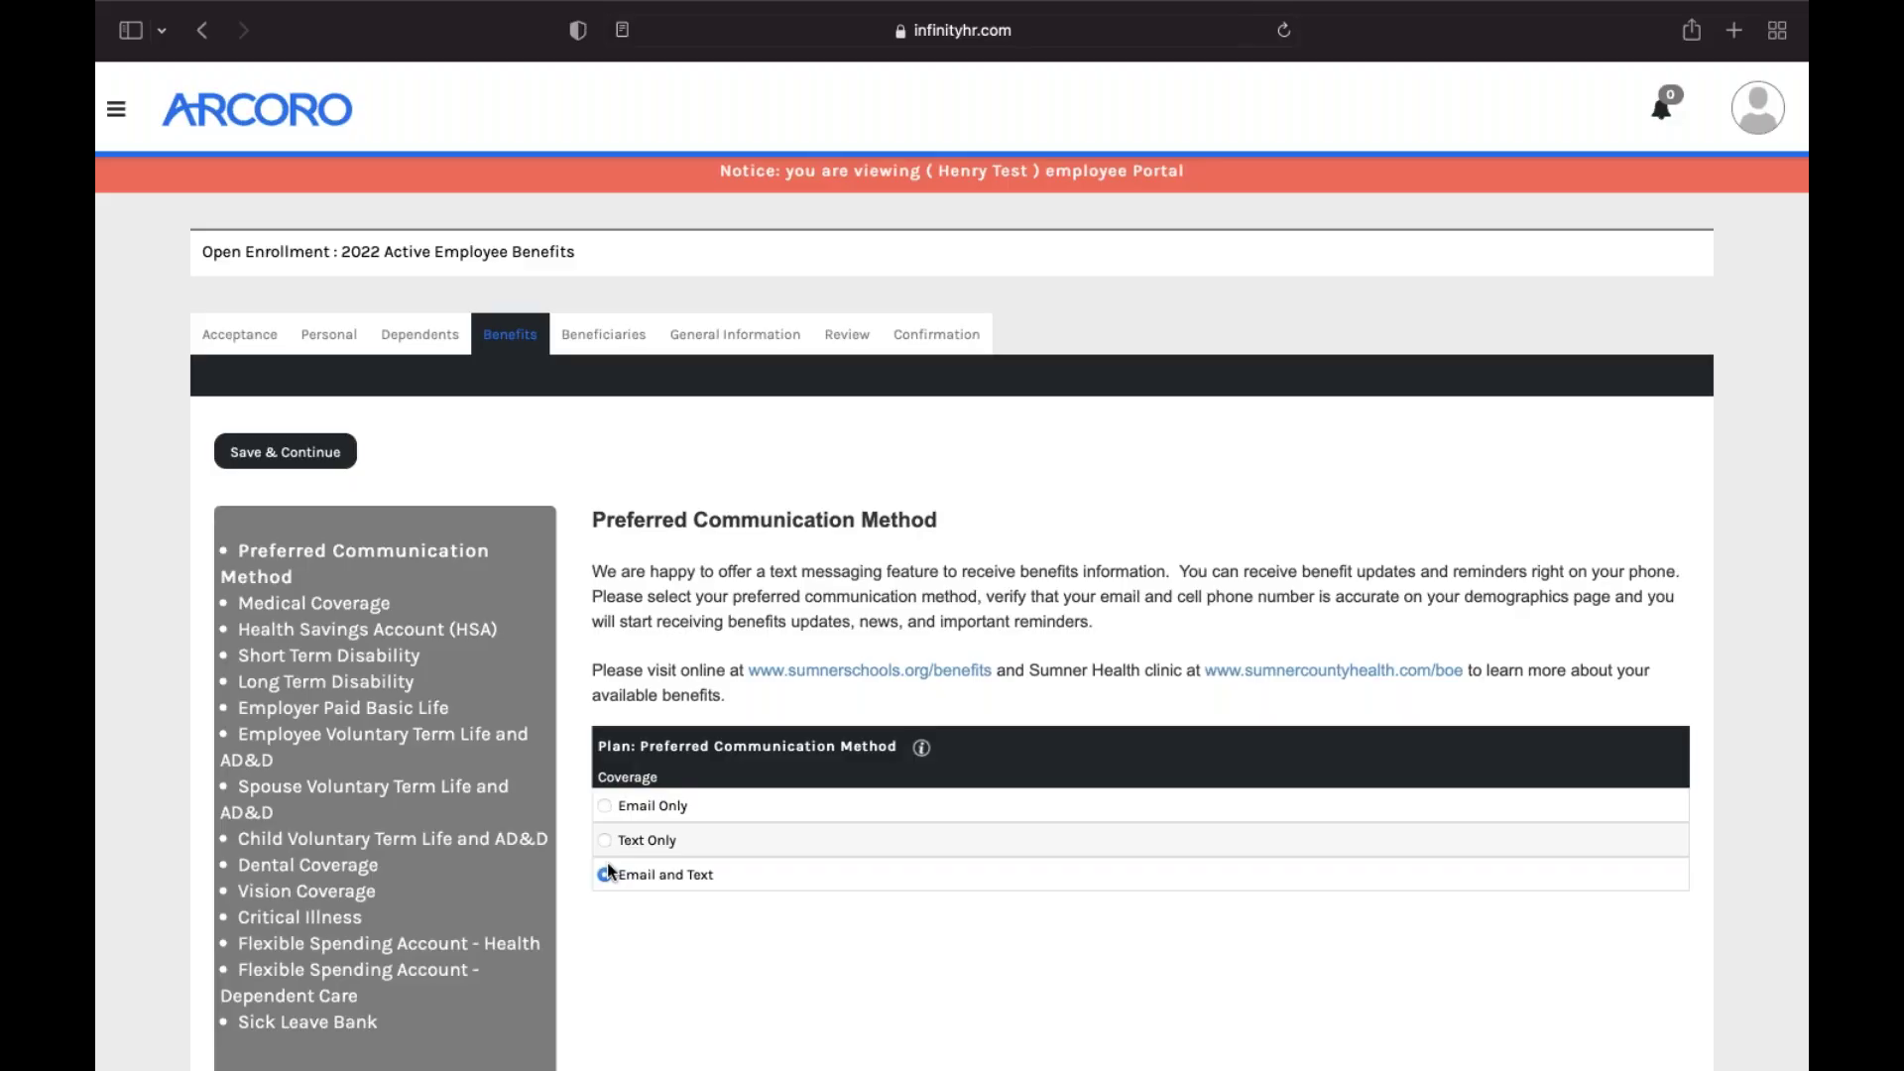
left_click(294, 454)
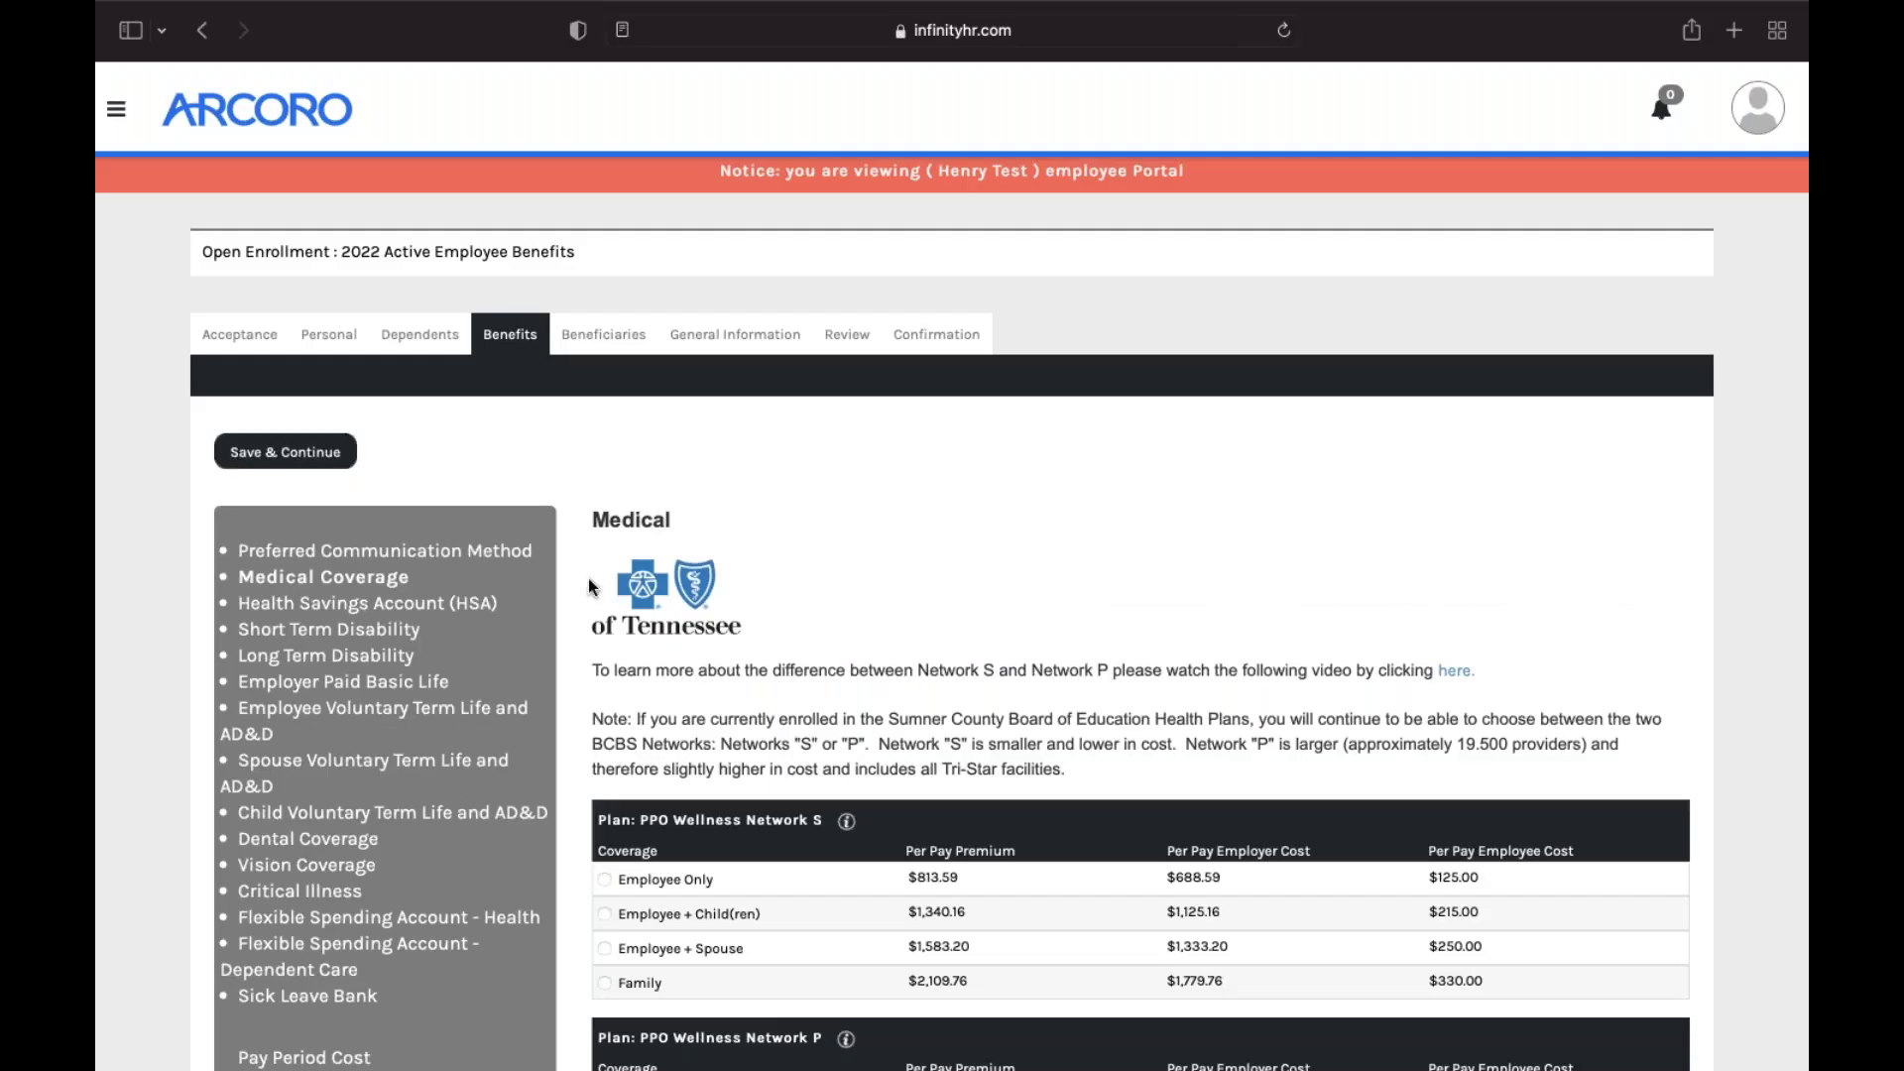
Review the medical plans and save Family coverage under Consumer Driven Health Plan - Wellness Network P with all listed dependents covered.
scroll(587, 579, "down", 2)
scroll(773, 416, "down", 5)
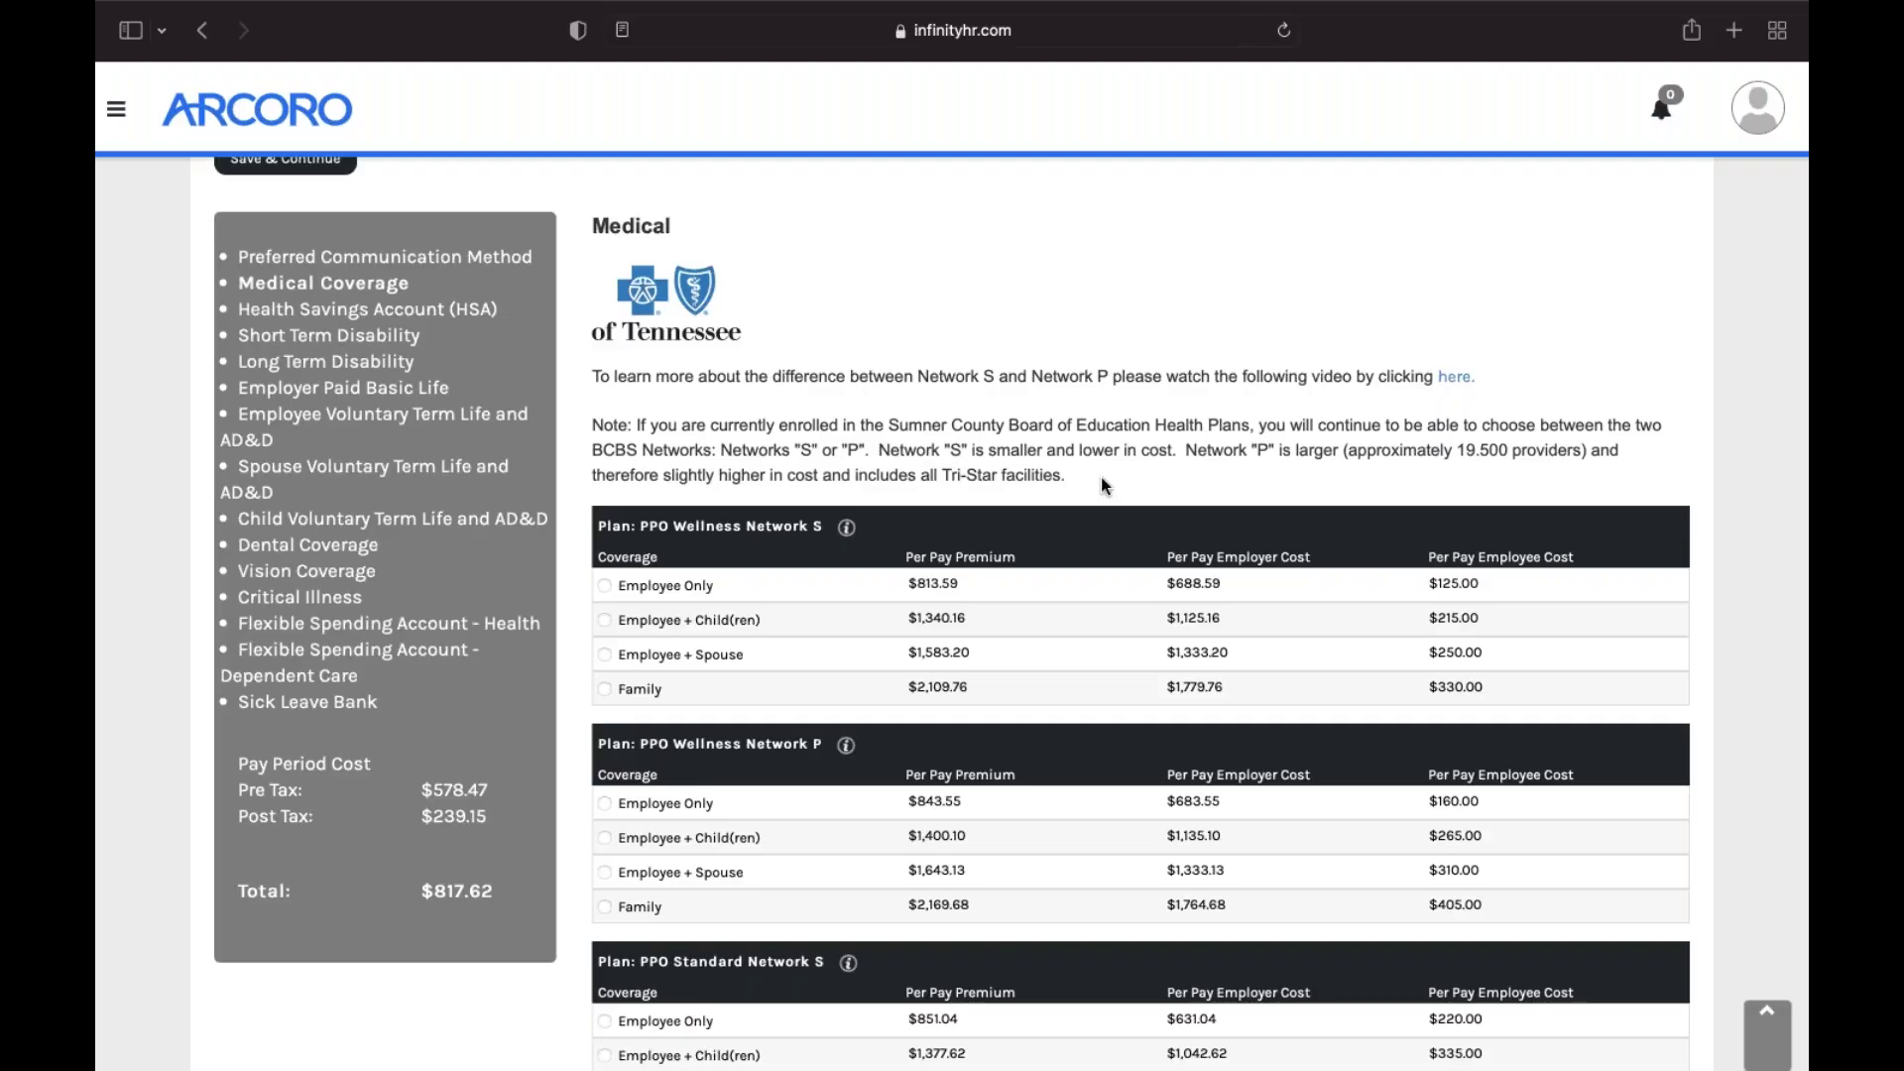
scroll(1103, 479, "down", 3)
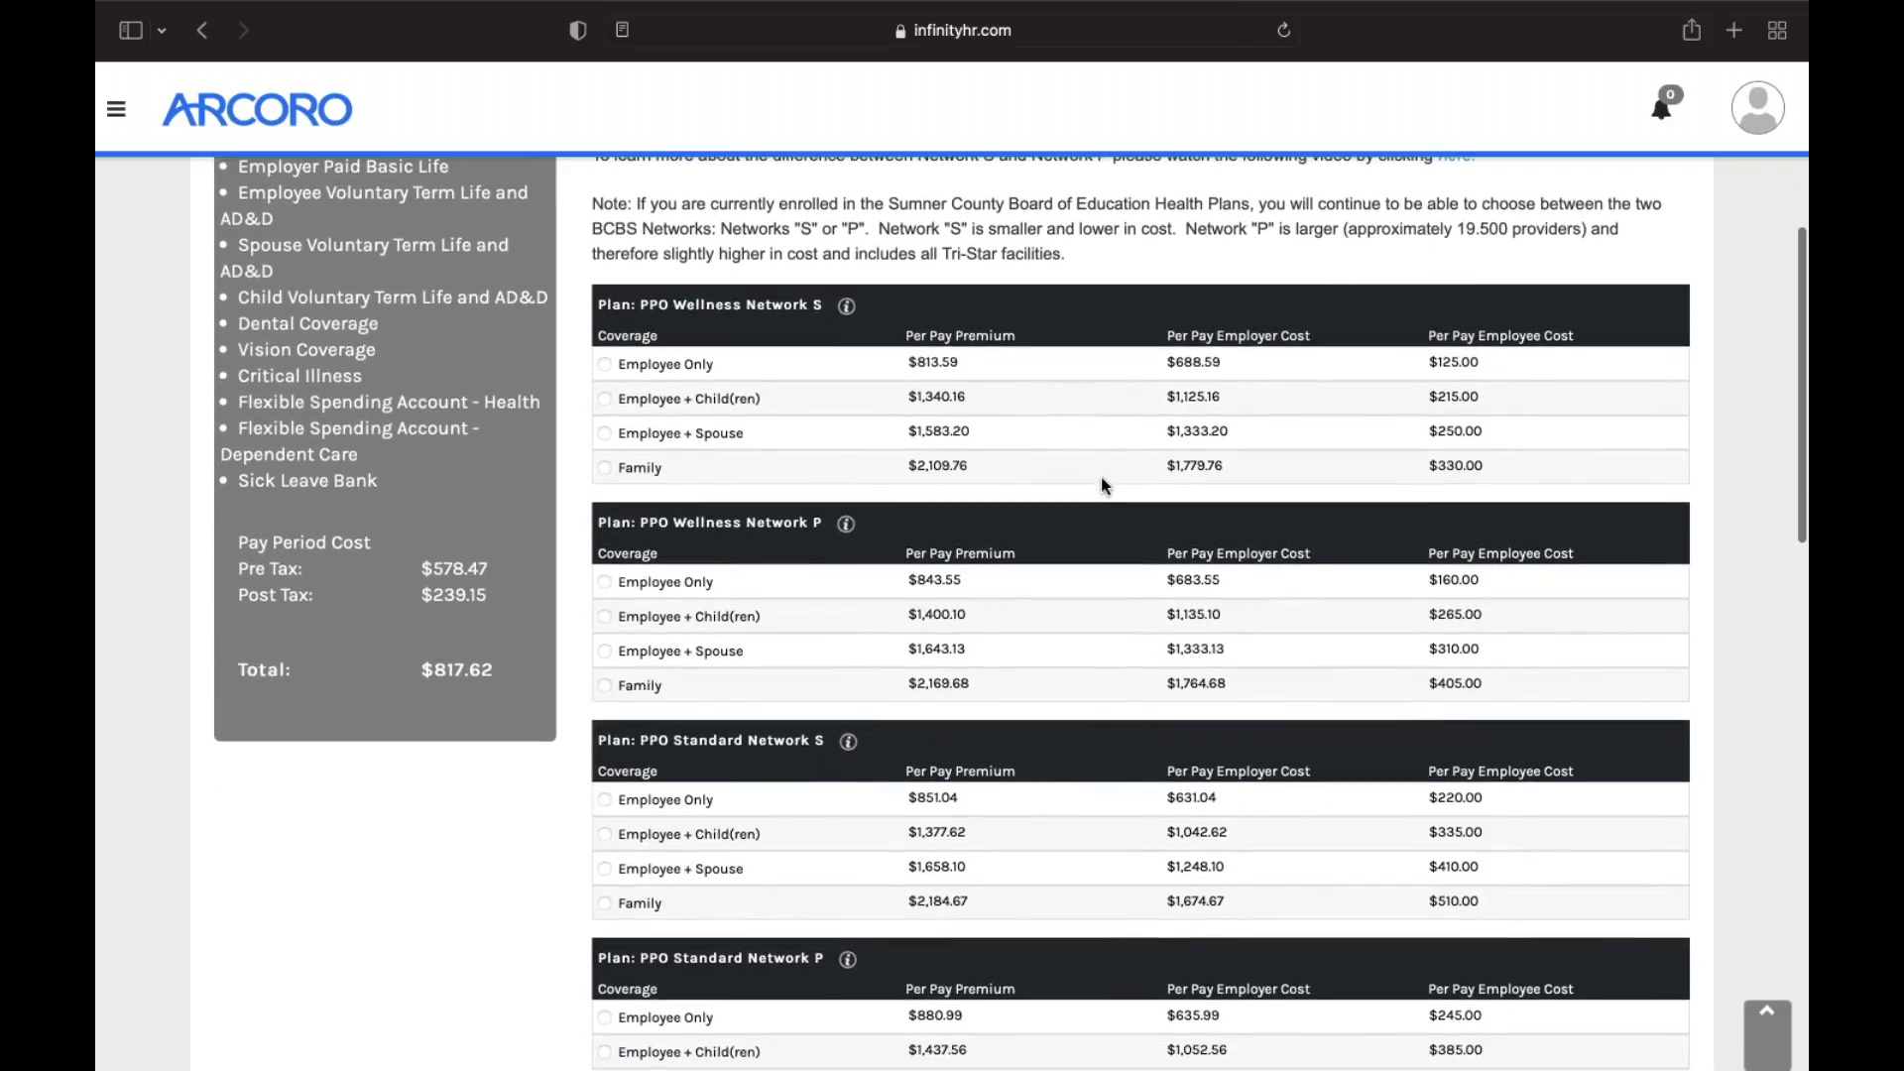
scroll(1017, 562, "down", 4)
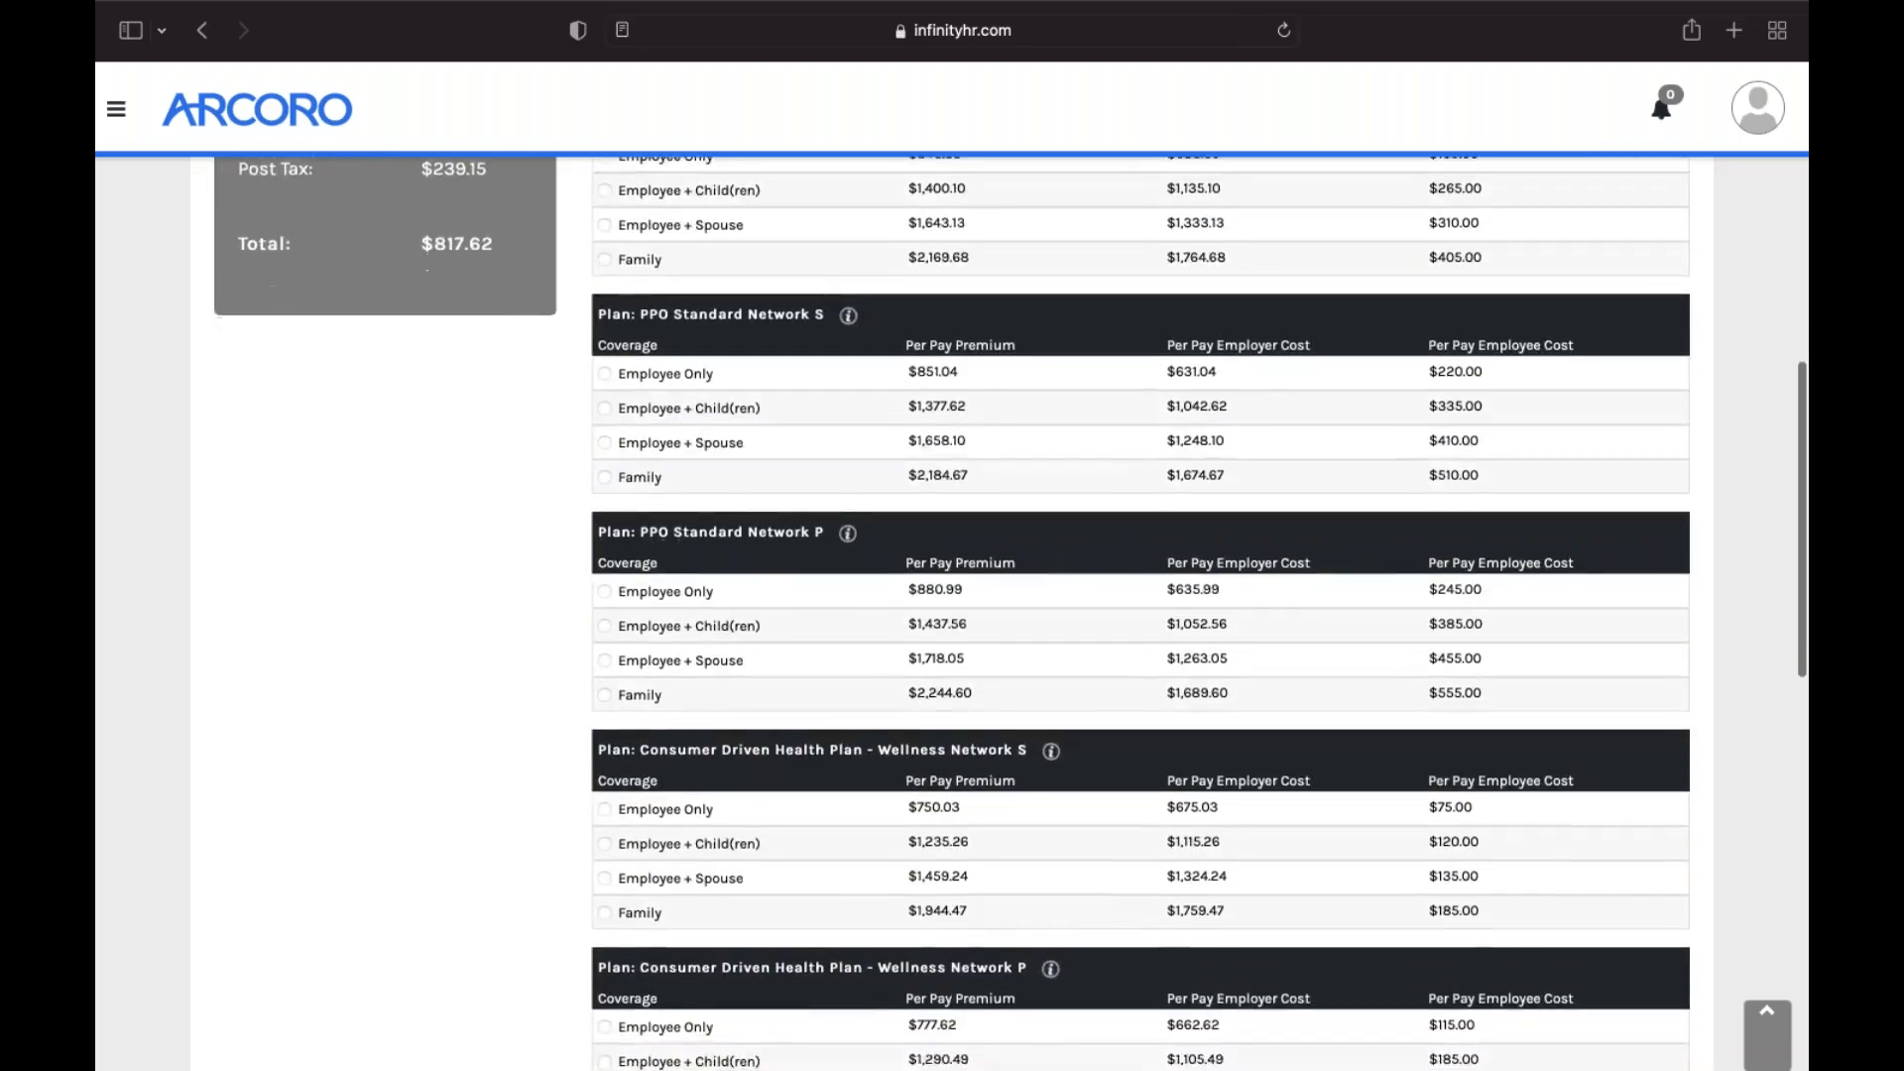
scroll(1140, 595, "down", 4)
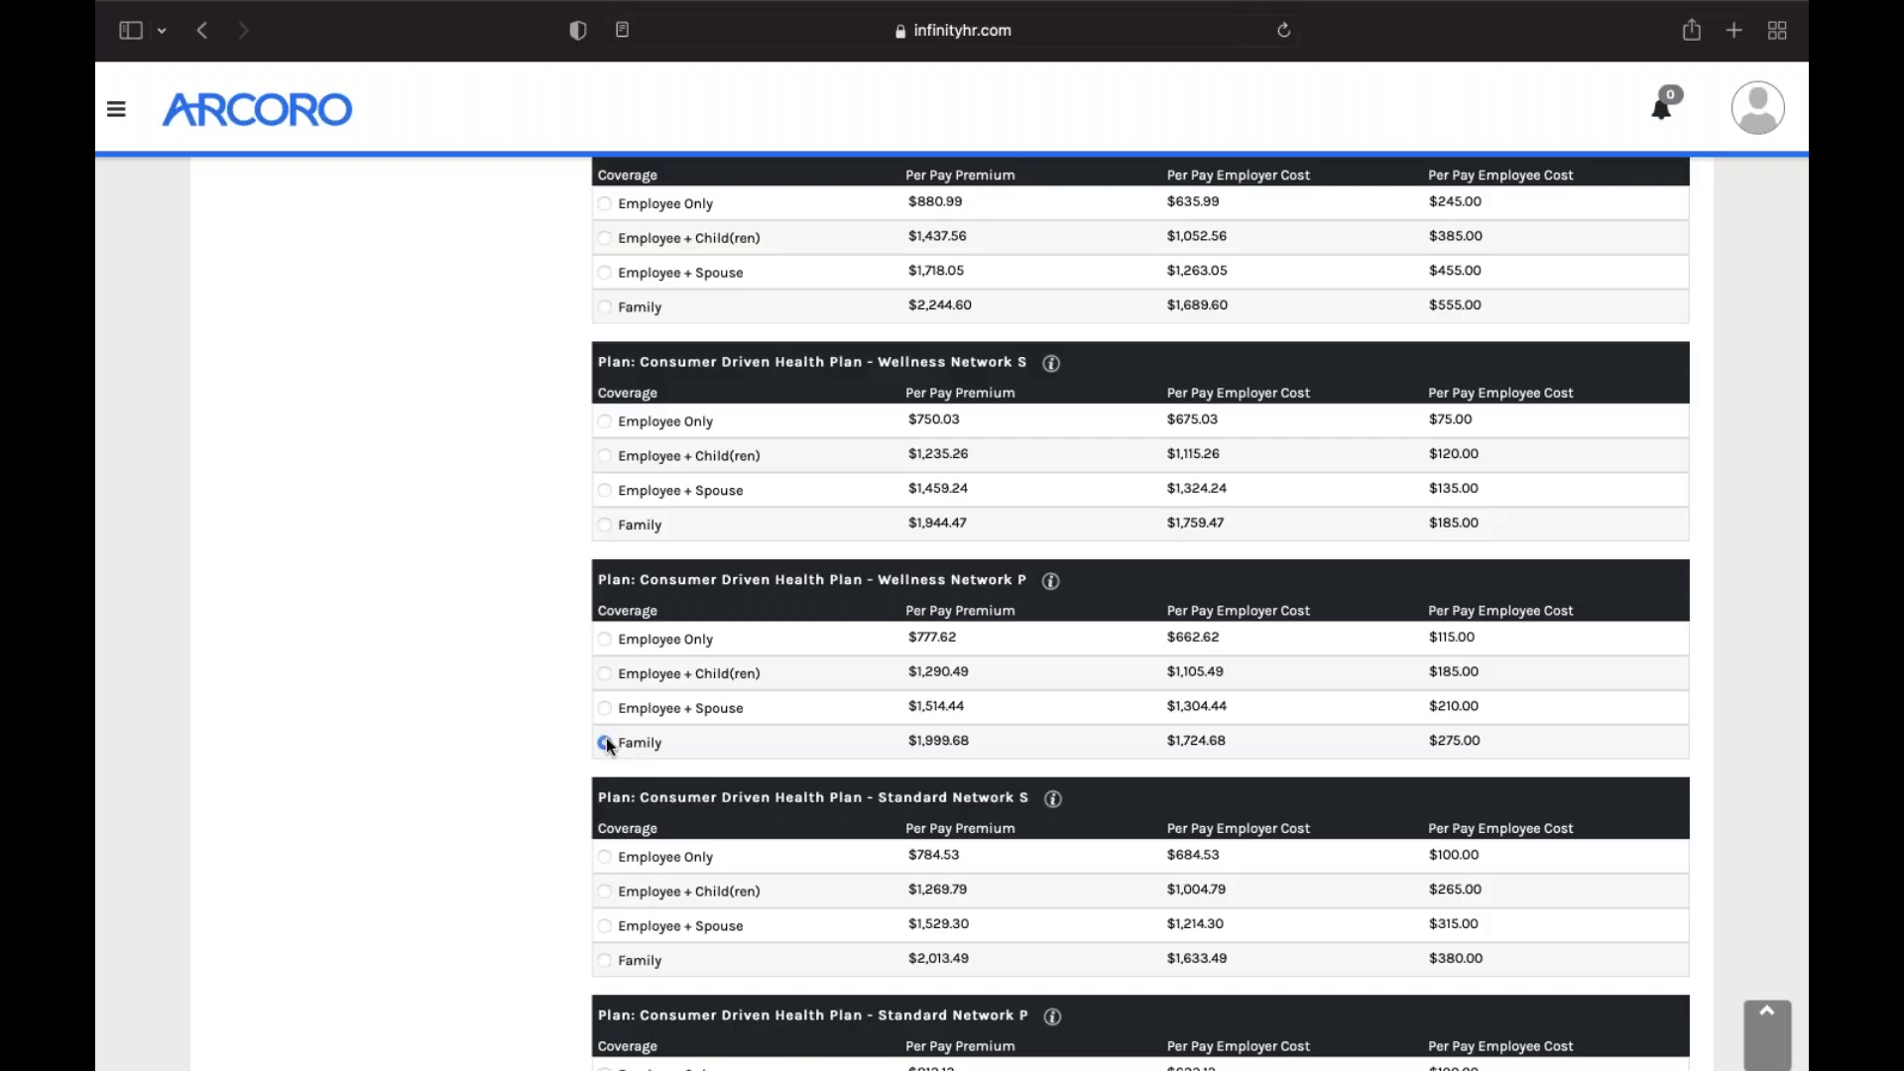
scroll(601, 738, "down", 10)
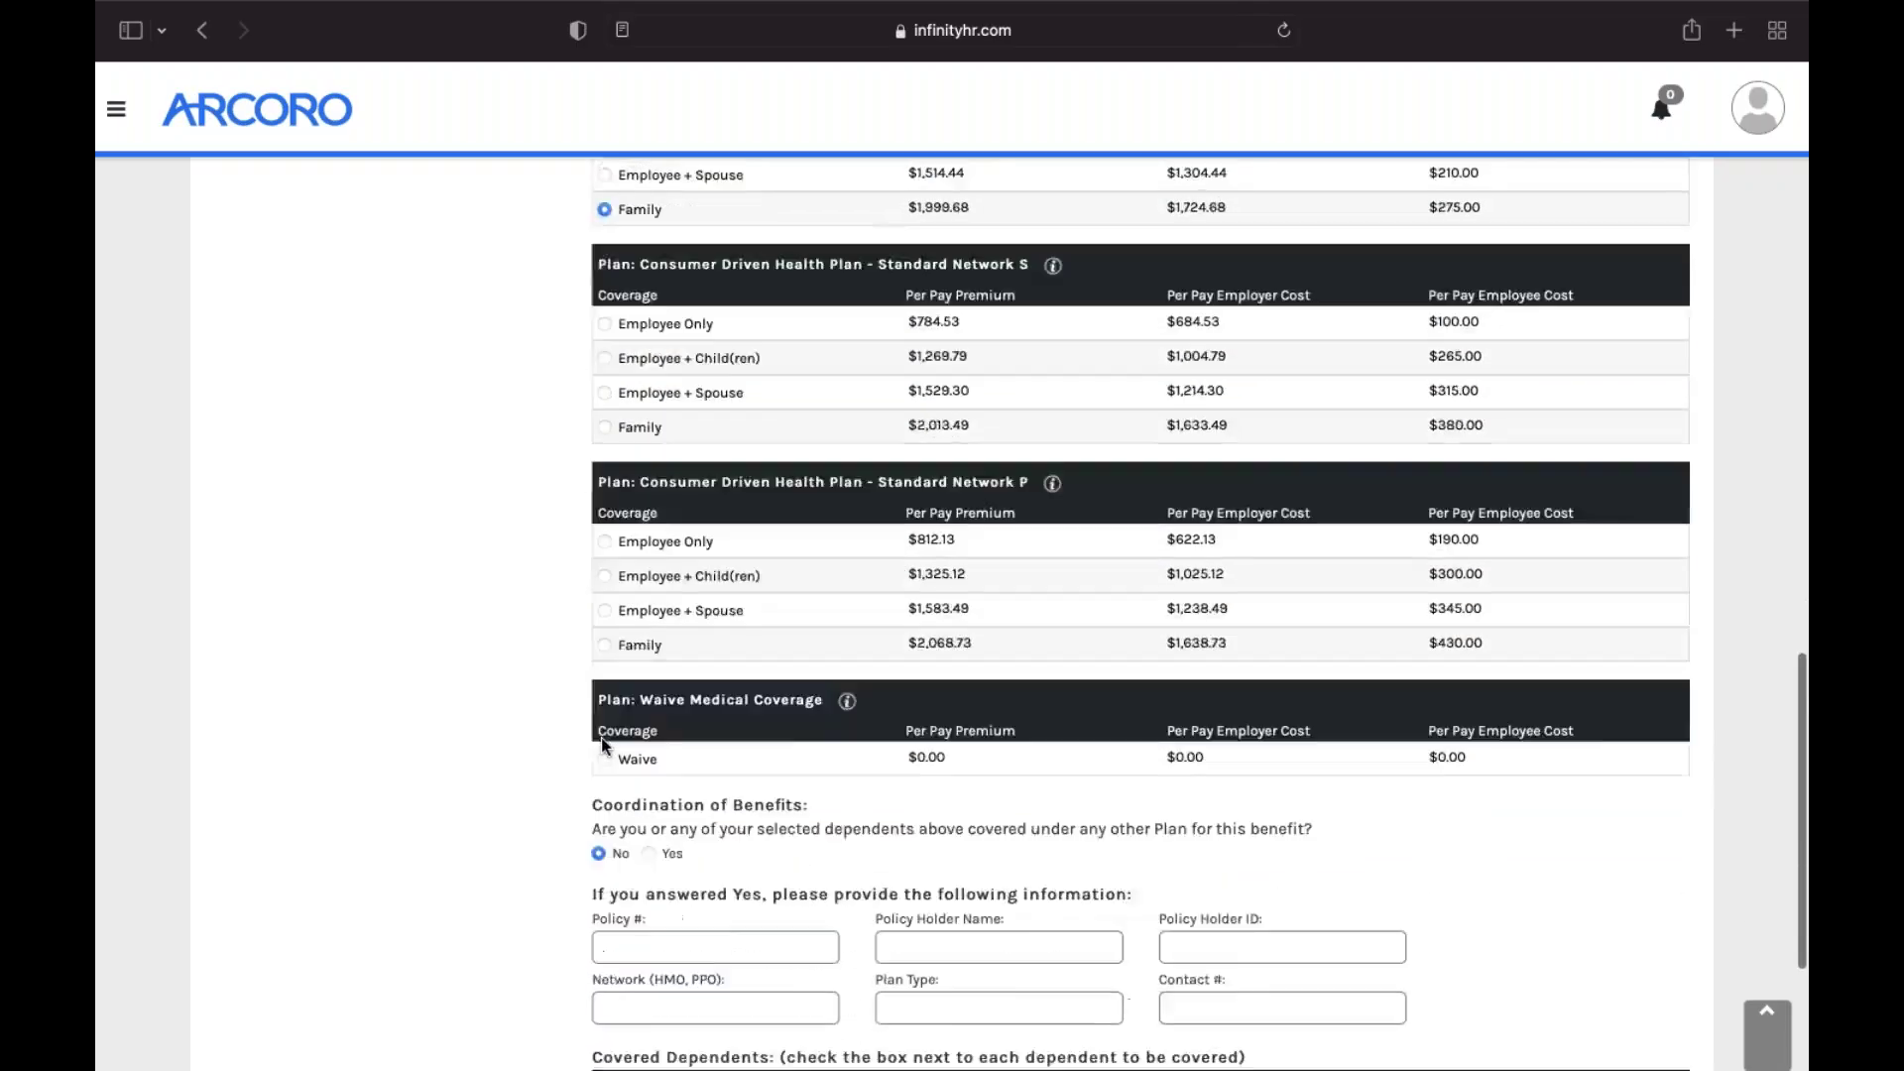
scroll(602, 746, "down", 1)
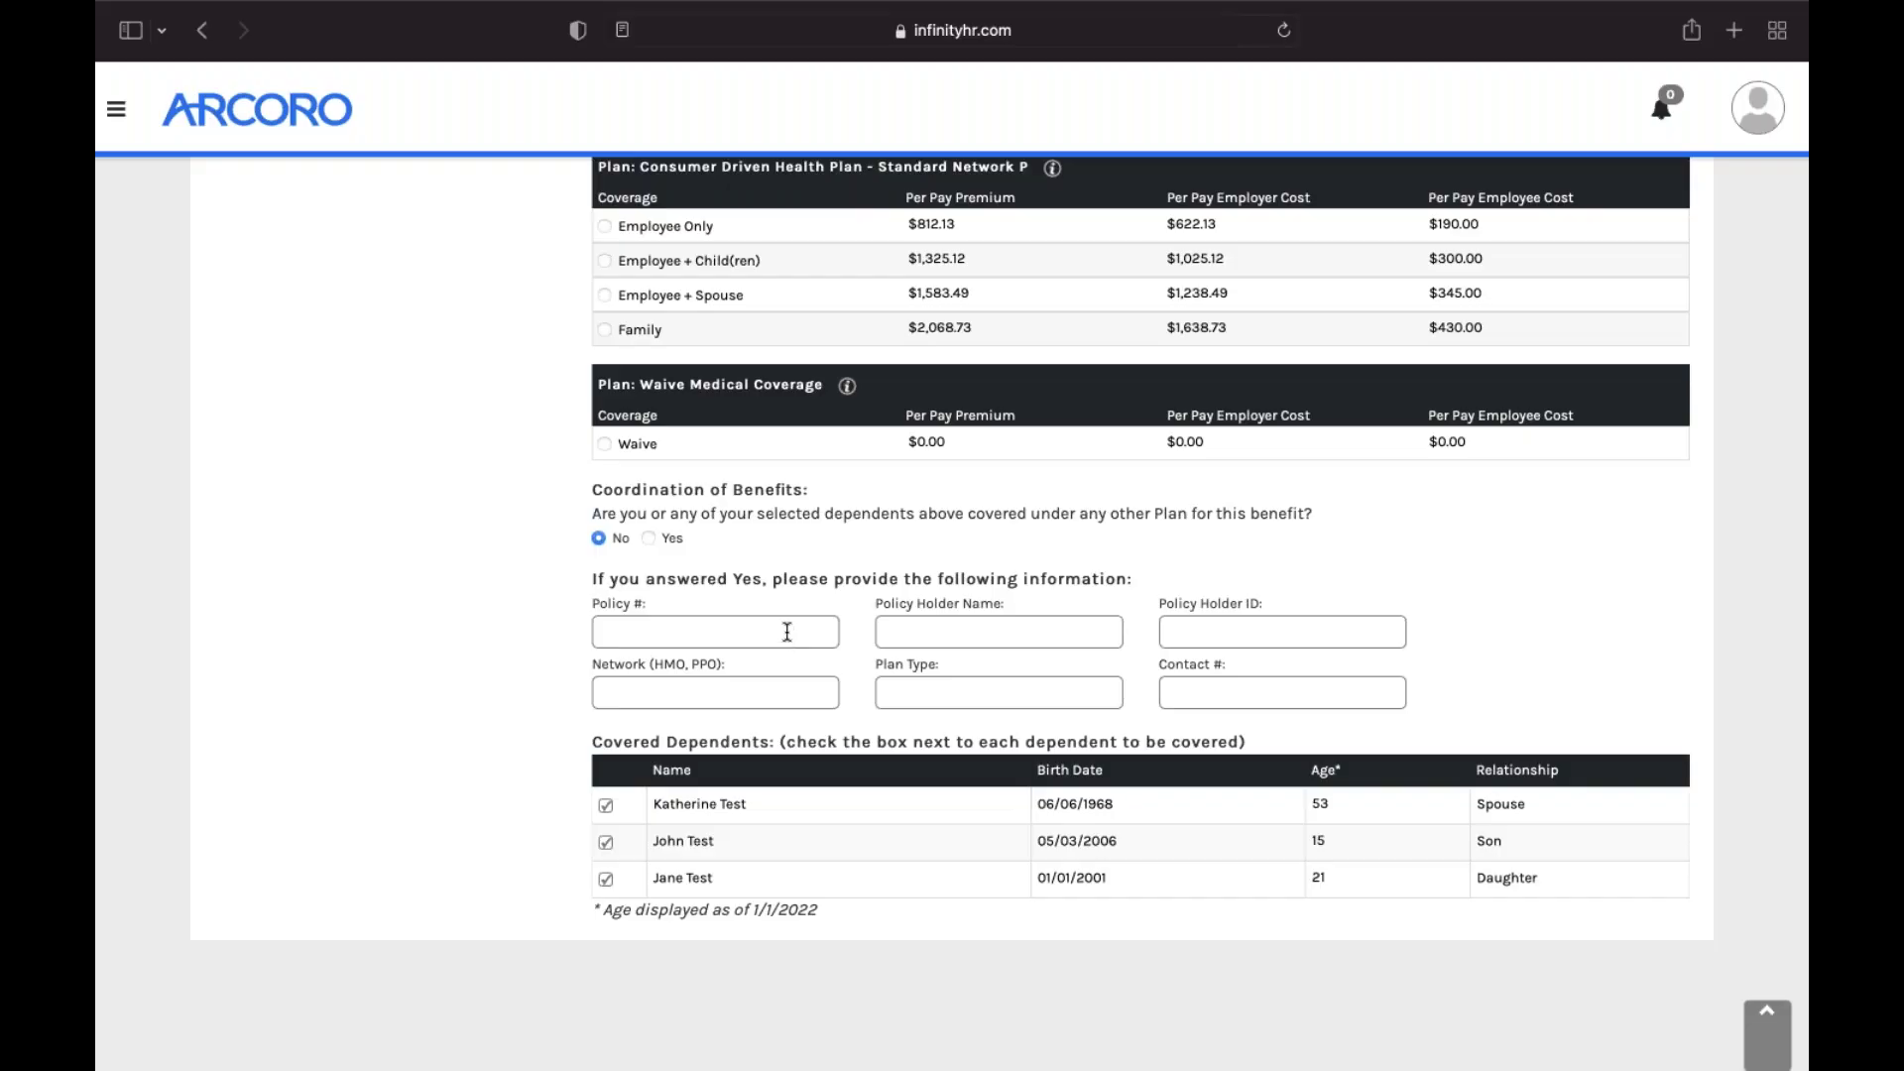
scroll(788, 631, "up", 15)
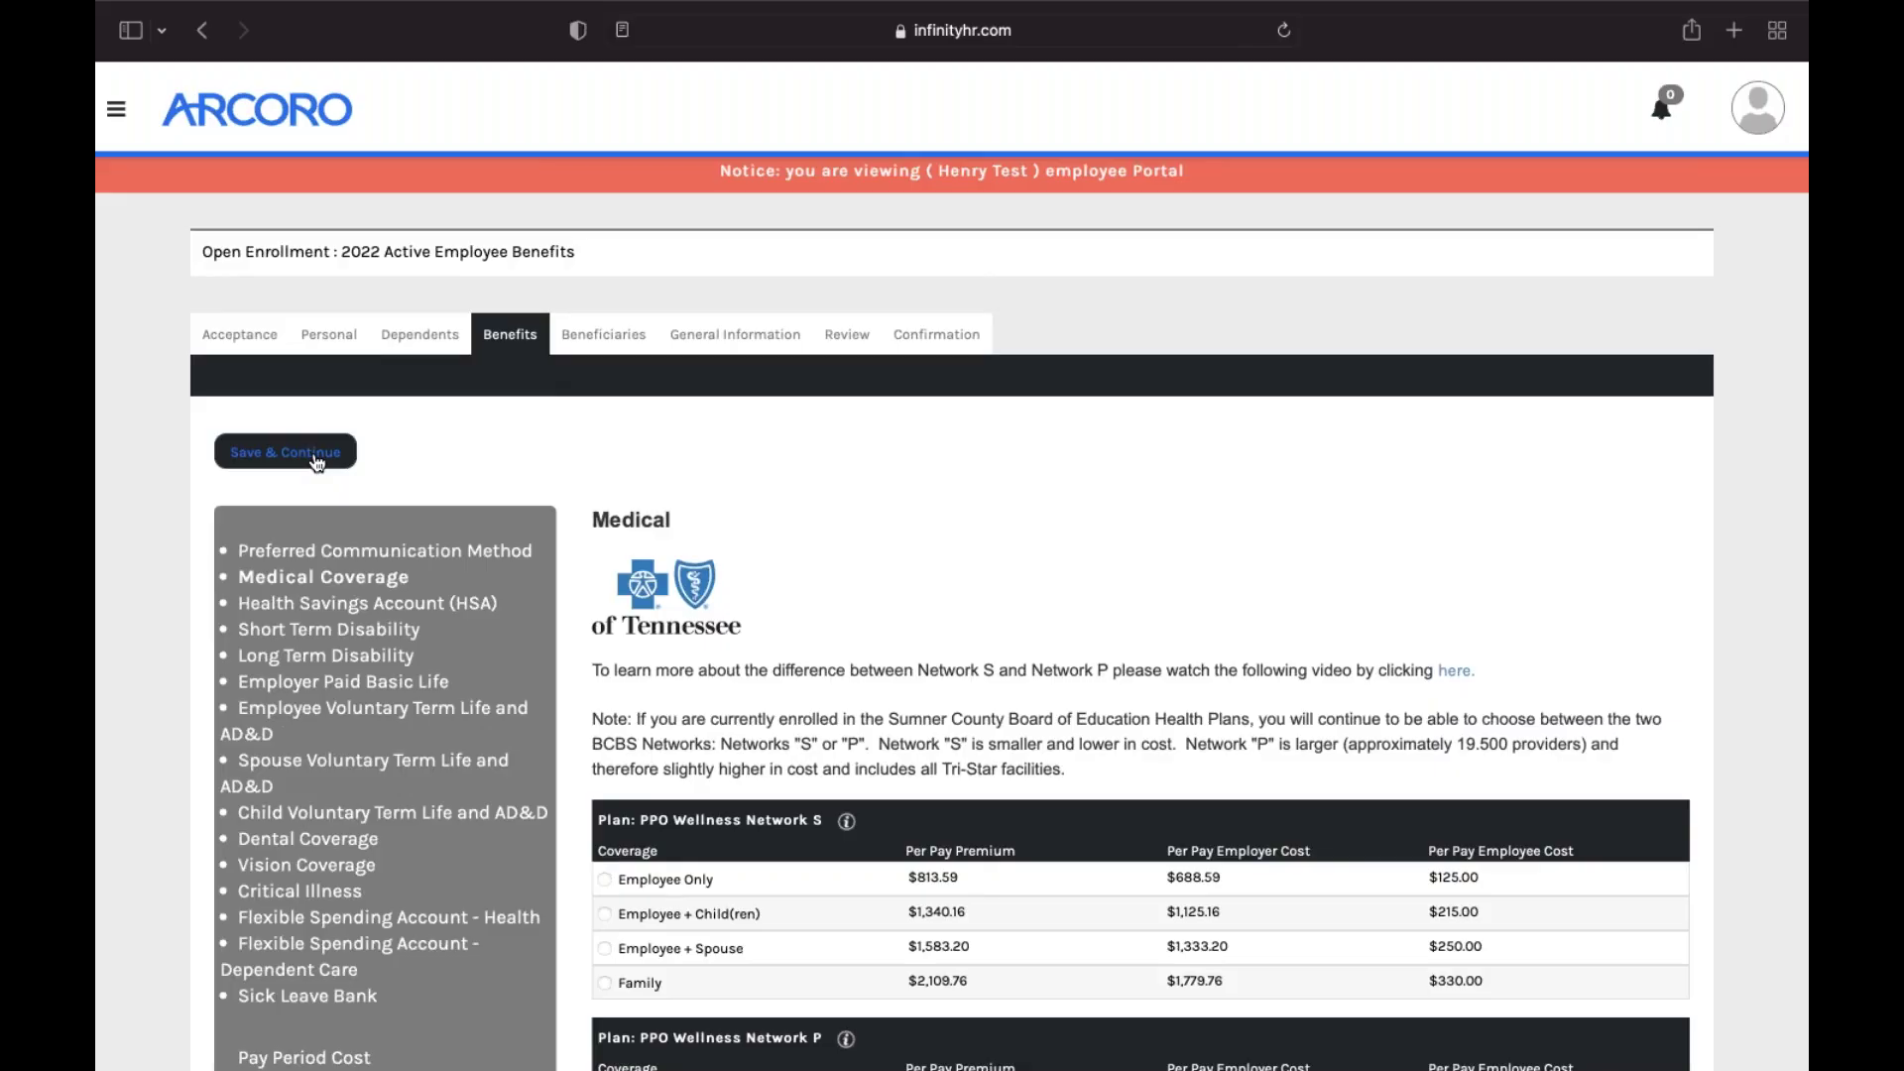
left_click(316, 462)
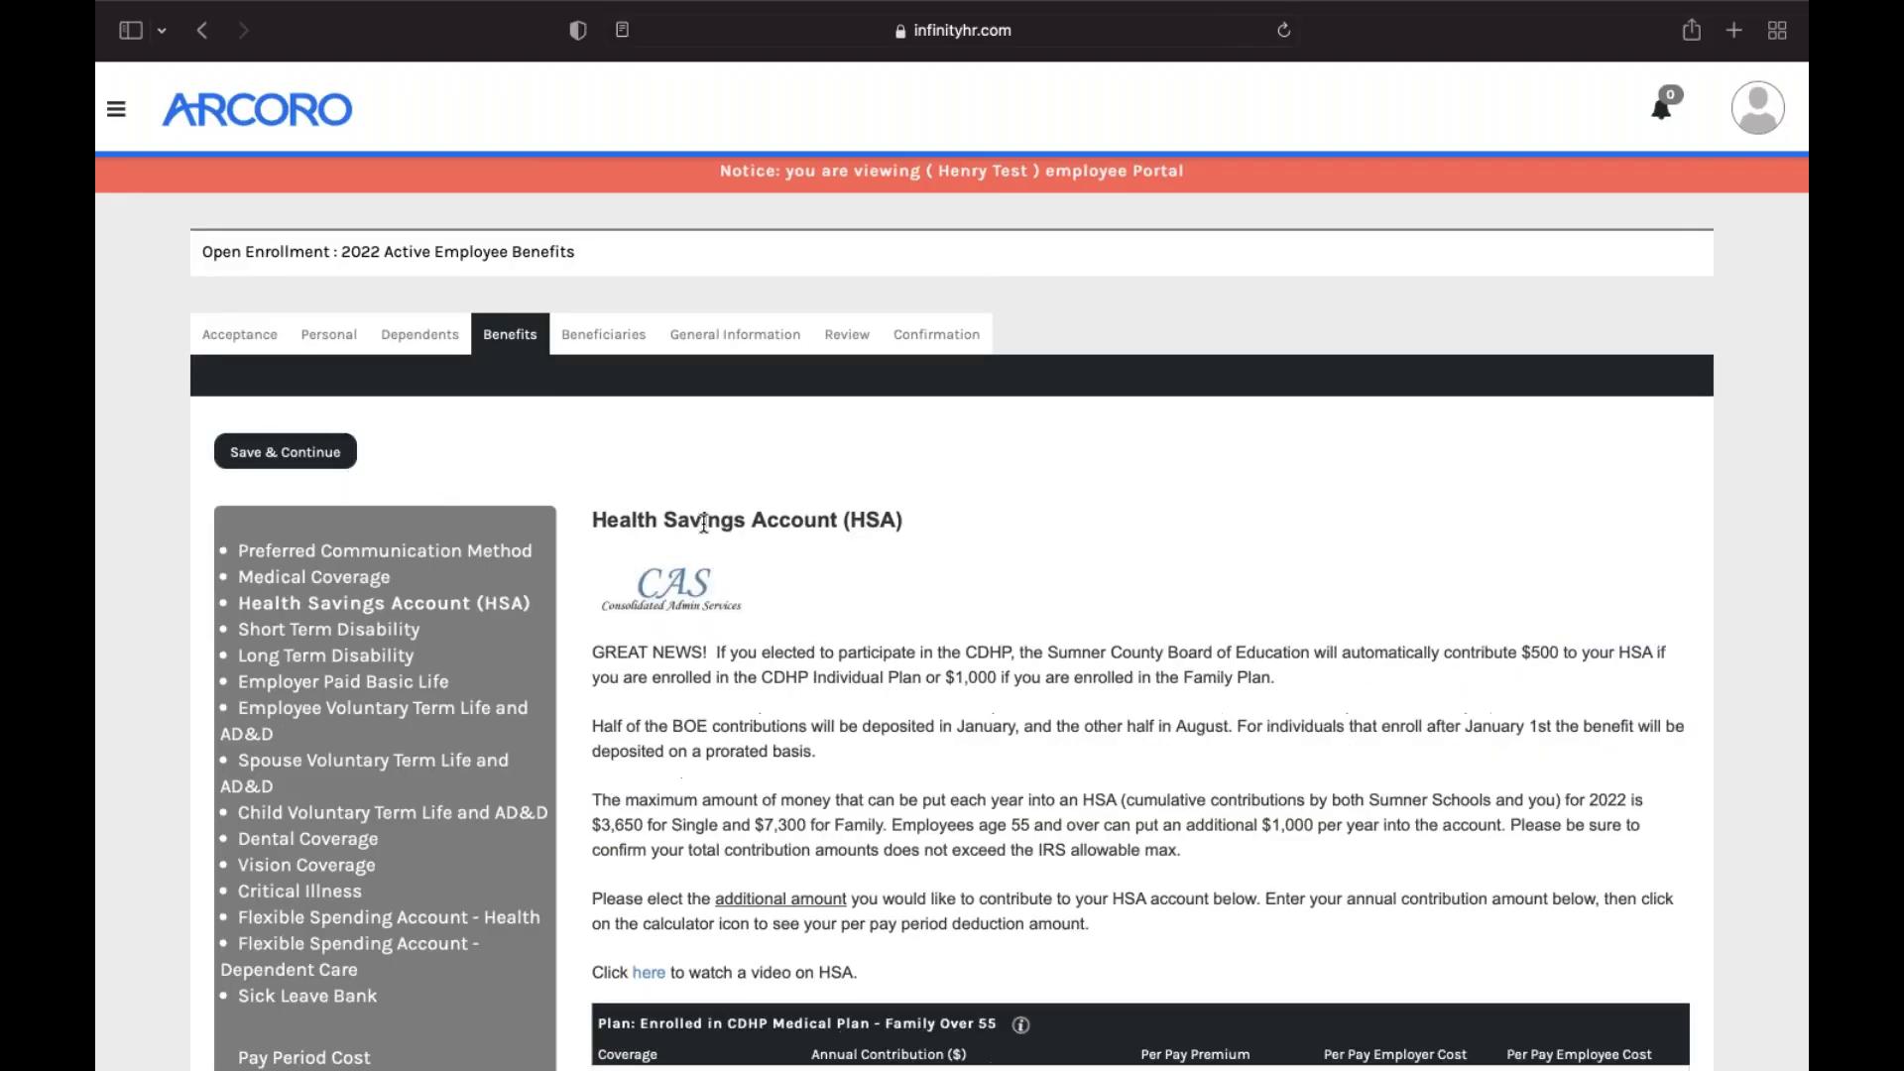
Review the Health Savings Account contribution rules and save the election with a 1000 annual contribution.
scroll(831, 555, "down", 2)
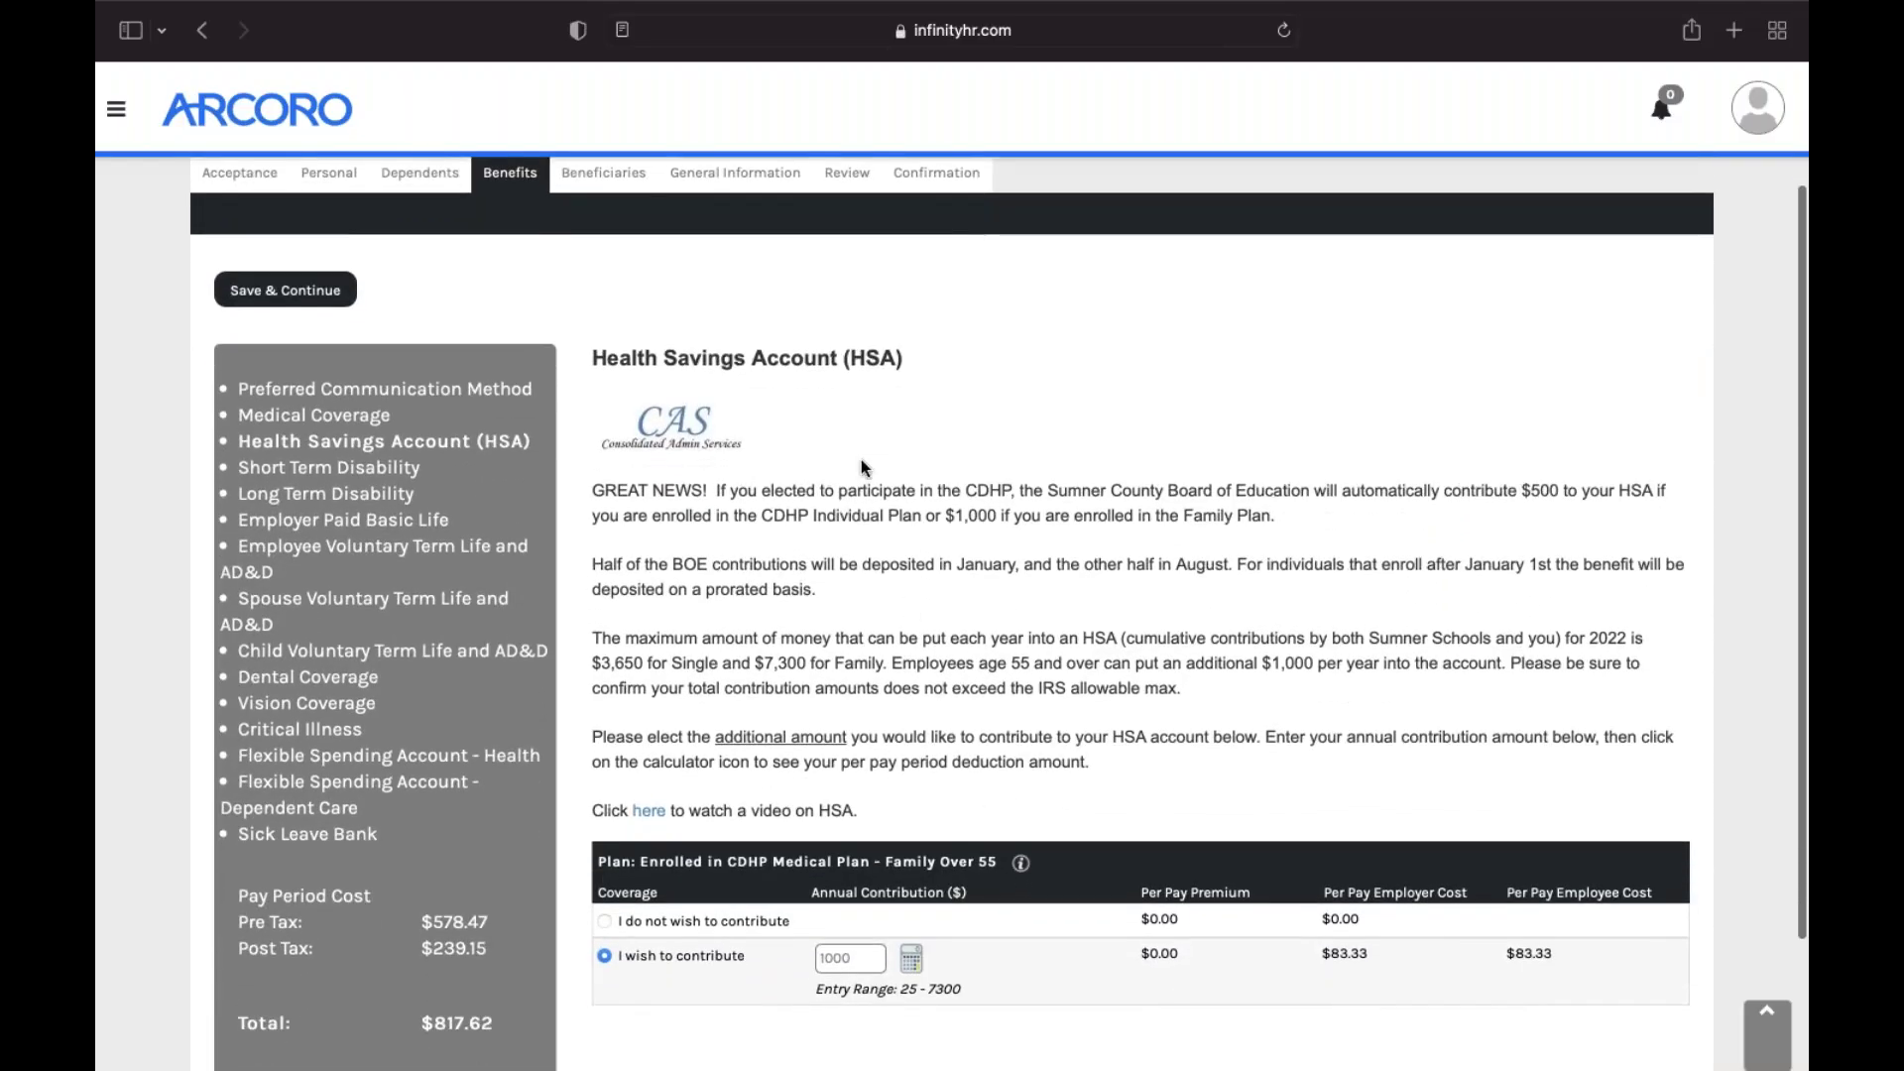
scroll(782, 775, "down", 1)
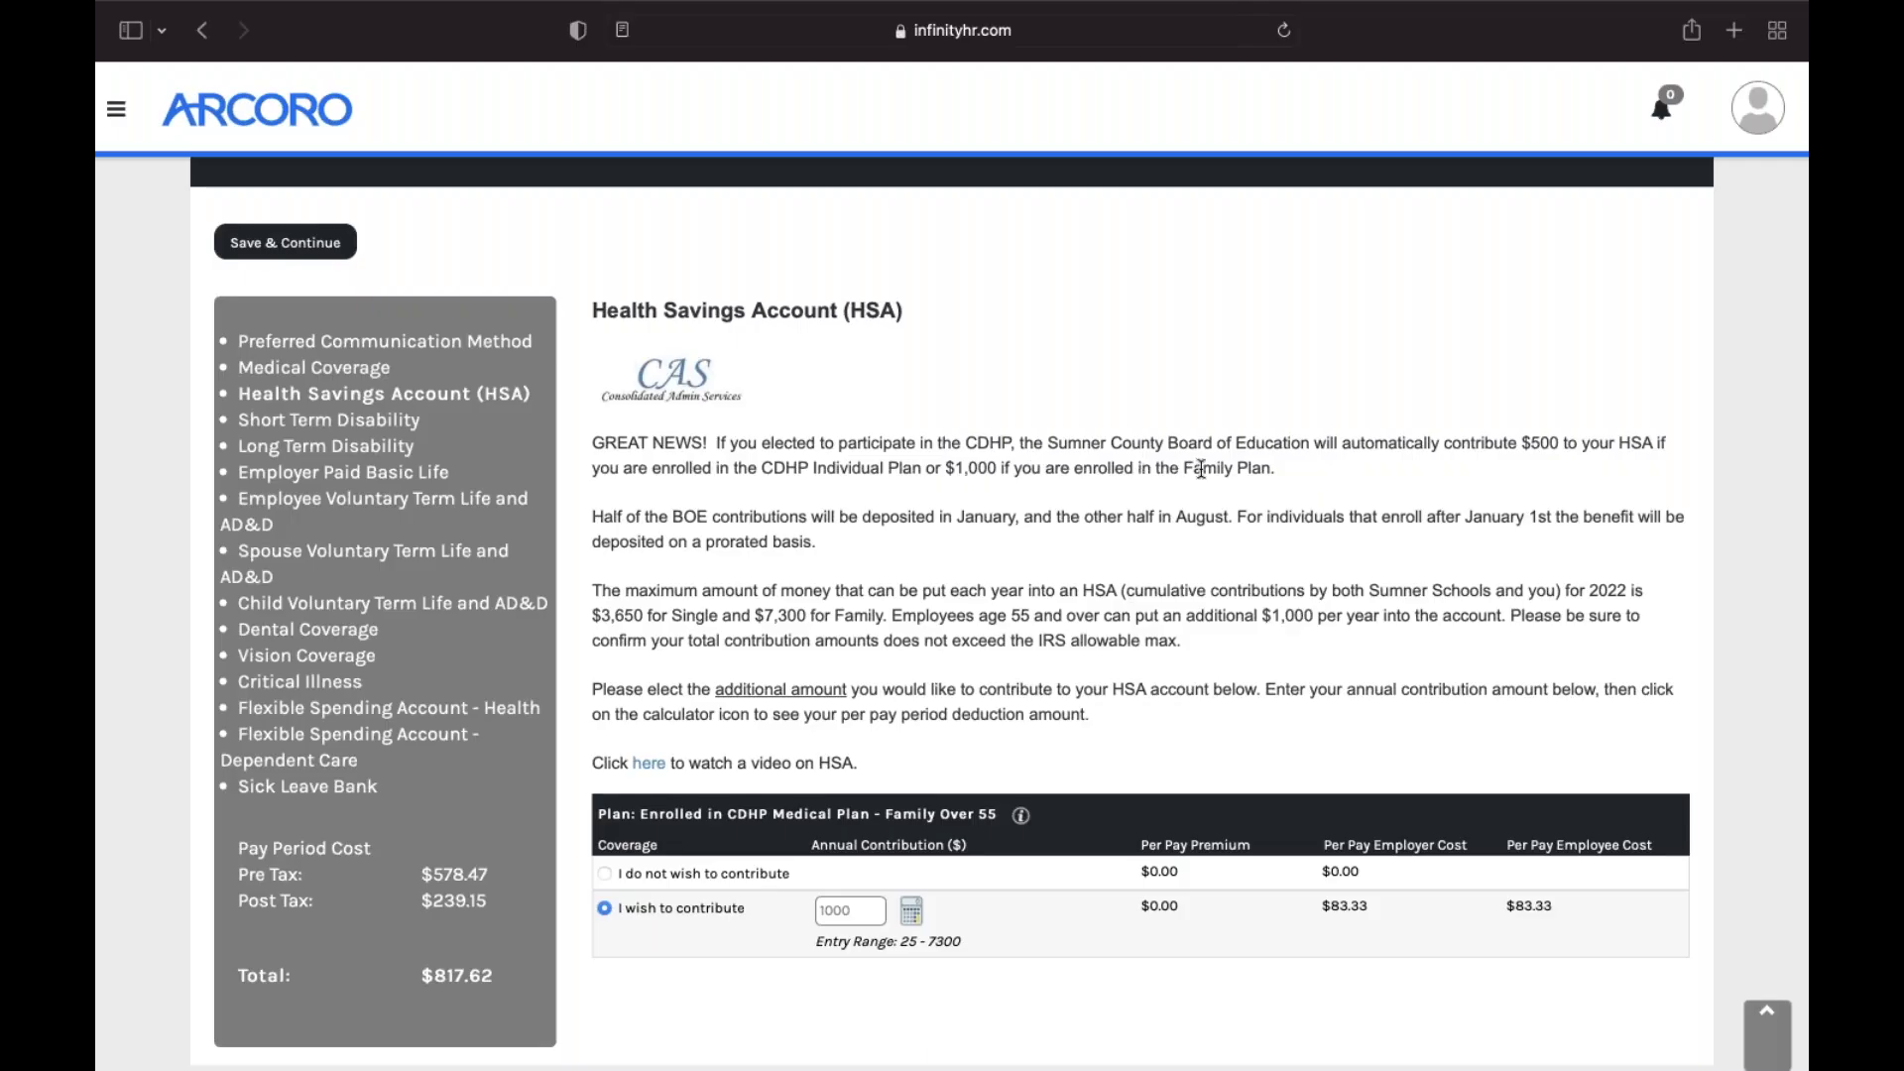
left_click_drag(681, 689, 996, 682)
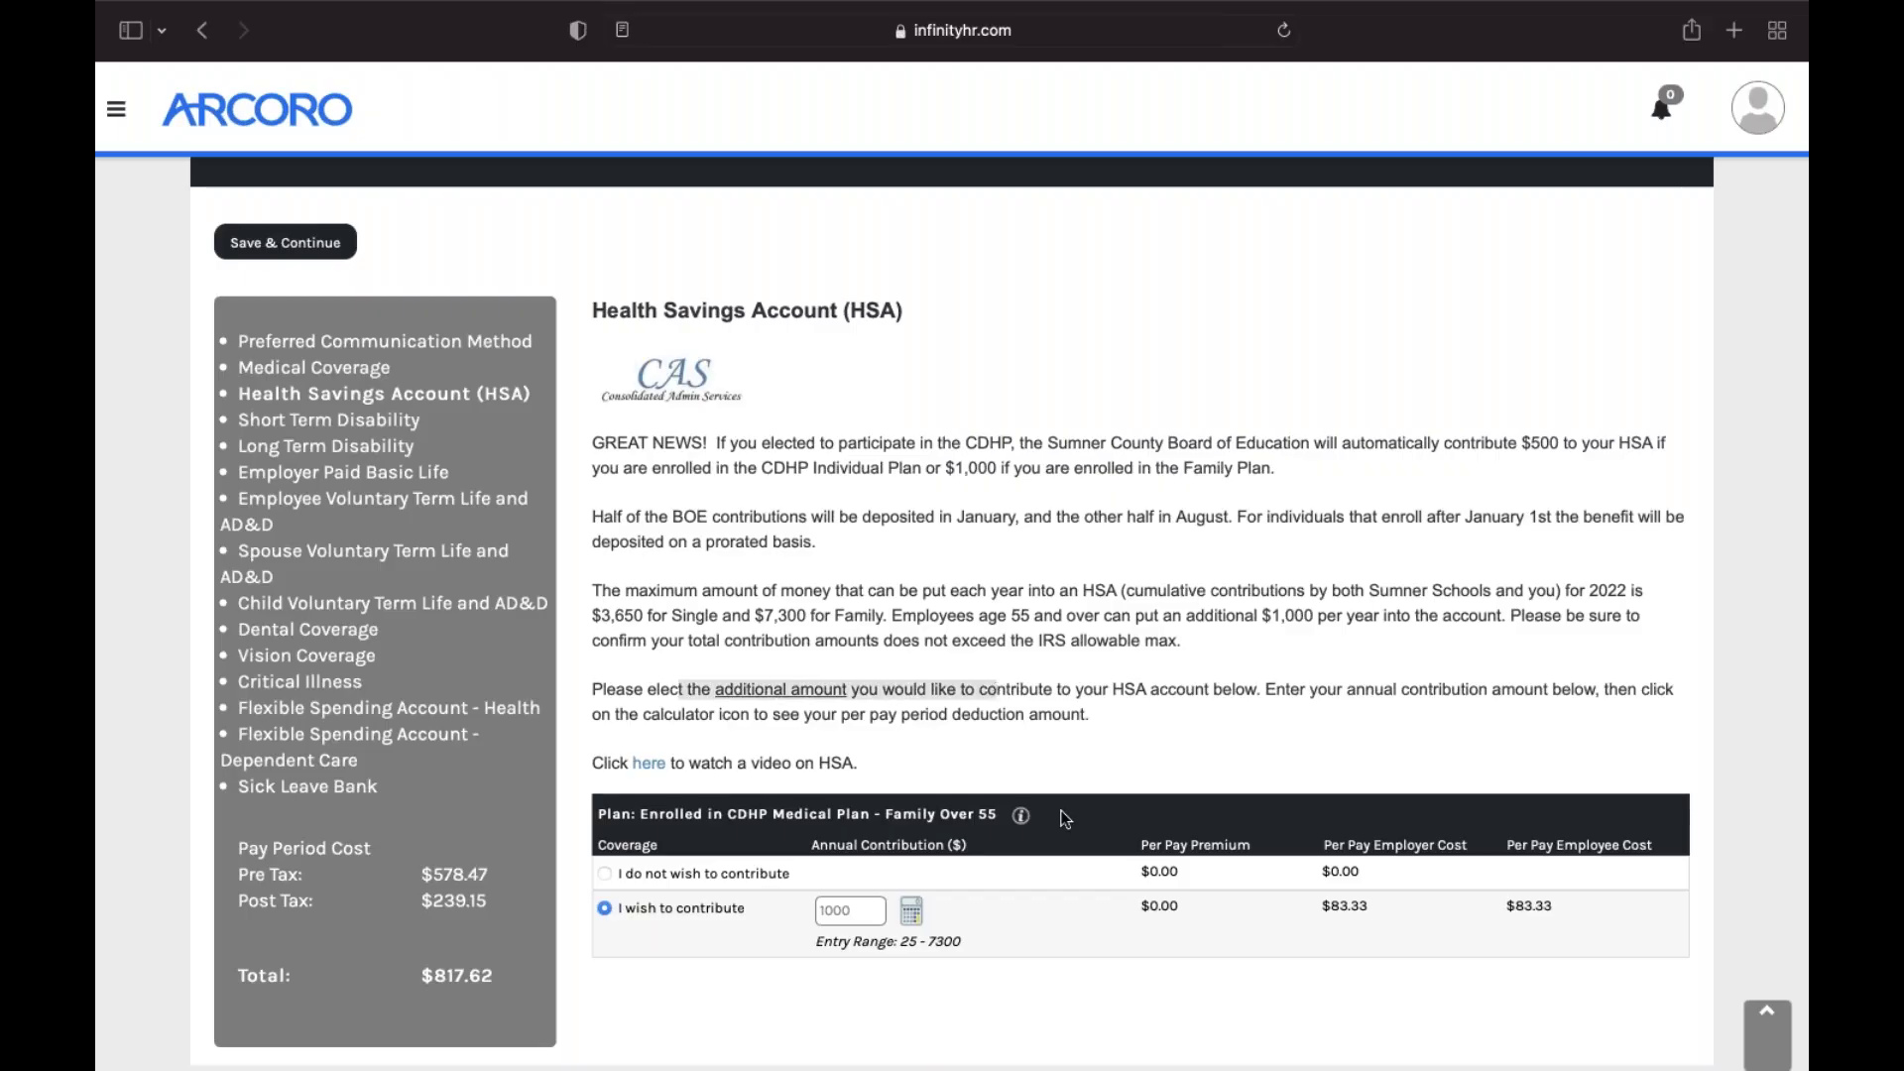
scroll(1066, 819, "down", 2)
left_click(864, 805)
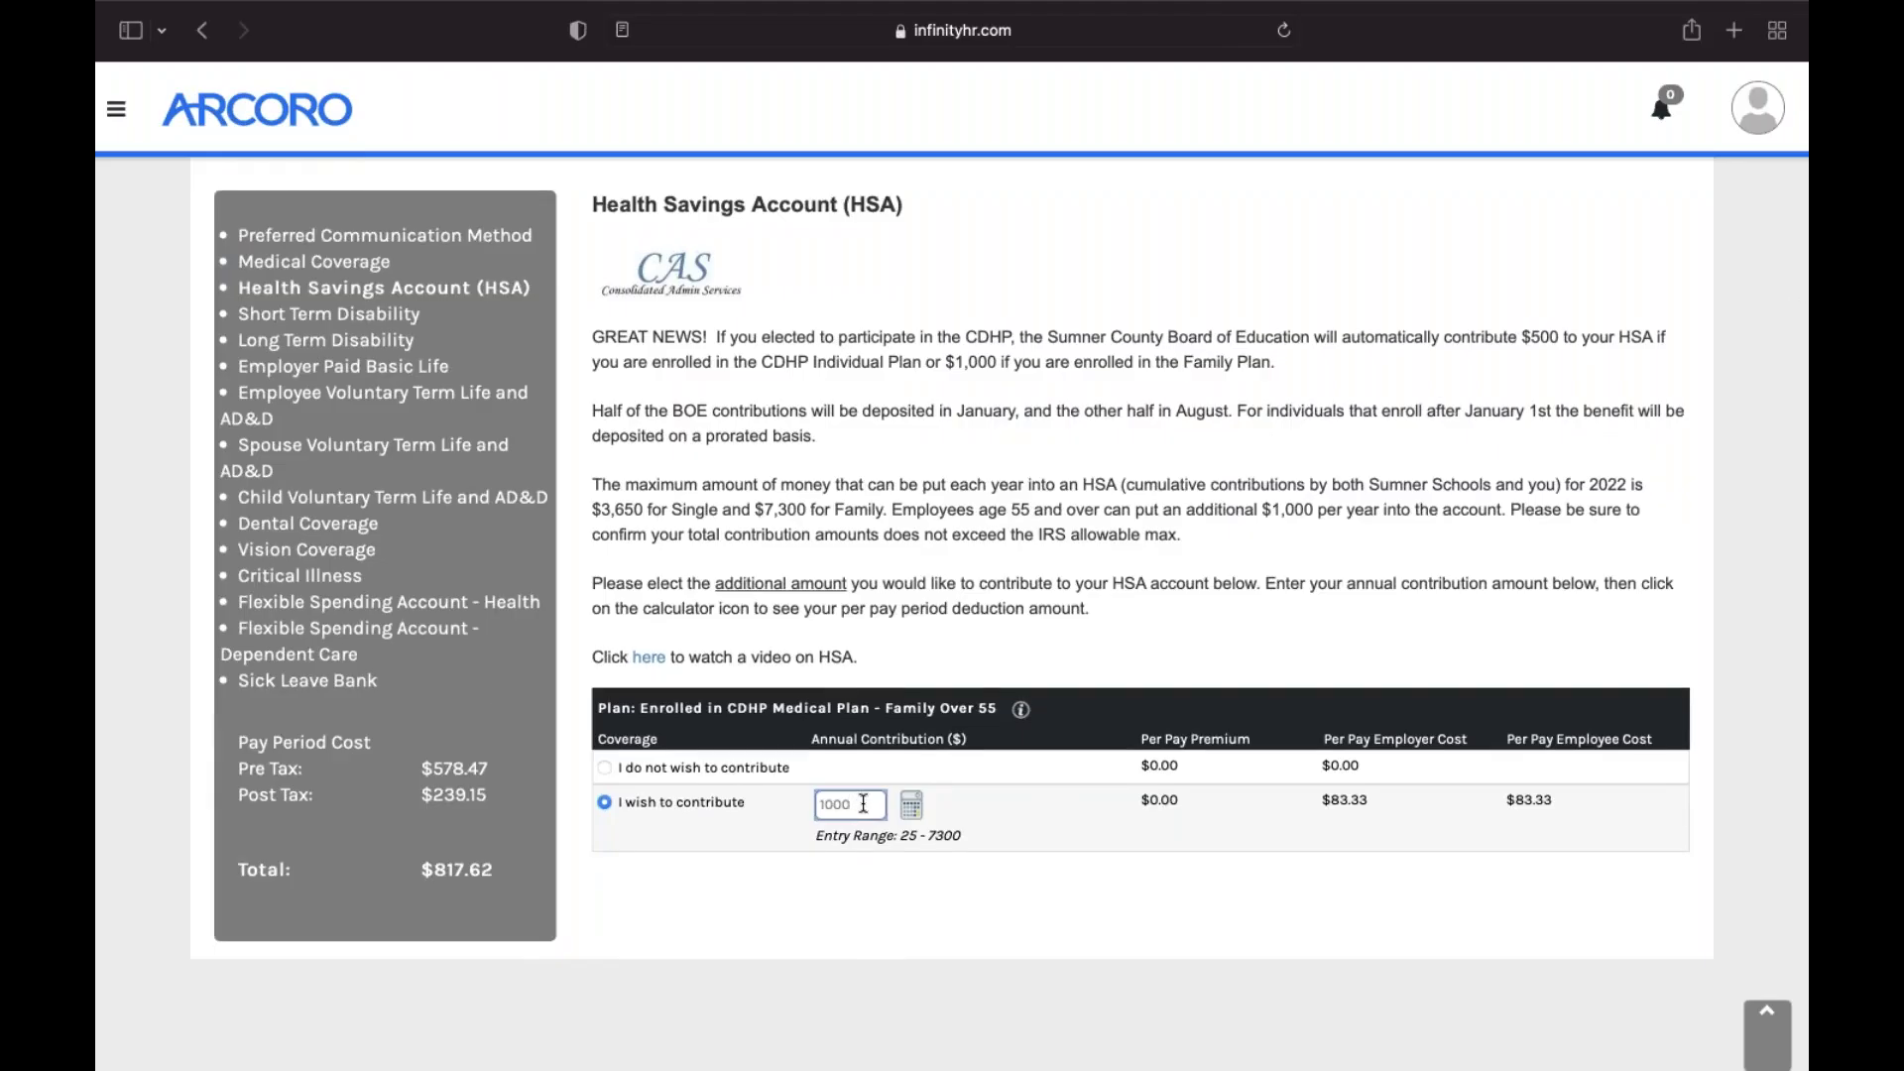
scroll(619, 626, "up", 5)
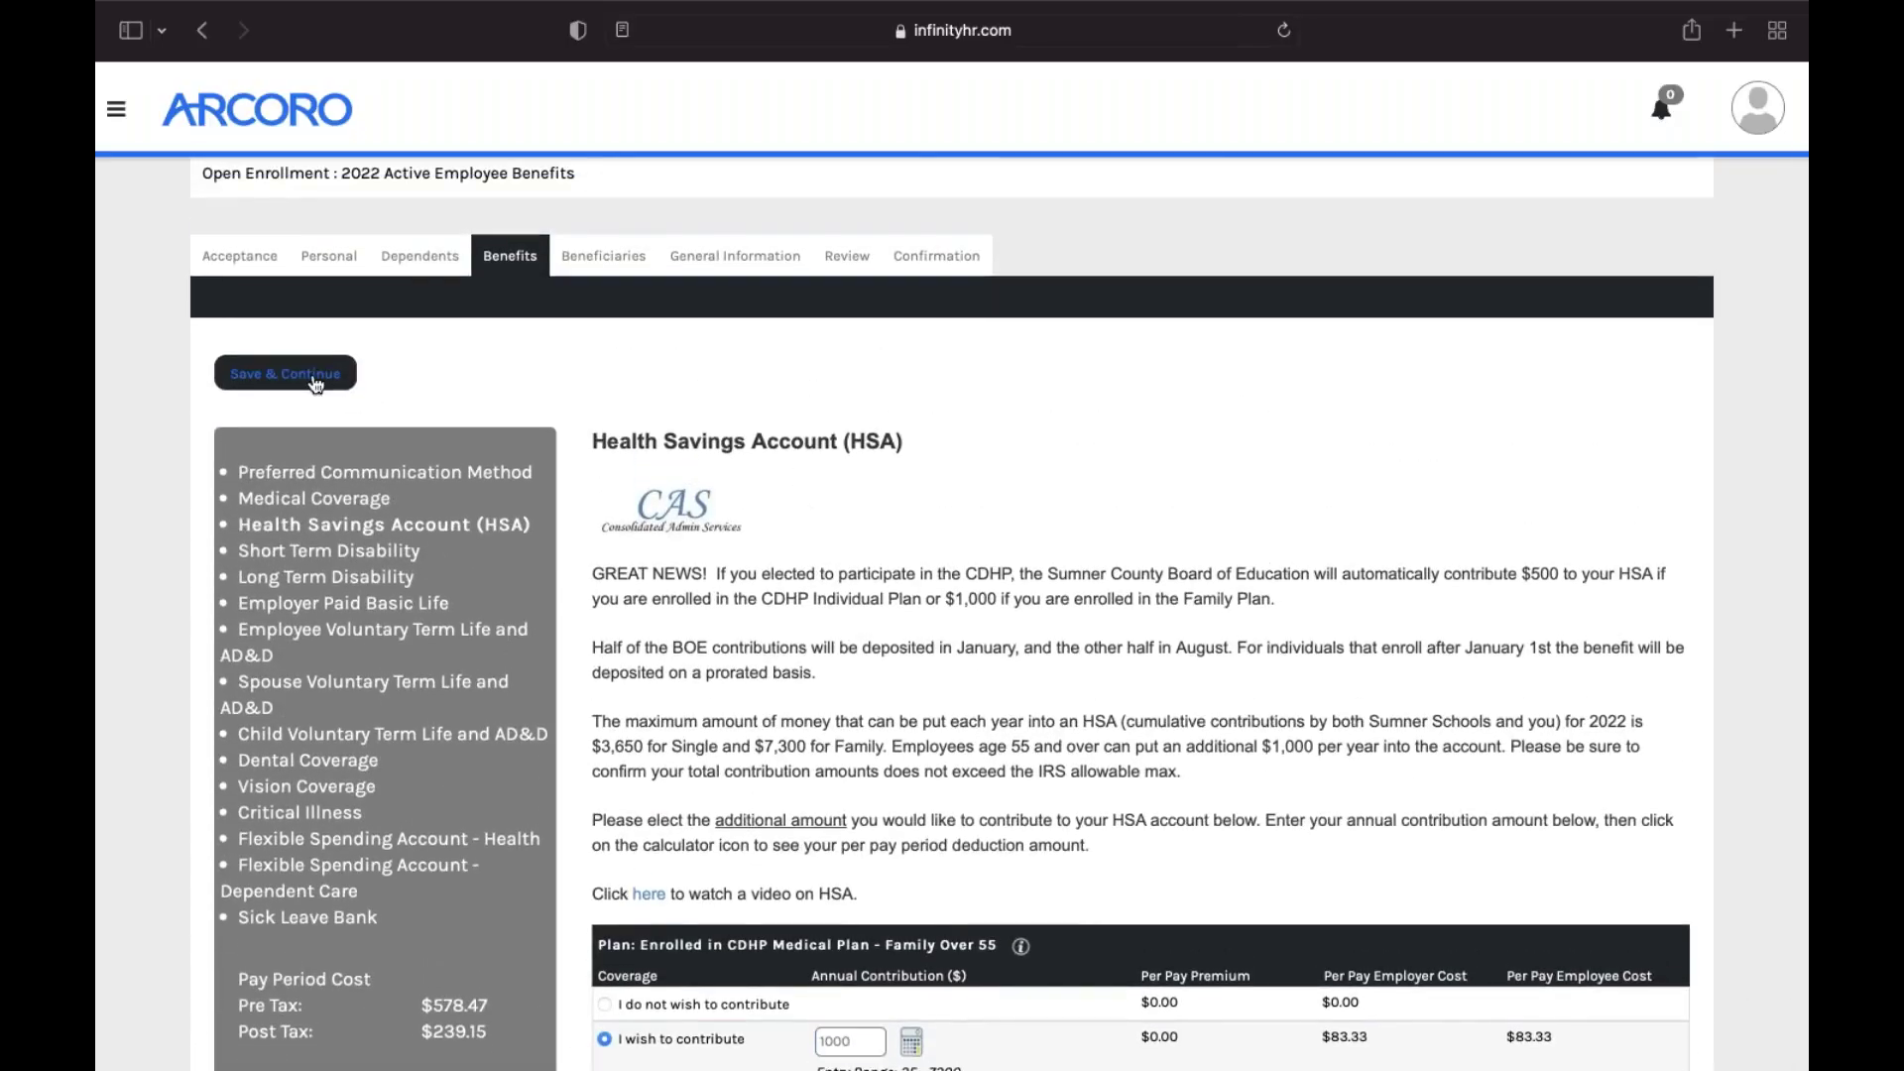
left_click(314, 380)
Save the 60% Weekly Benefit for Short Term Disability, then review Long Term Disability and advance to Employee Voluntary Term Life and AD&D.
scroll(989, 569, "down", 3)
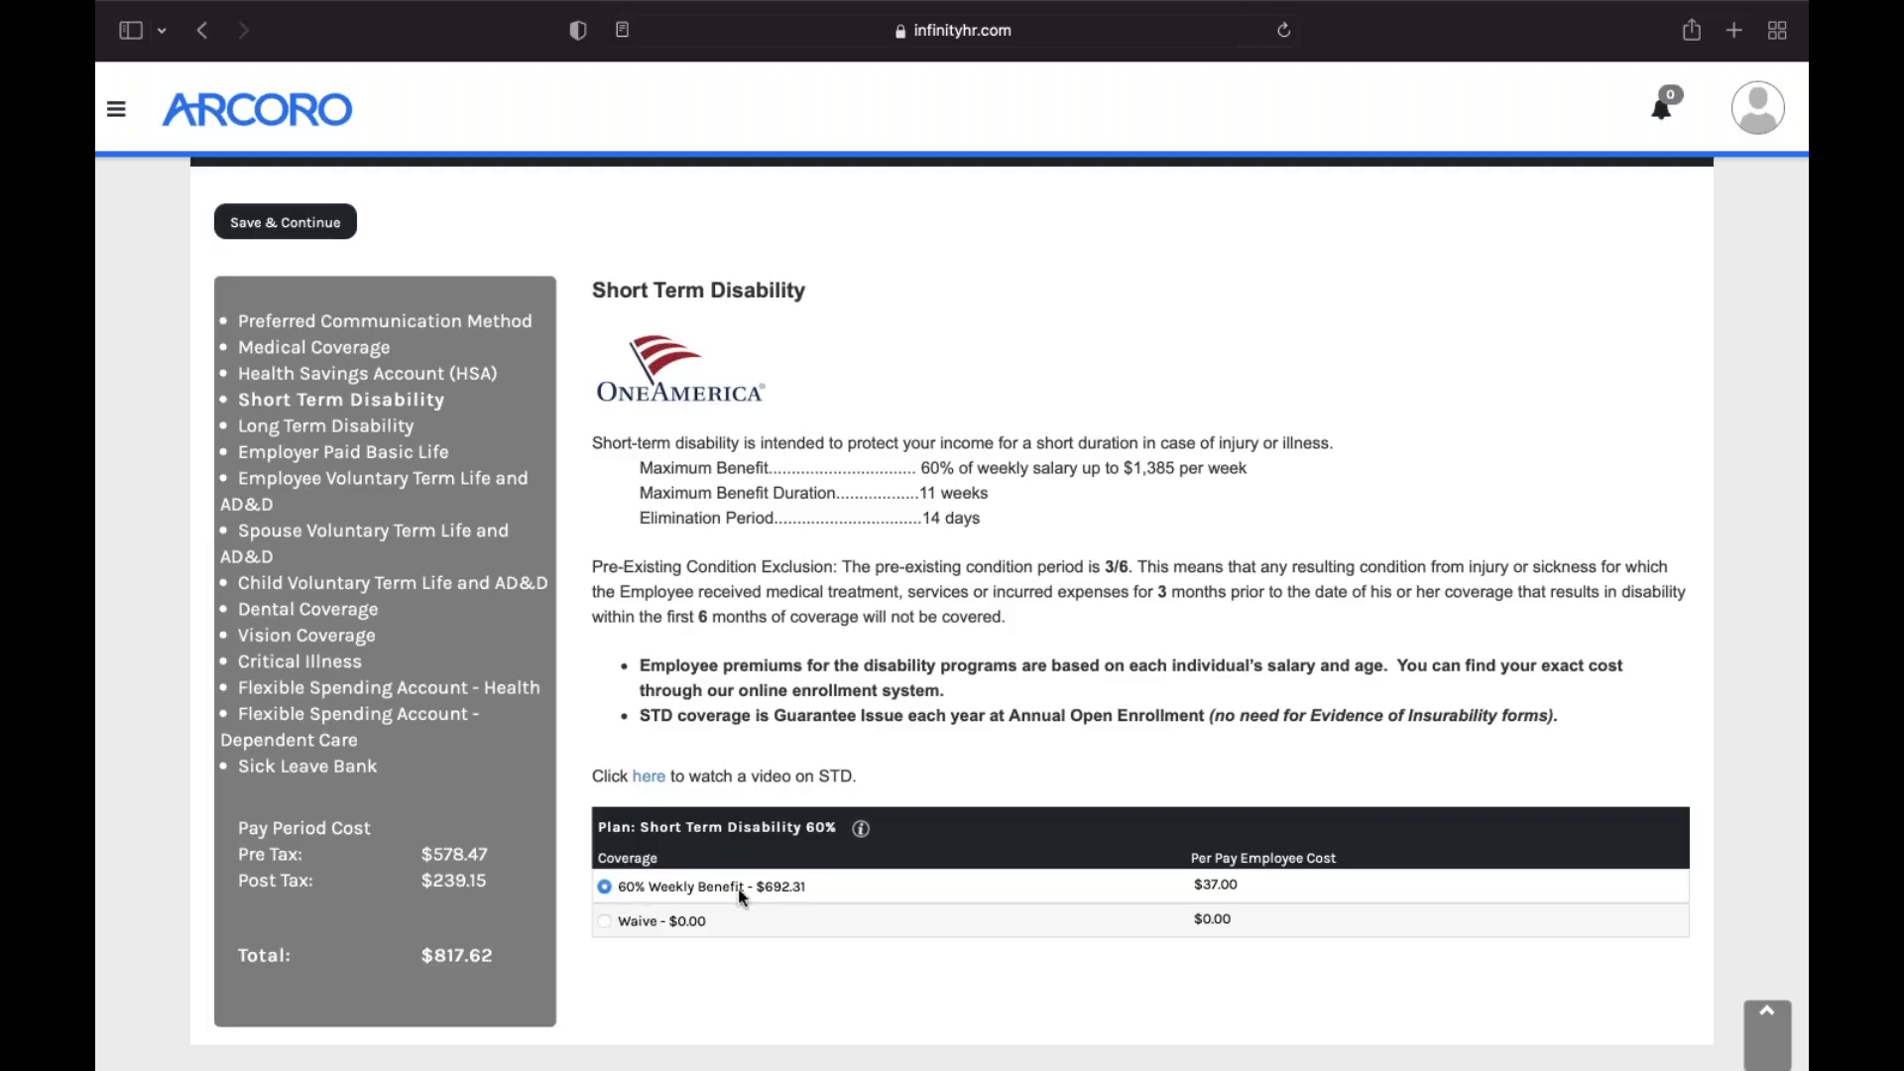
left_click(323, 232)
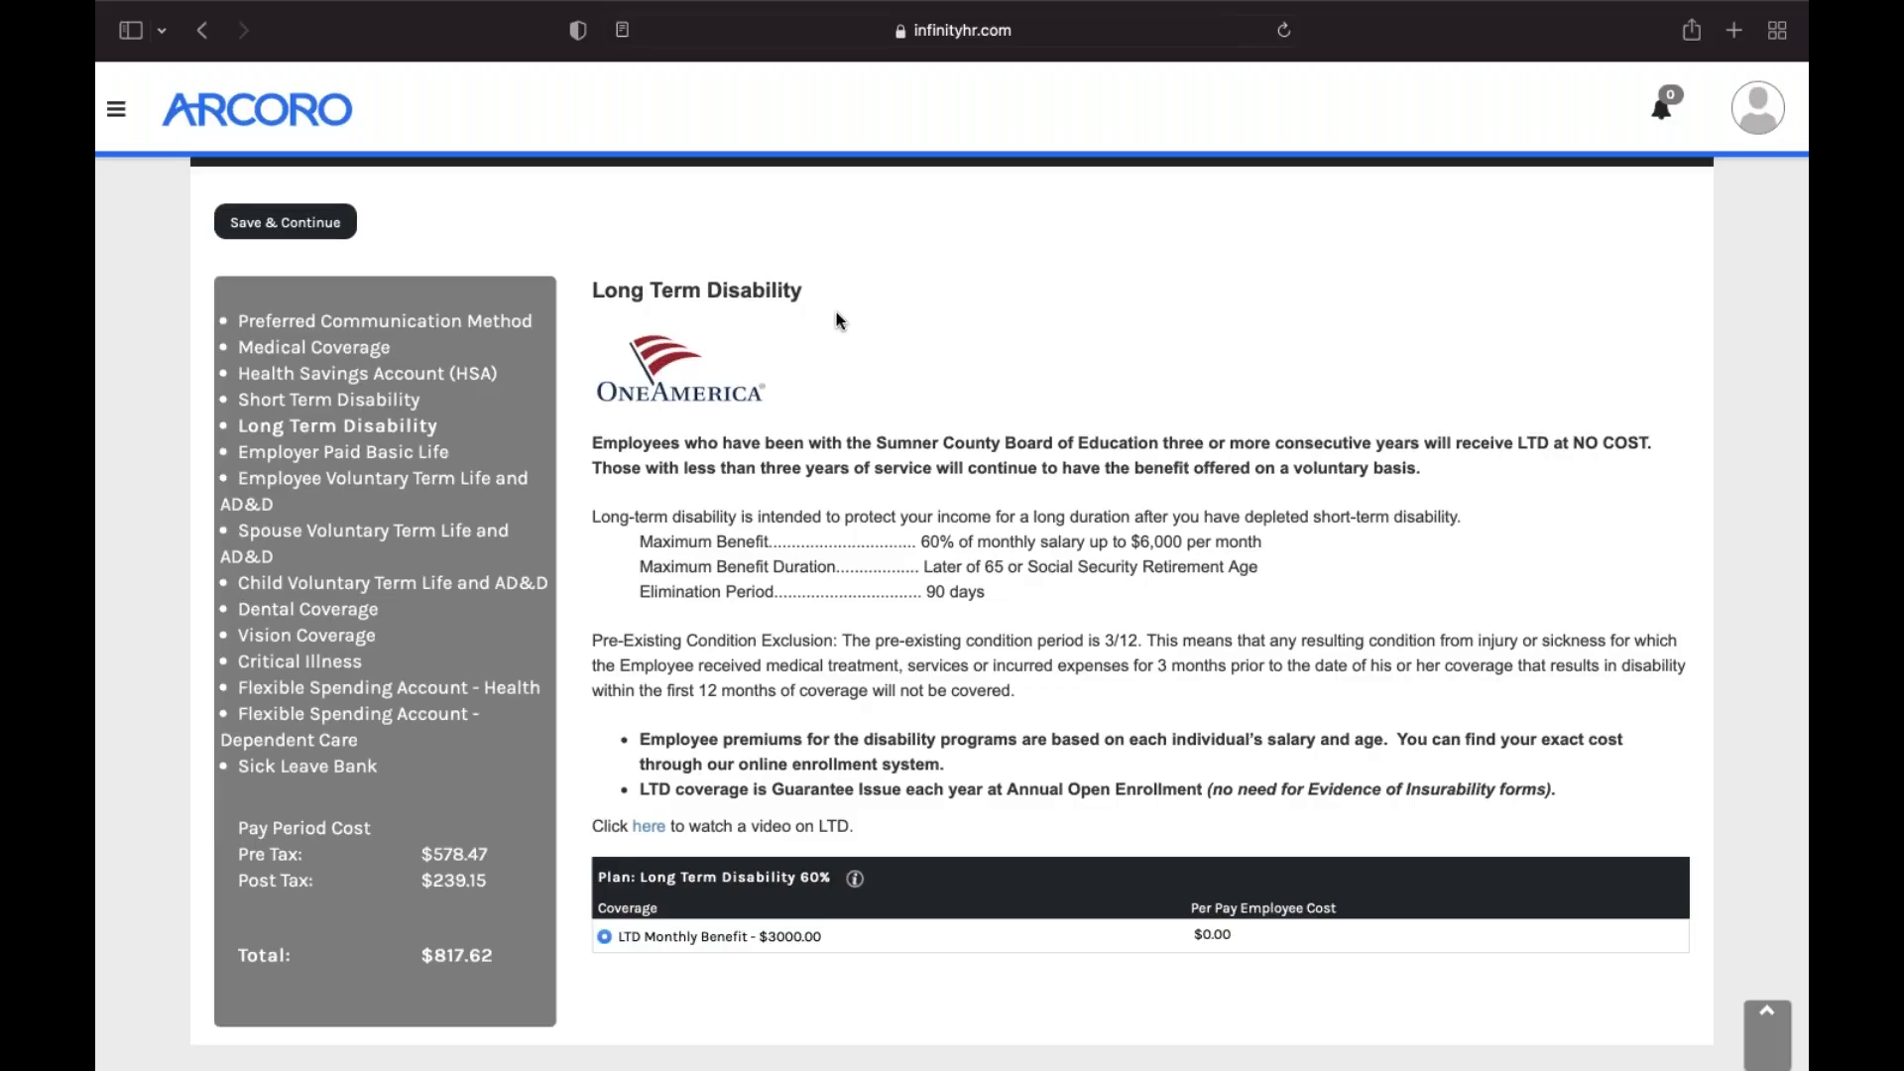
scroll(836, 313, "down", 2)
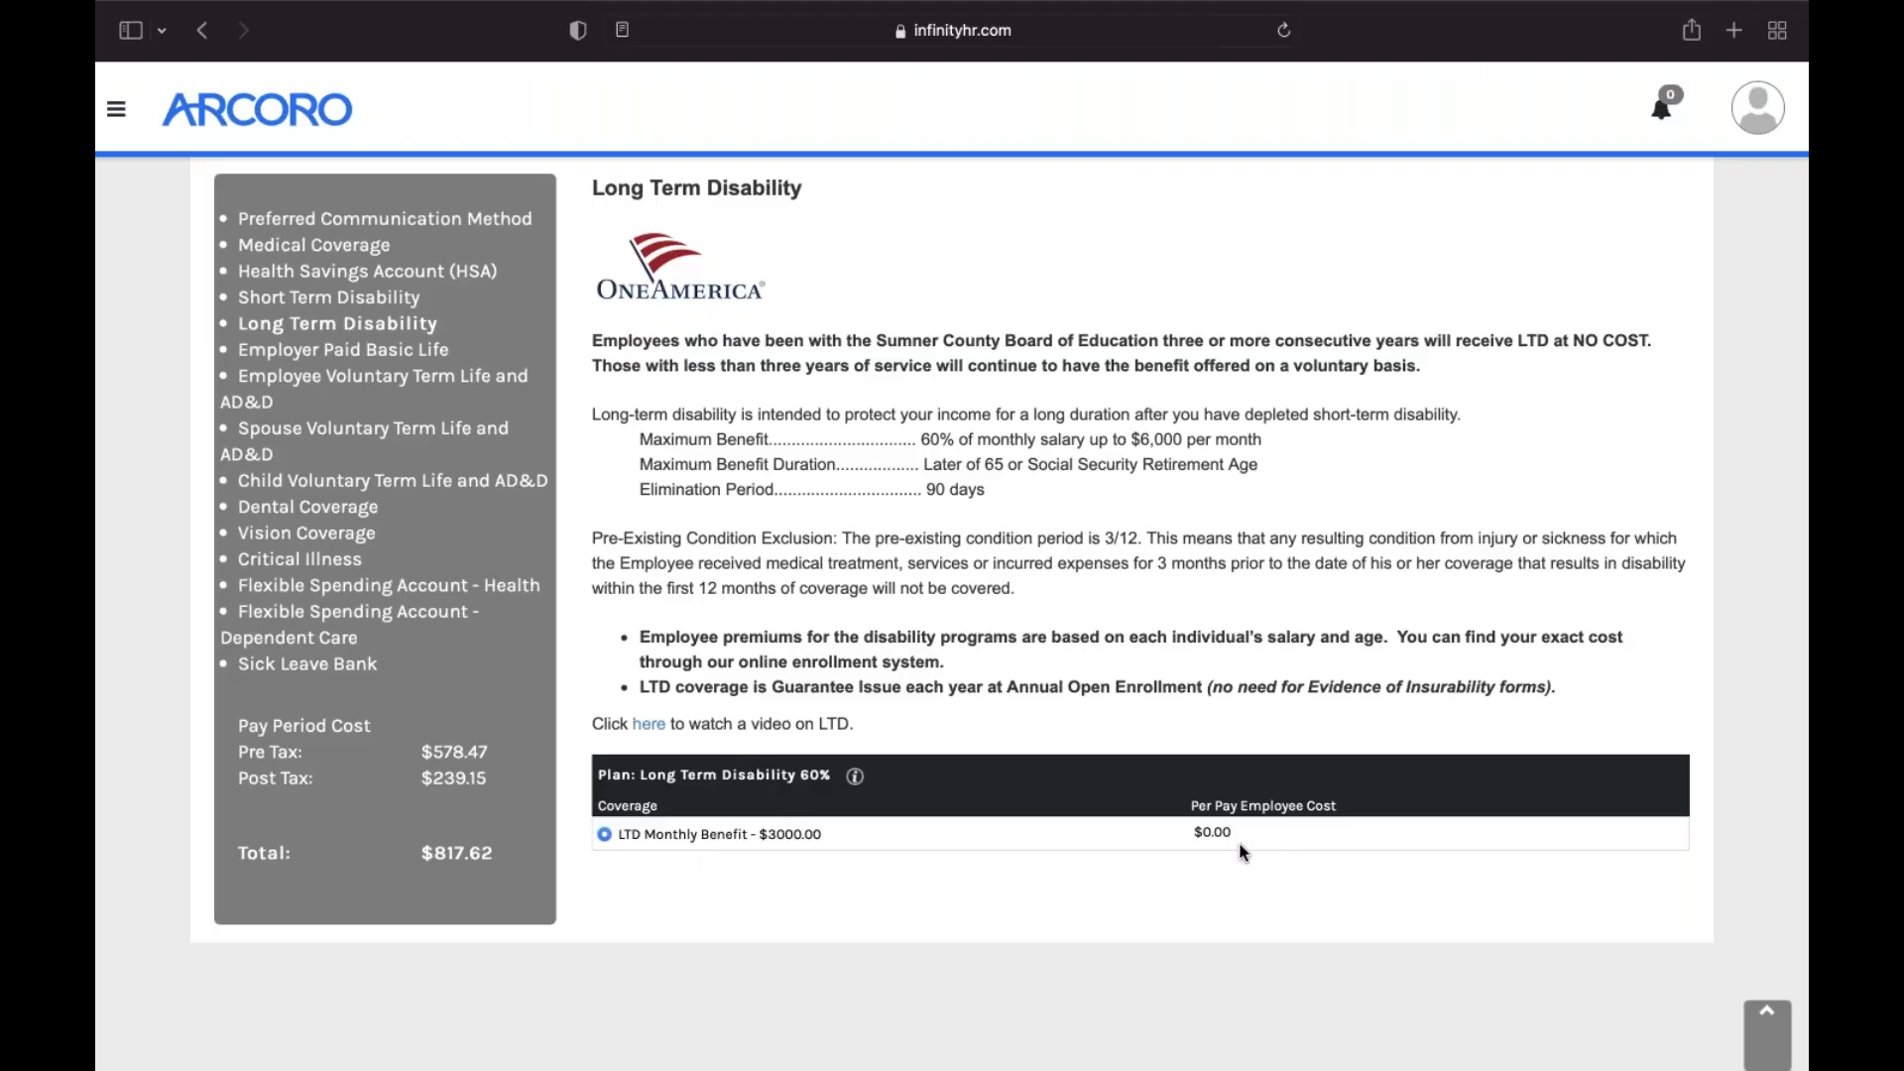
scroll(706, 777, "up", 3)
scroll(706, 776, "up", 1)
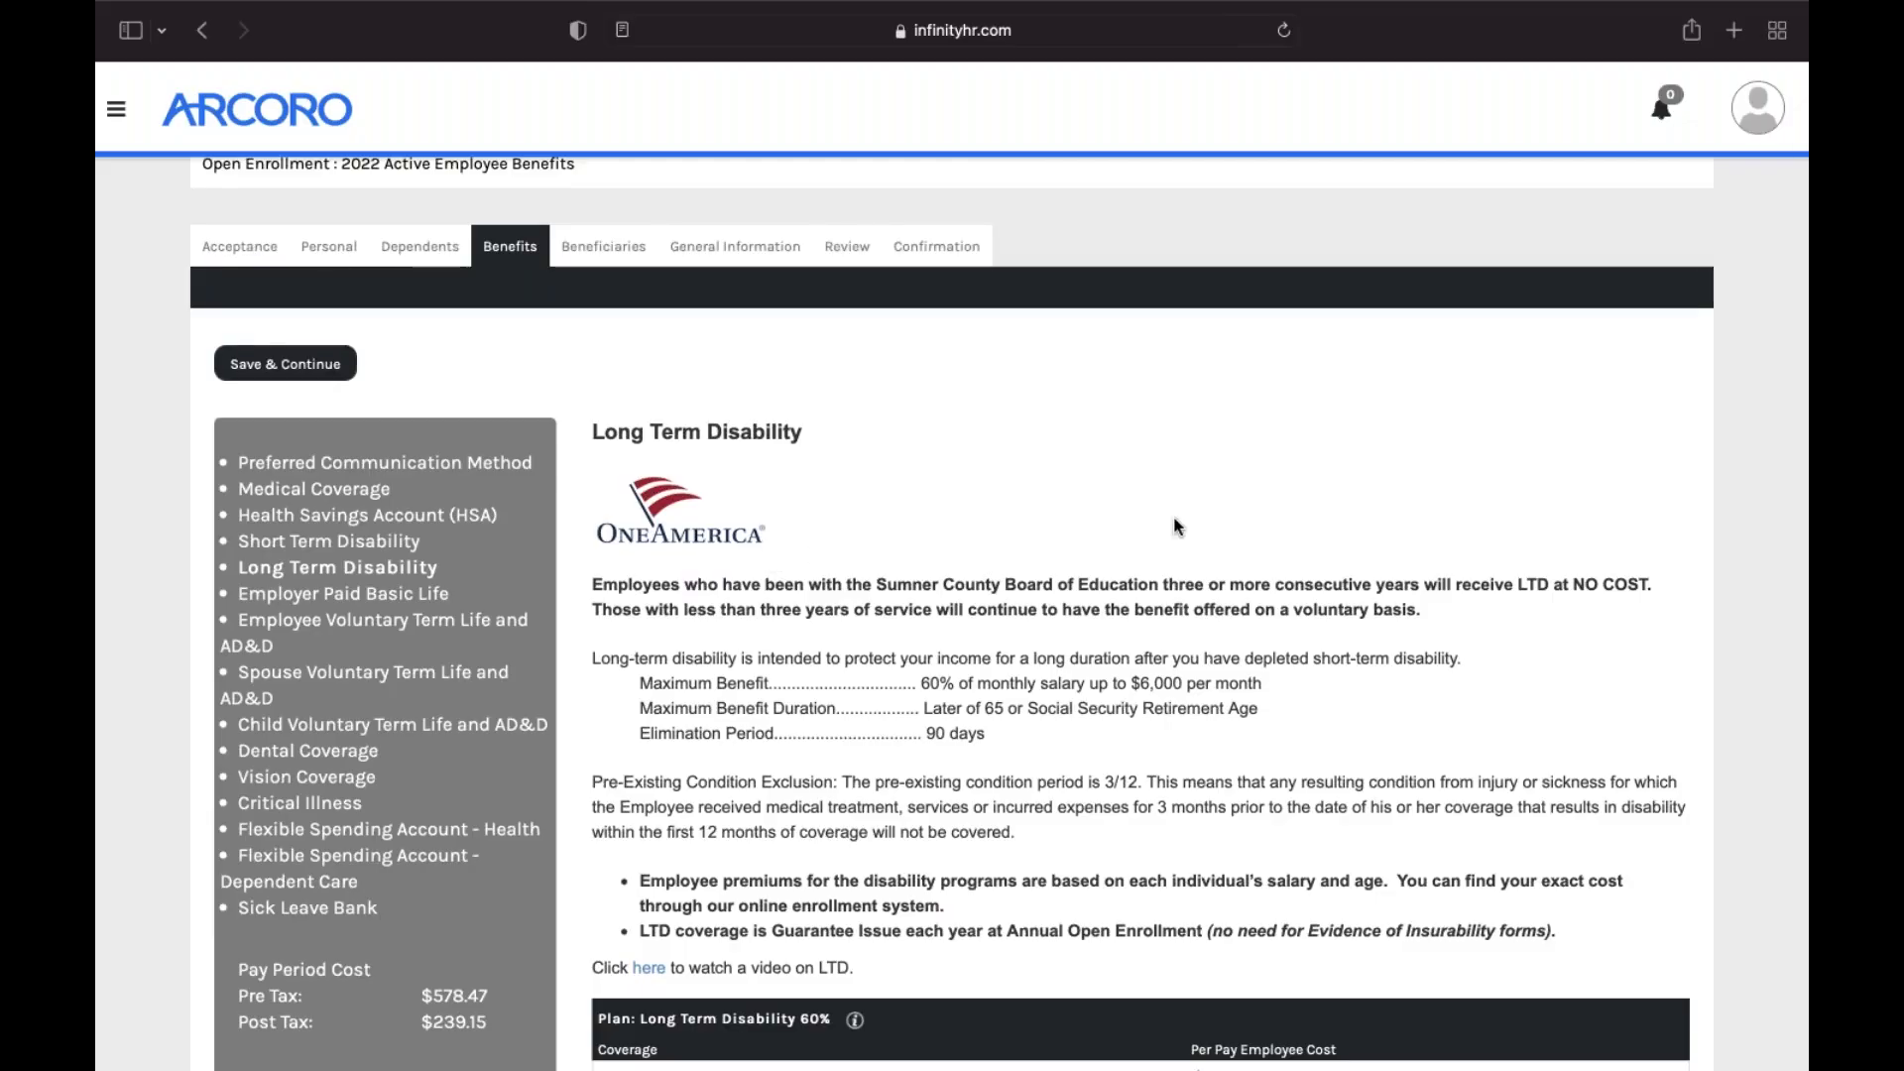
scroll(1177, 525, "down", 1)
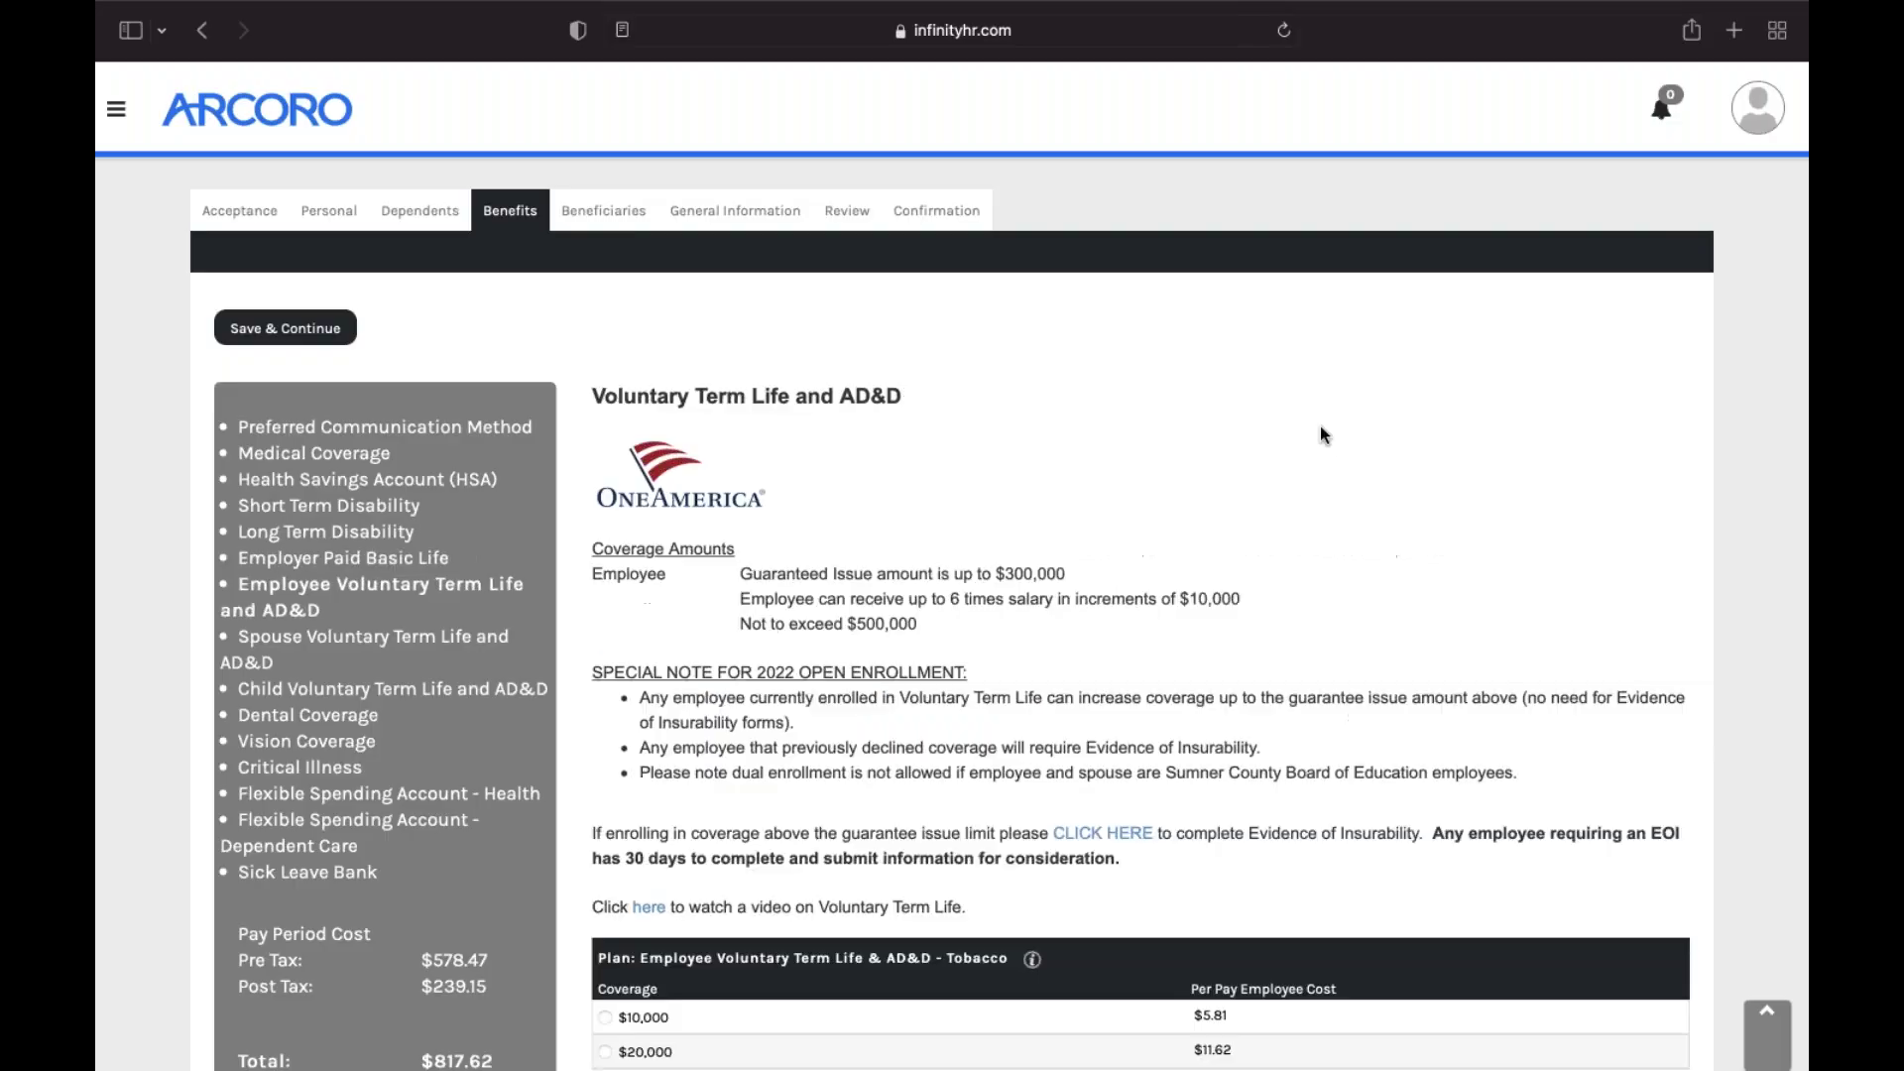
Examine the Employee Voluntary Term Life and AD&D coverage limits, the selected amount and which amounts require Evidence of Insurability.
scroll(1313, 474, "down", 4)
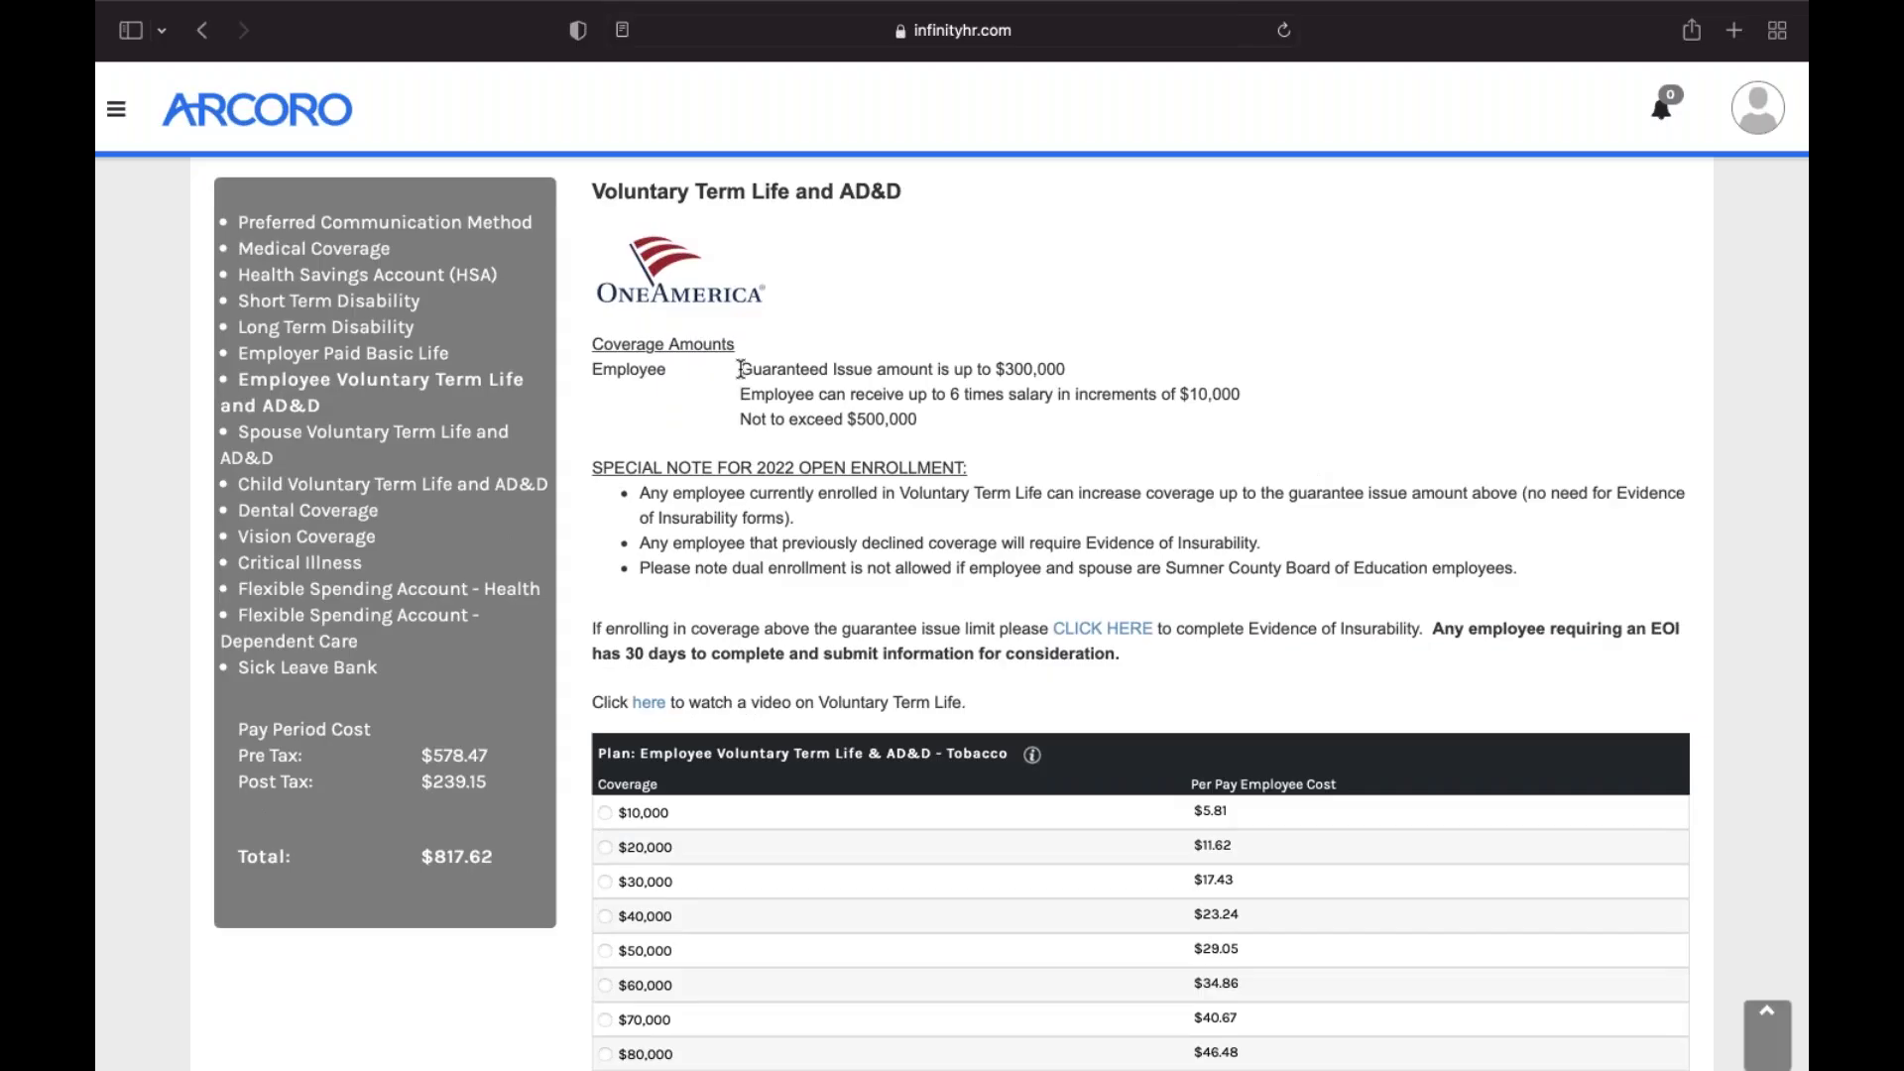
left_click_drag(742, 369, 1069, 372)
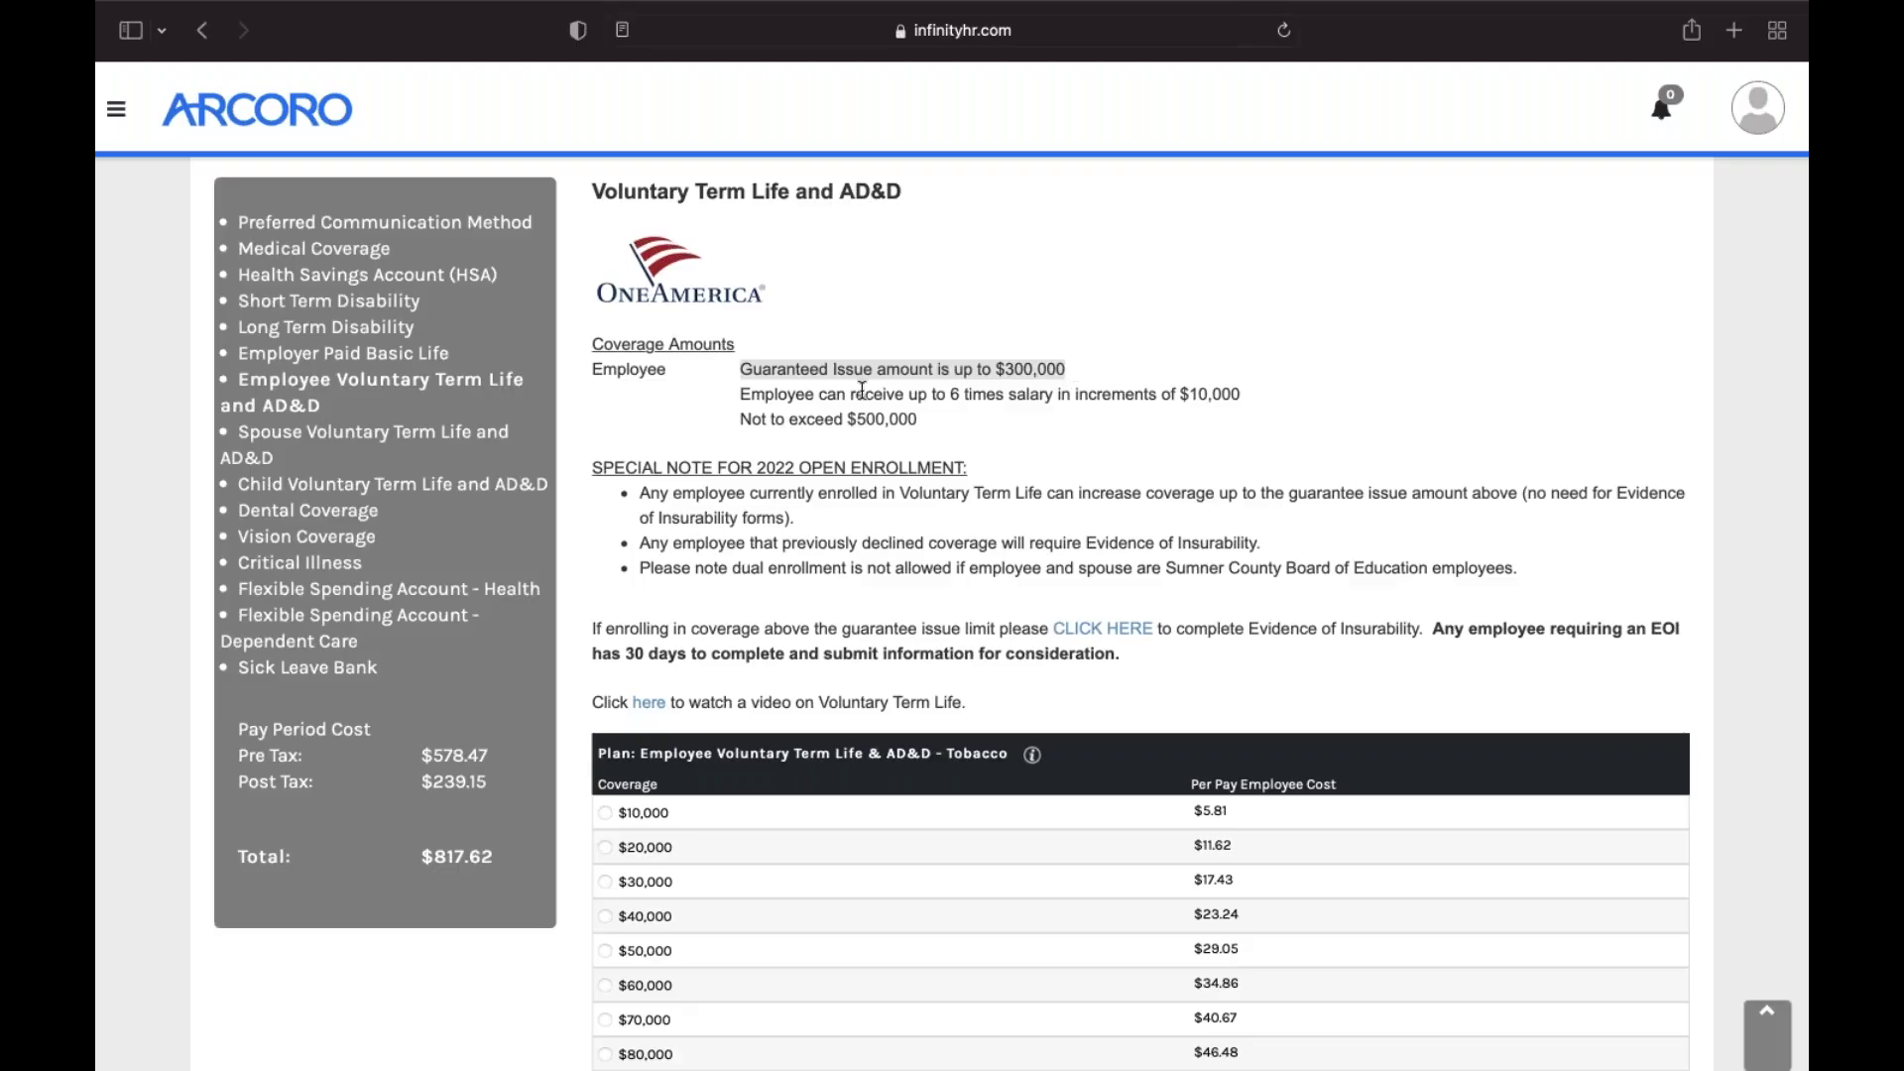
left_click_drag(780, 395, 1179, 397)
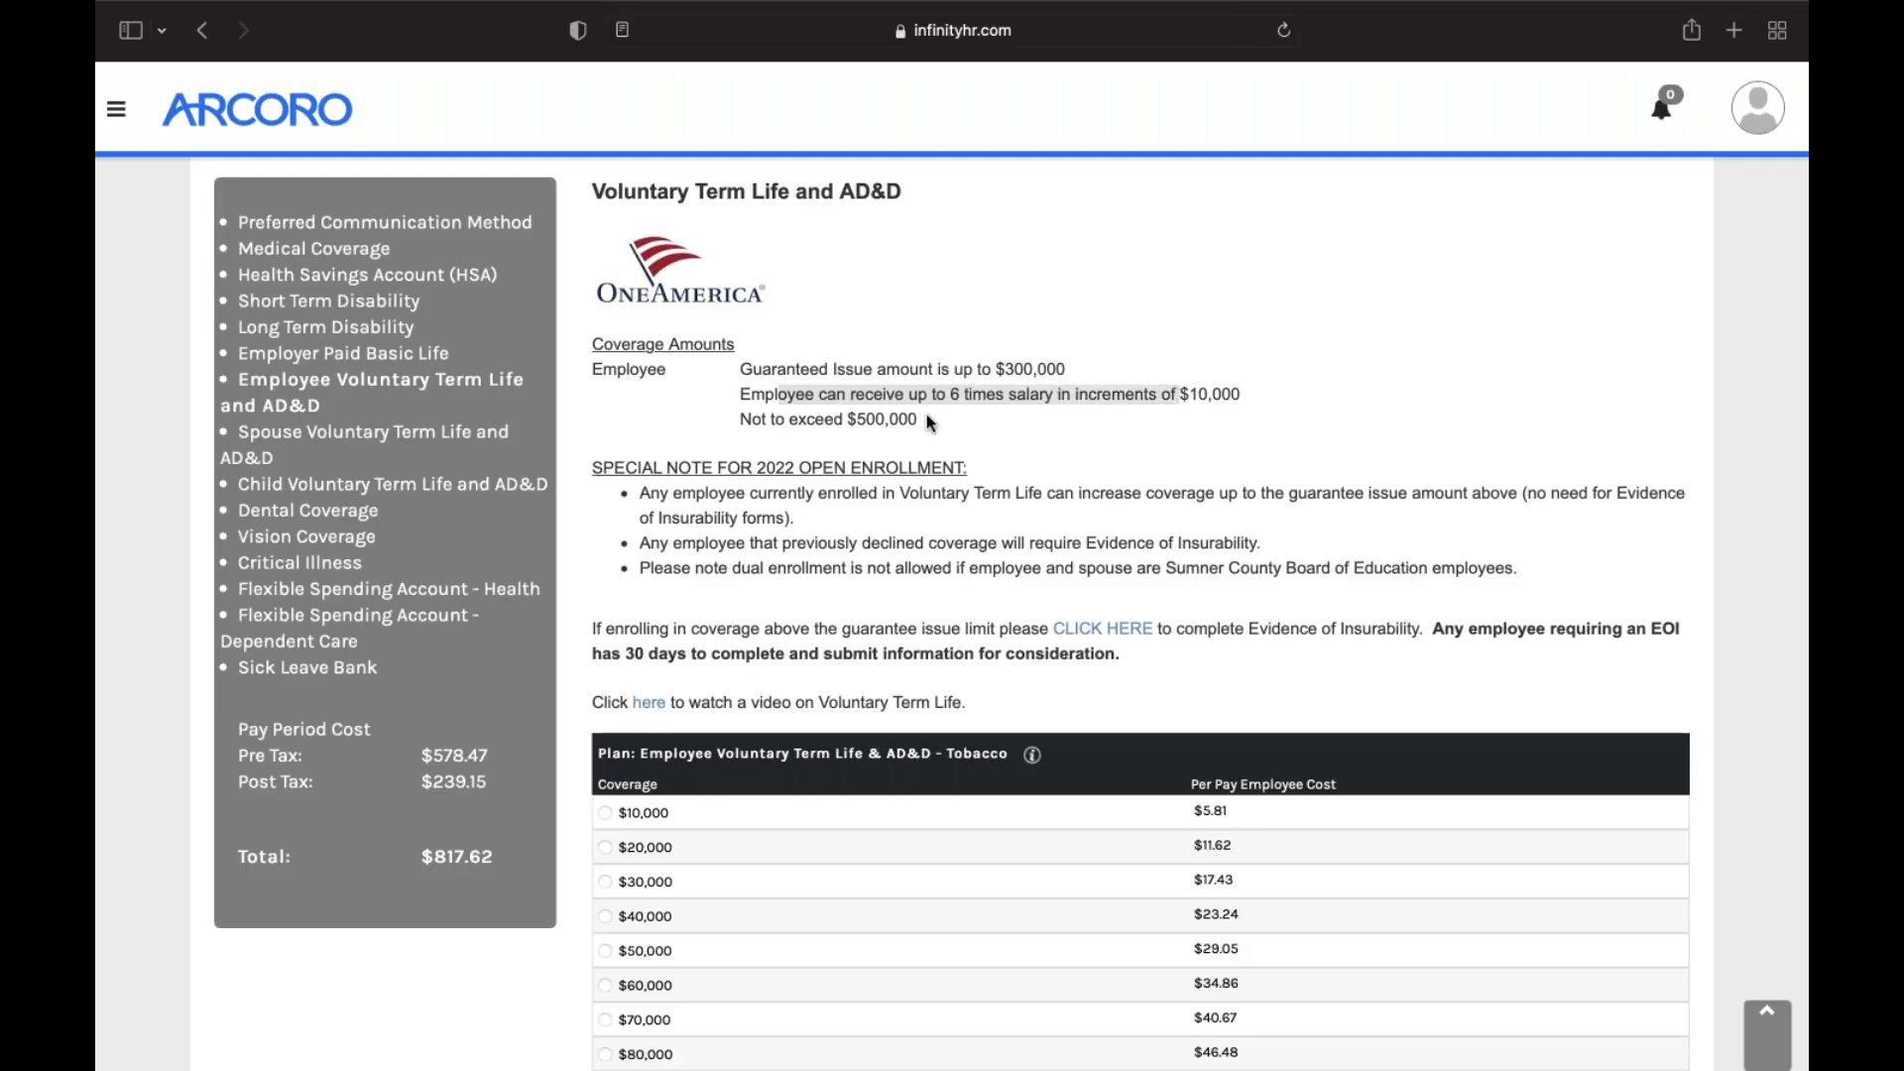
left_click_drag(925, 417, 815, 417)
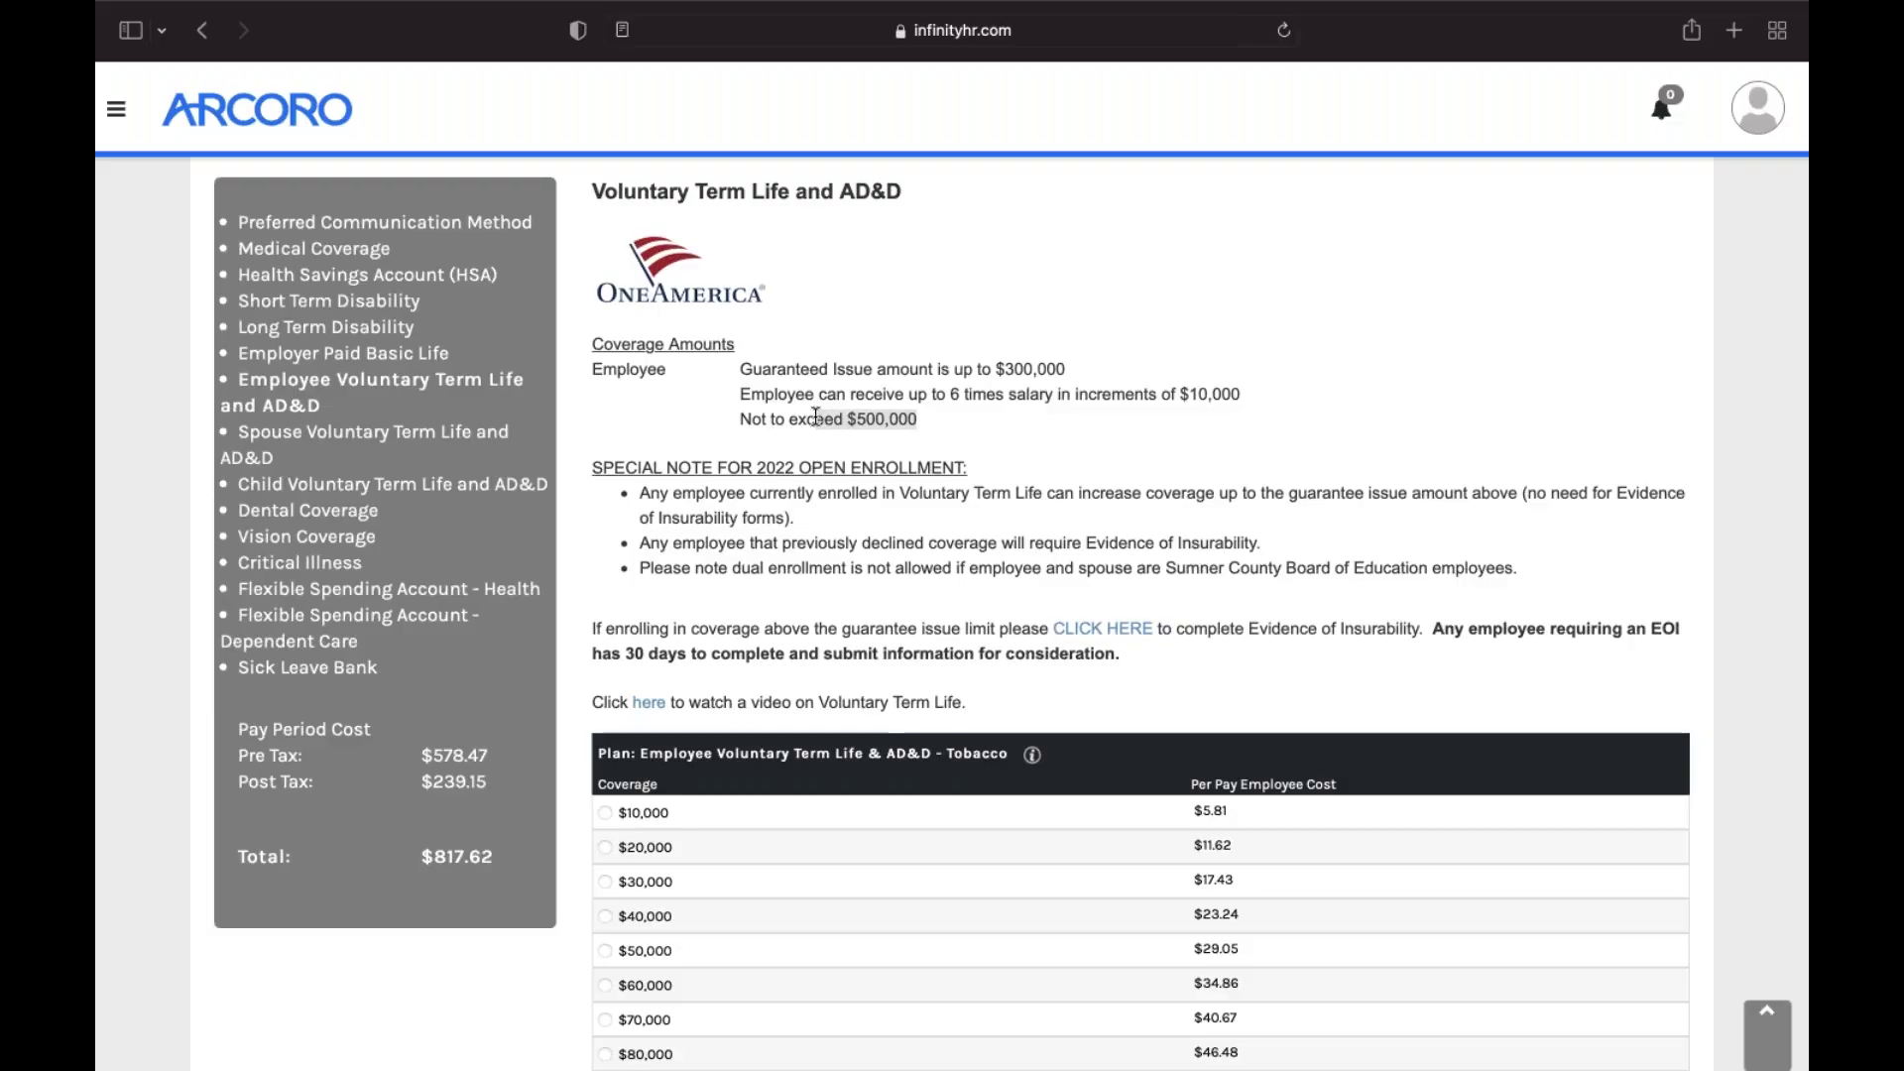
scroll(815, 416, "down", 5)
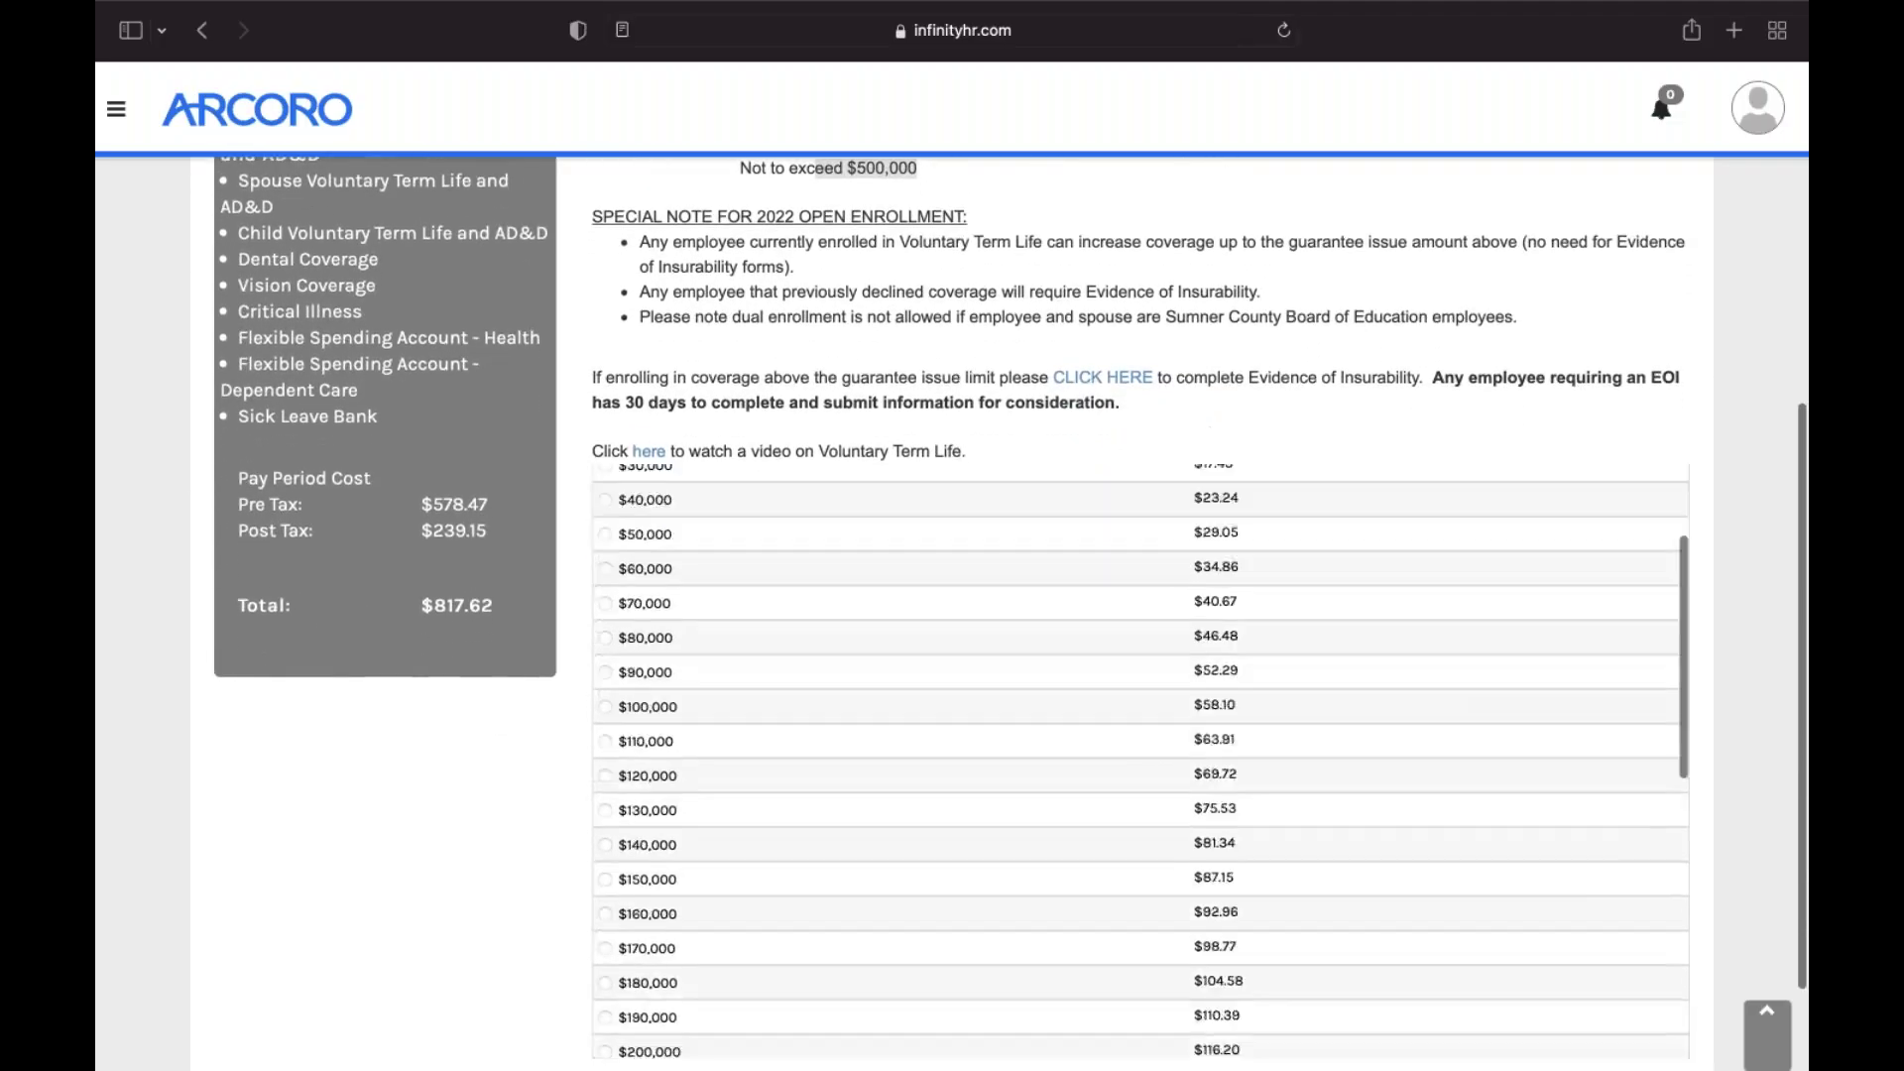
scroll(629, 700, "down", 10)
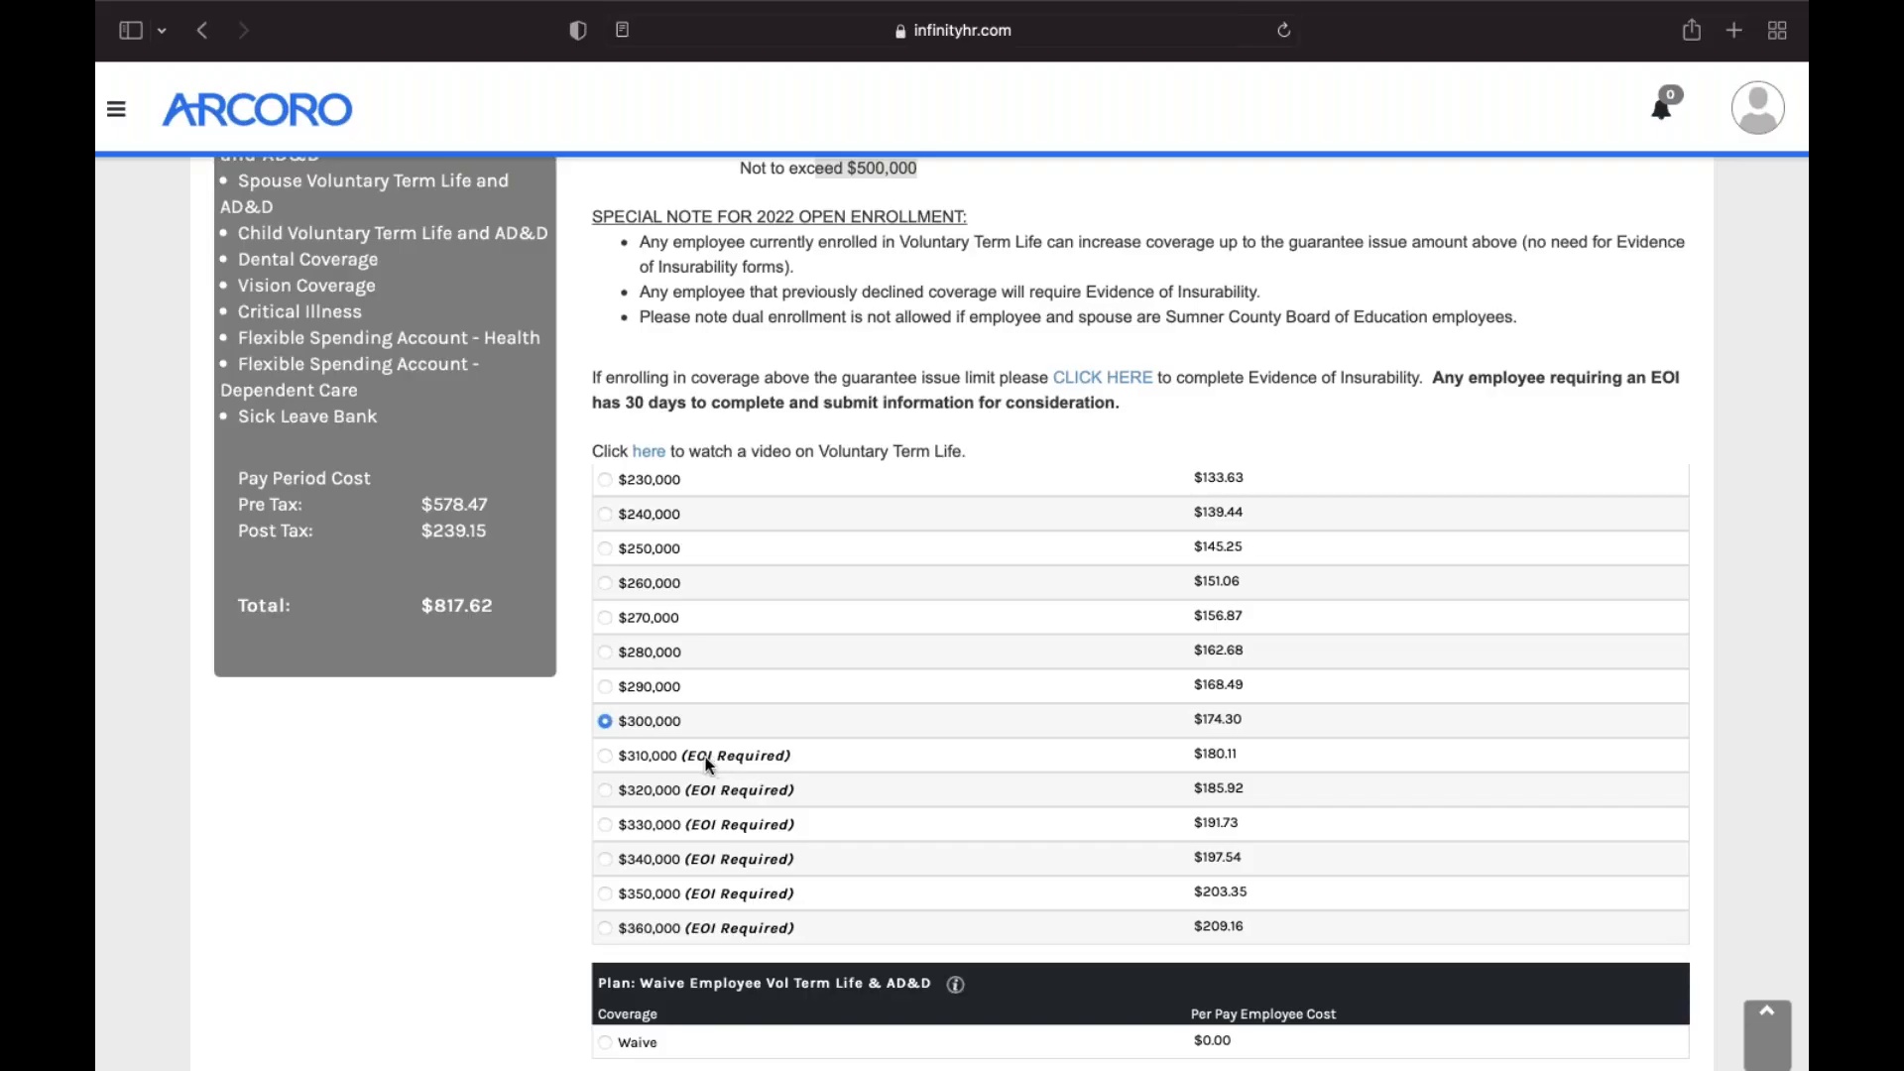
scroll(705, 758, "up", 3)
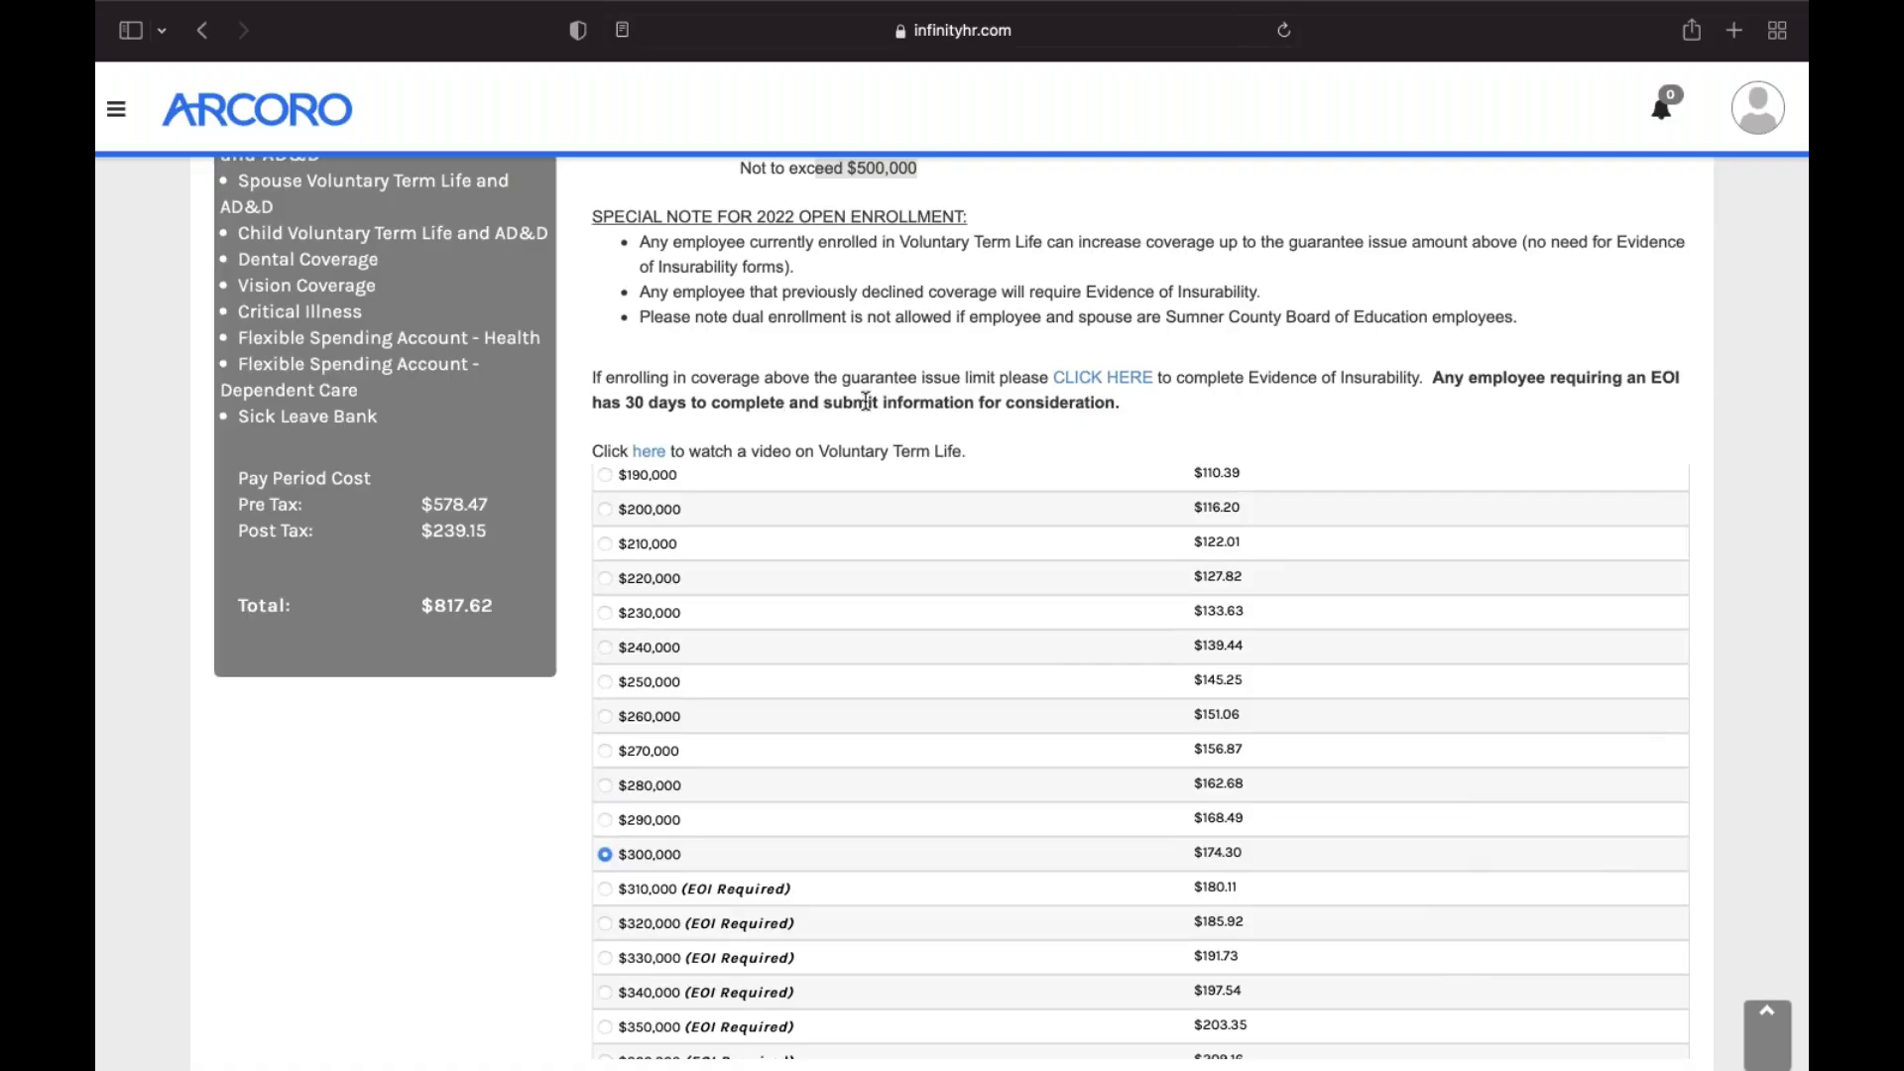
scroll(1053, 419, "up", 10)
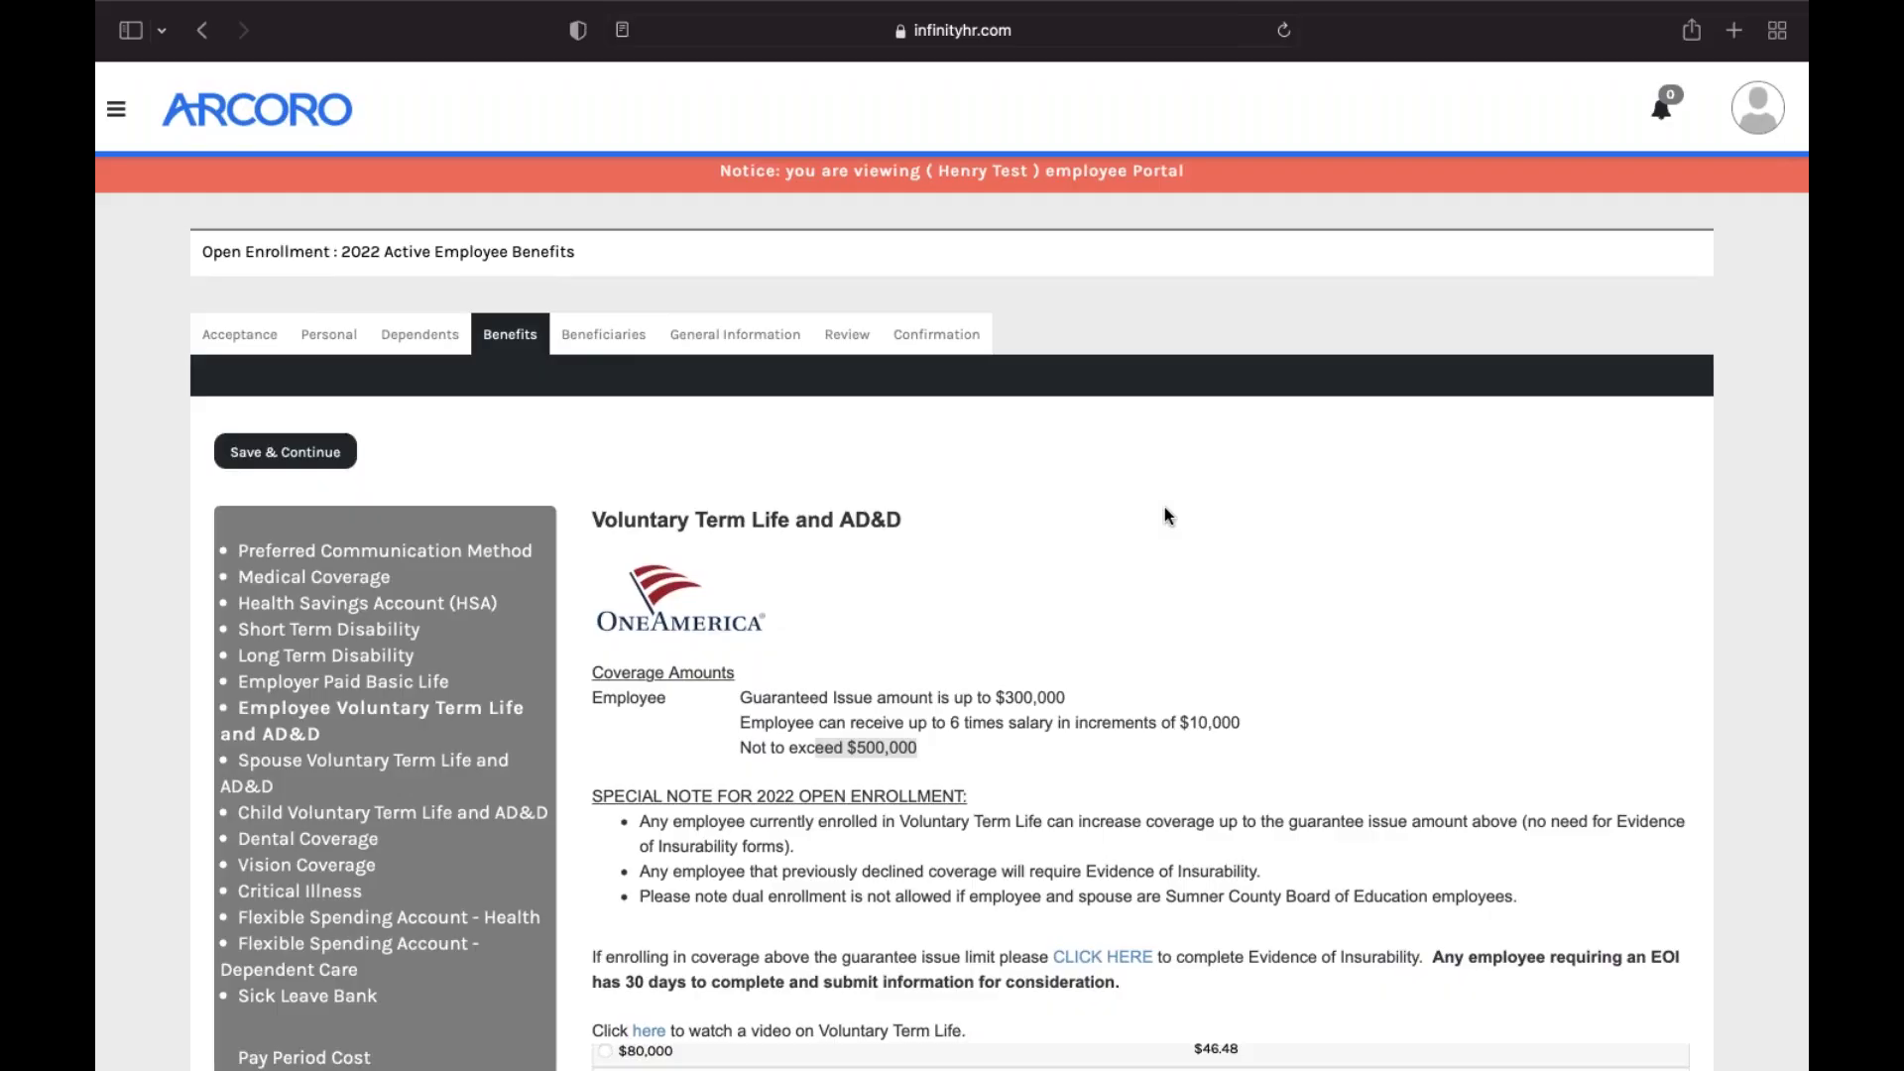
Review the Spouse Voluntary Term Life and AD&D limits and EOI requirements, keep the $25,000 coverage and continue to the child coverage.
scroll(767, 518, "down", 3)
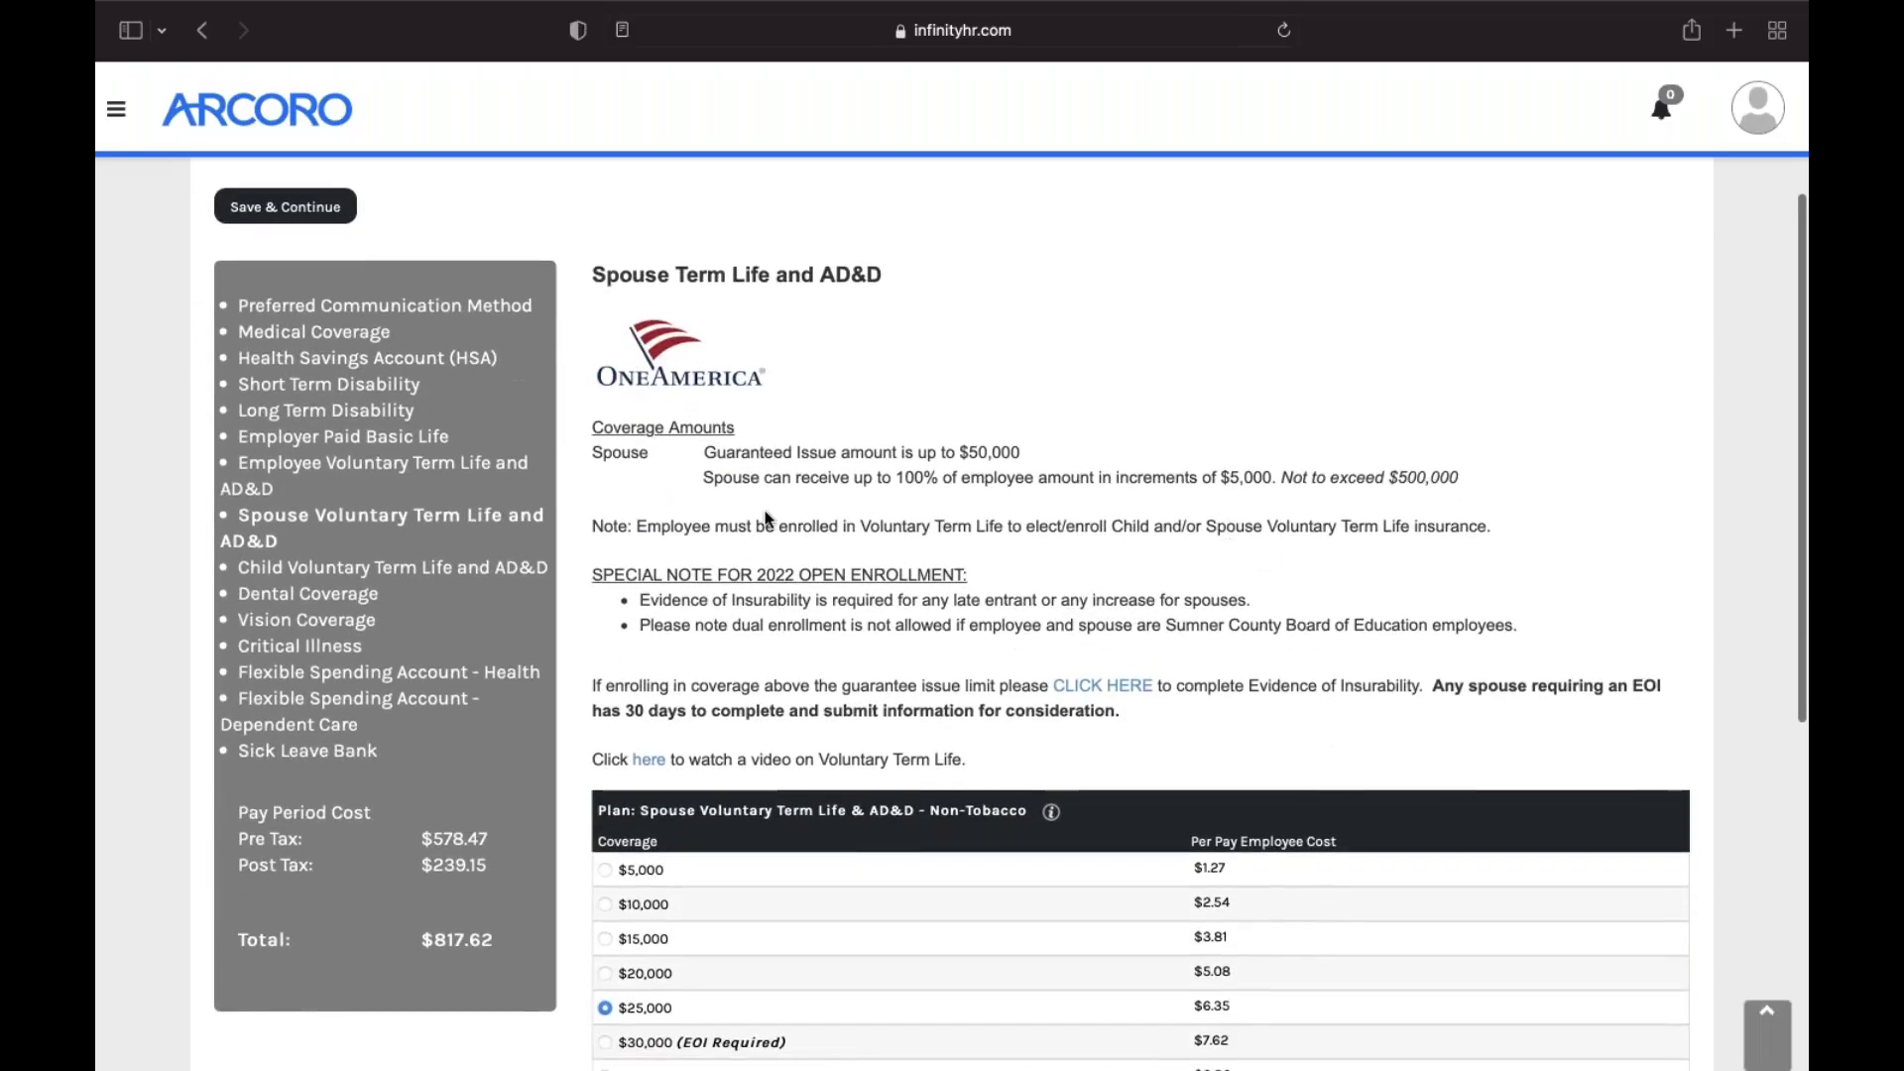
left_click_drag(725, 454, 989, 458)
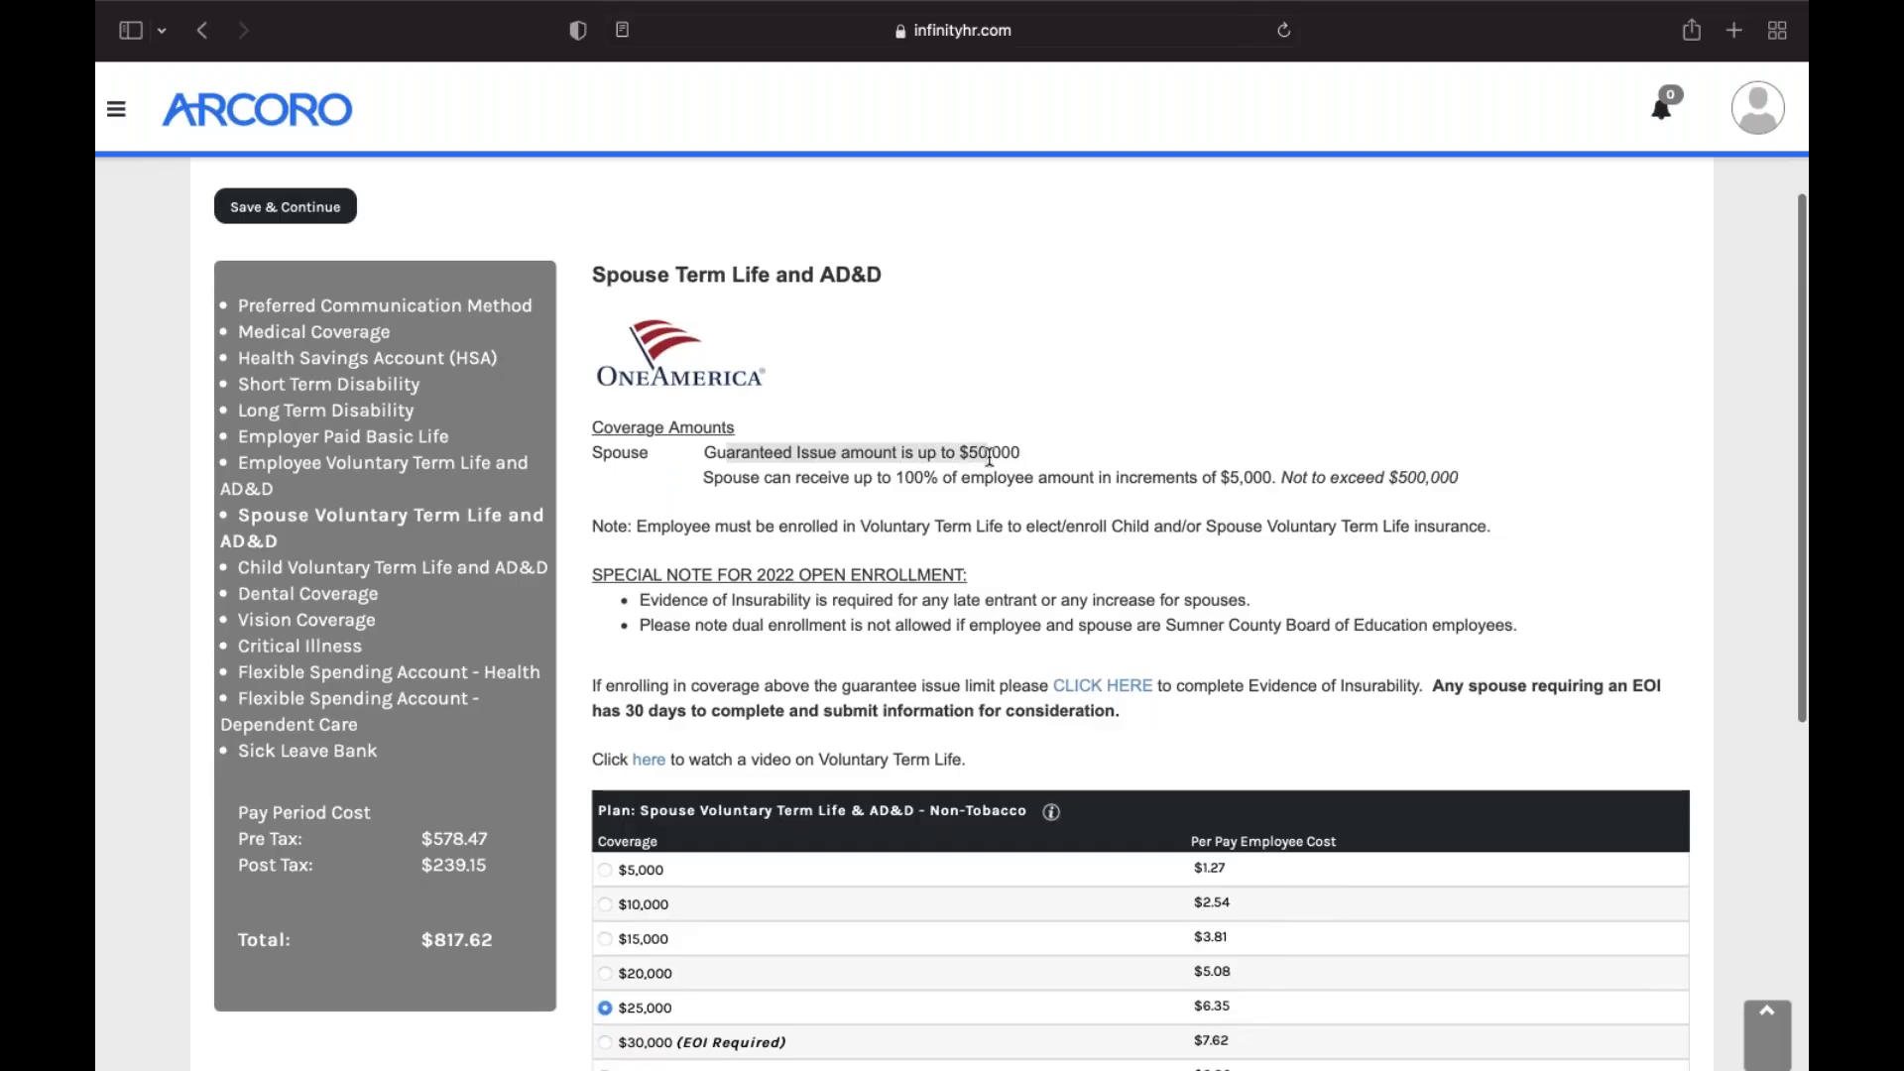
left_click_drag(810, 478, 995, 479)
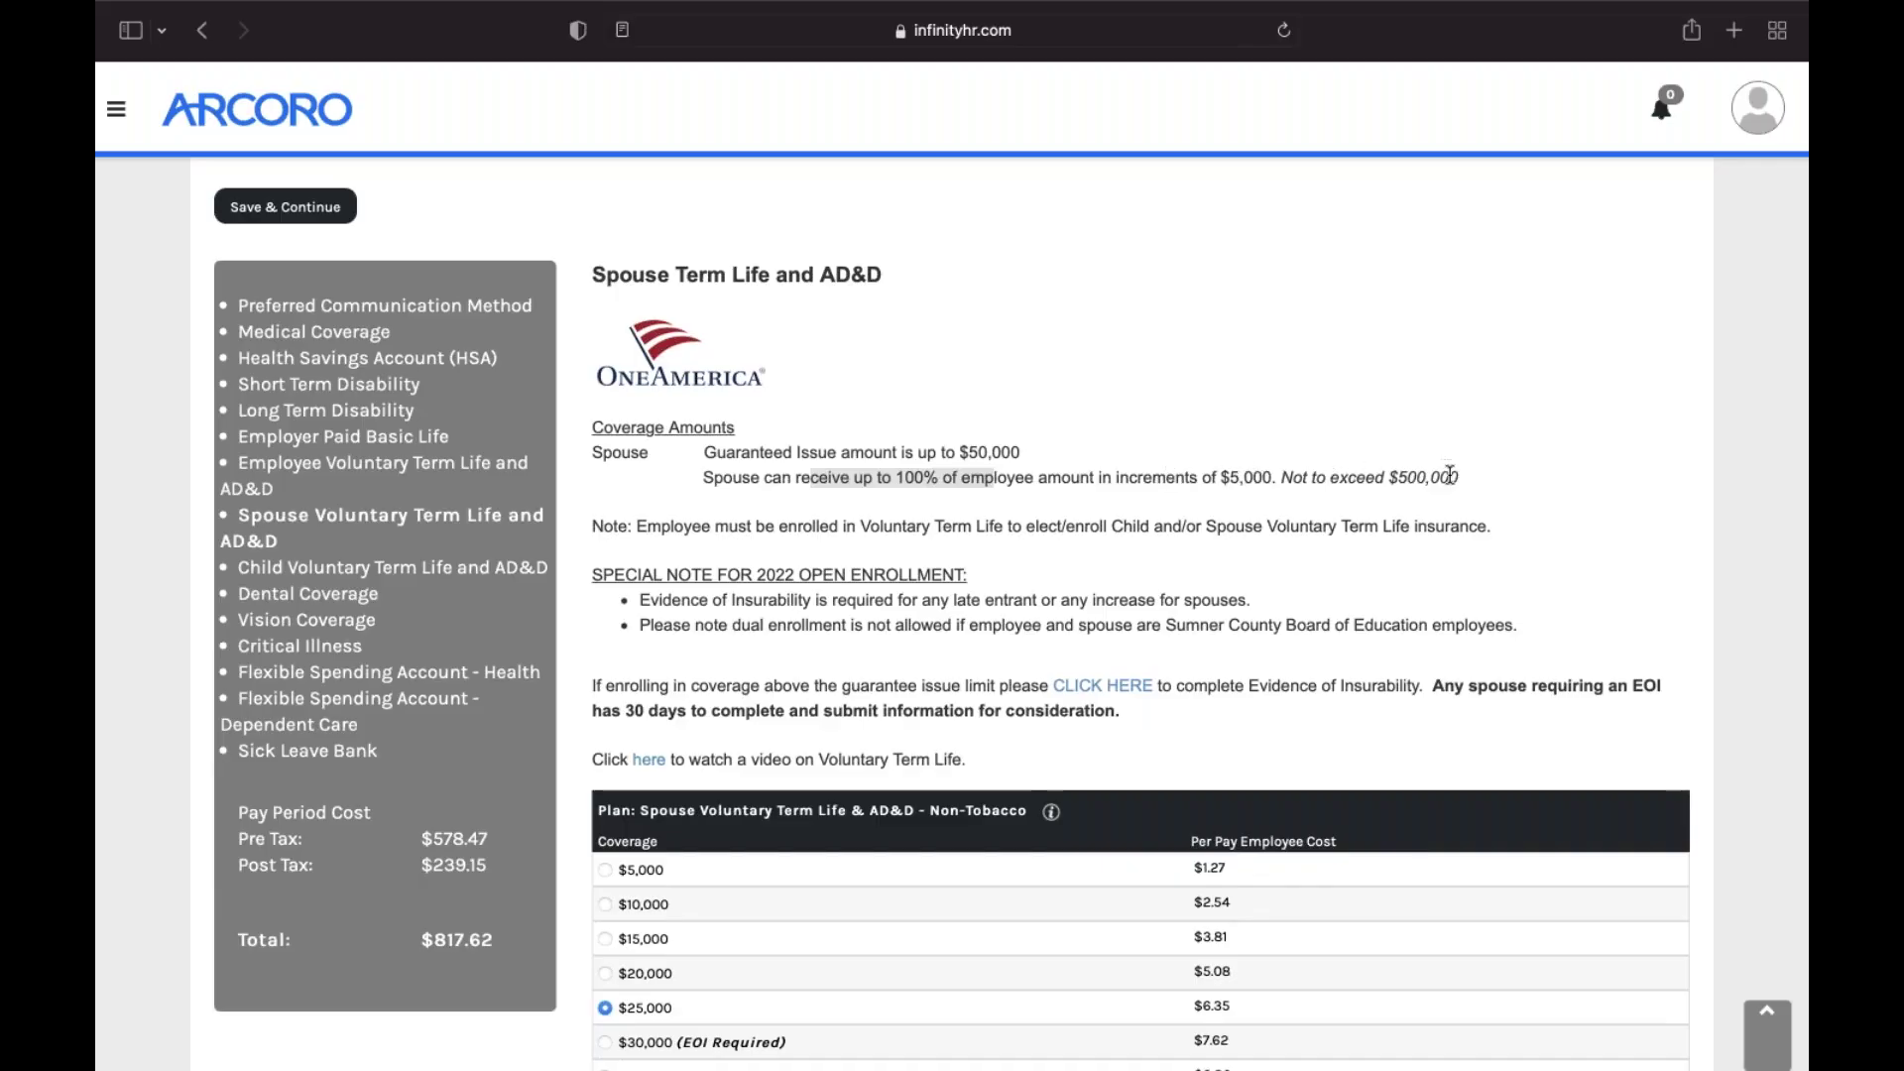
scroll(764, 577, "down", 5)
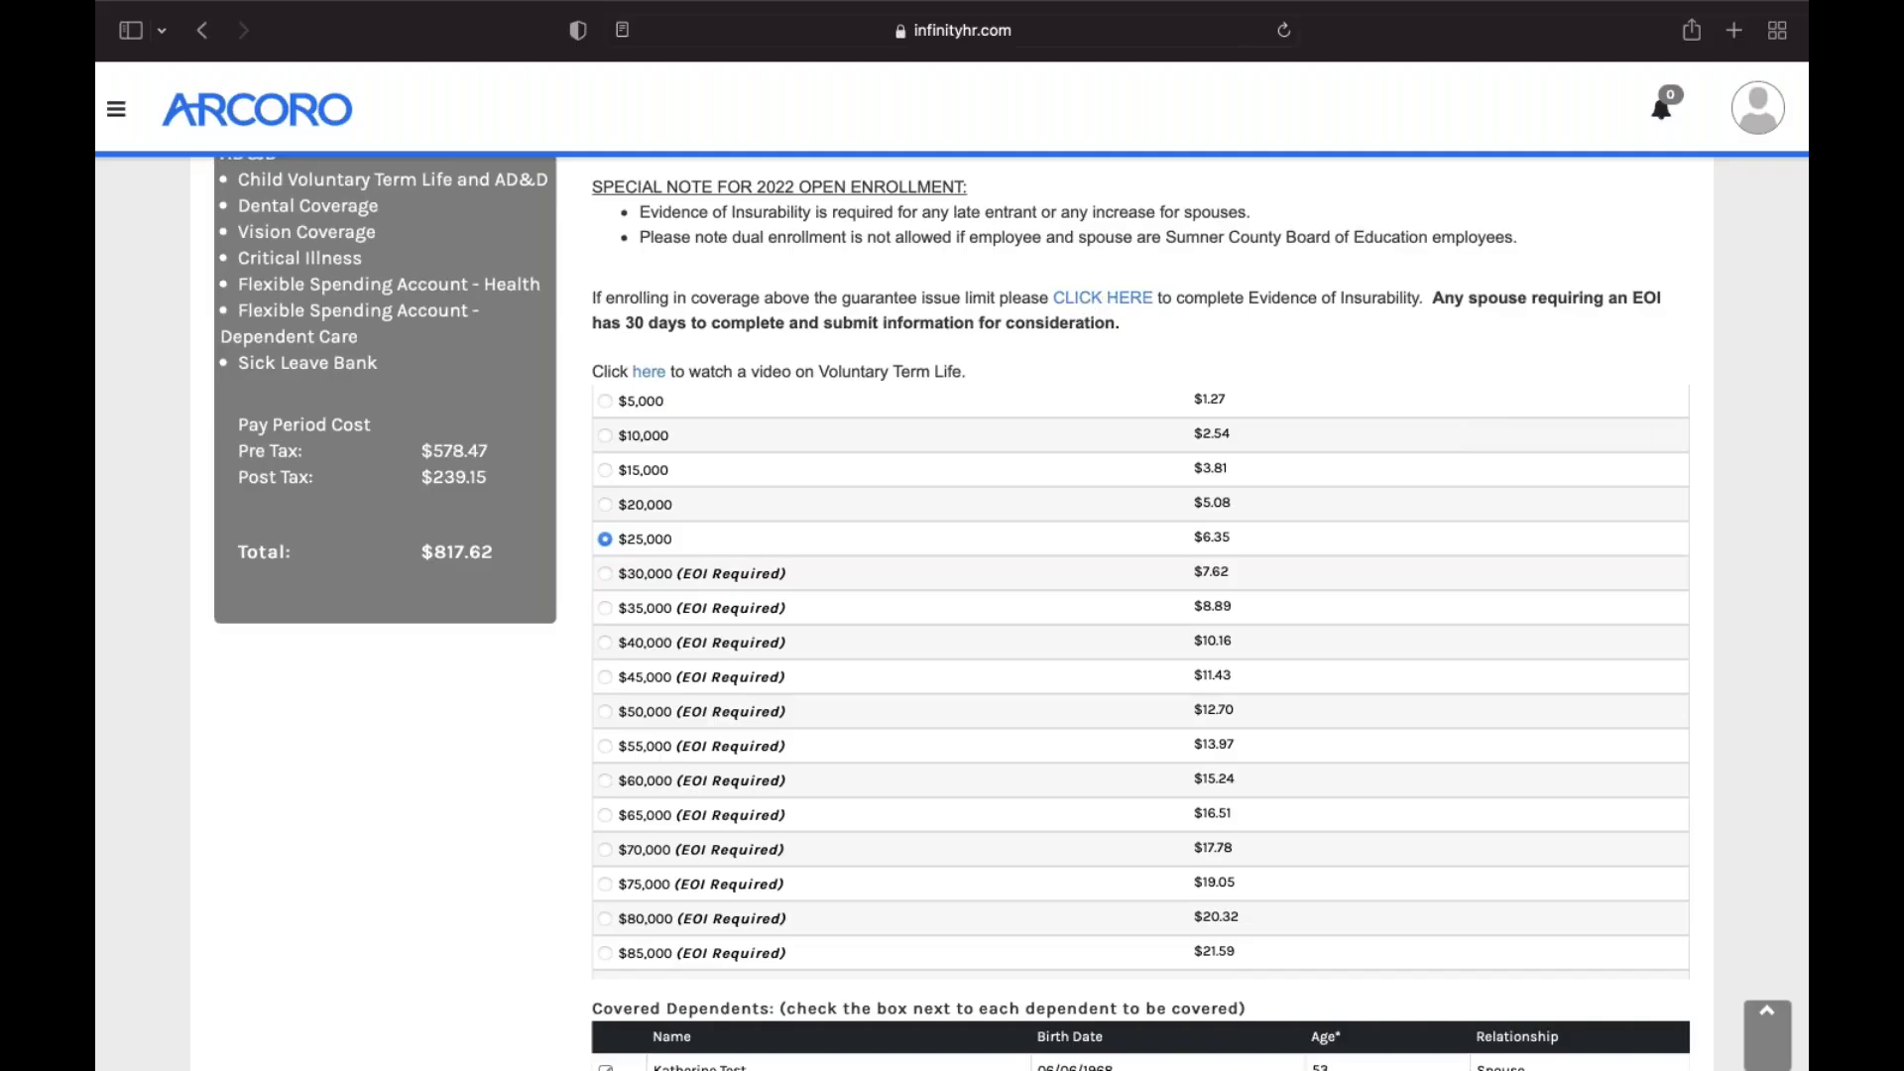
scroll(312, 466, "up", 6)
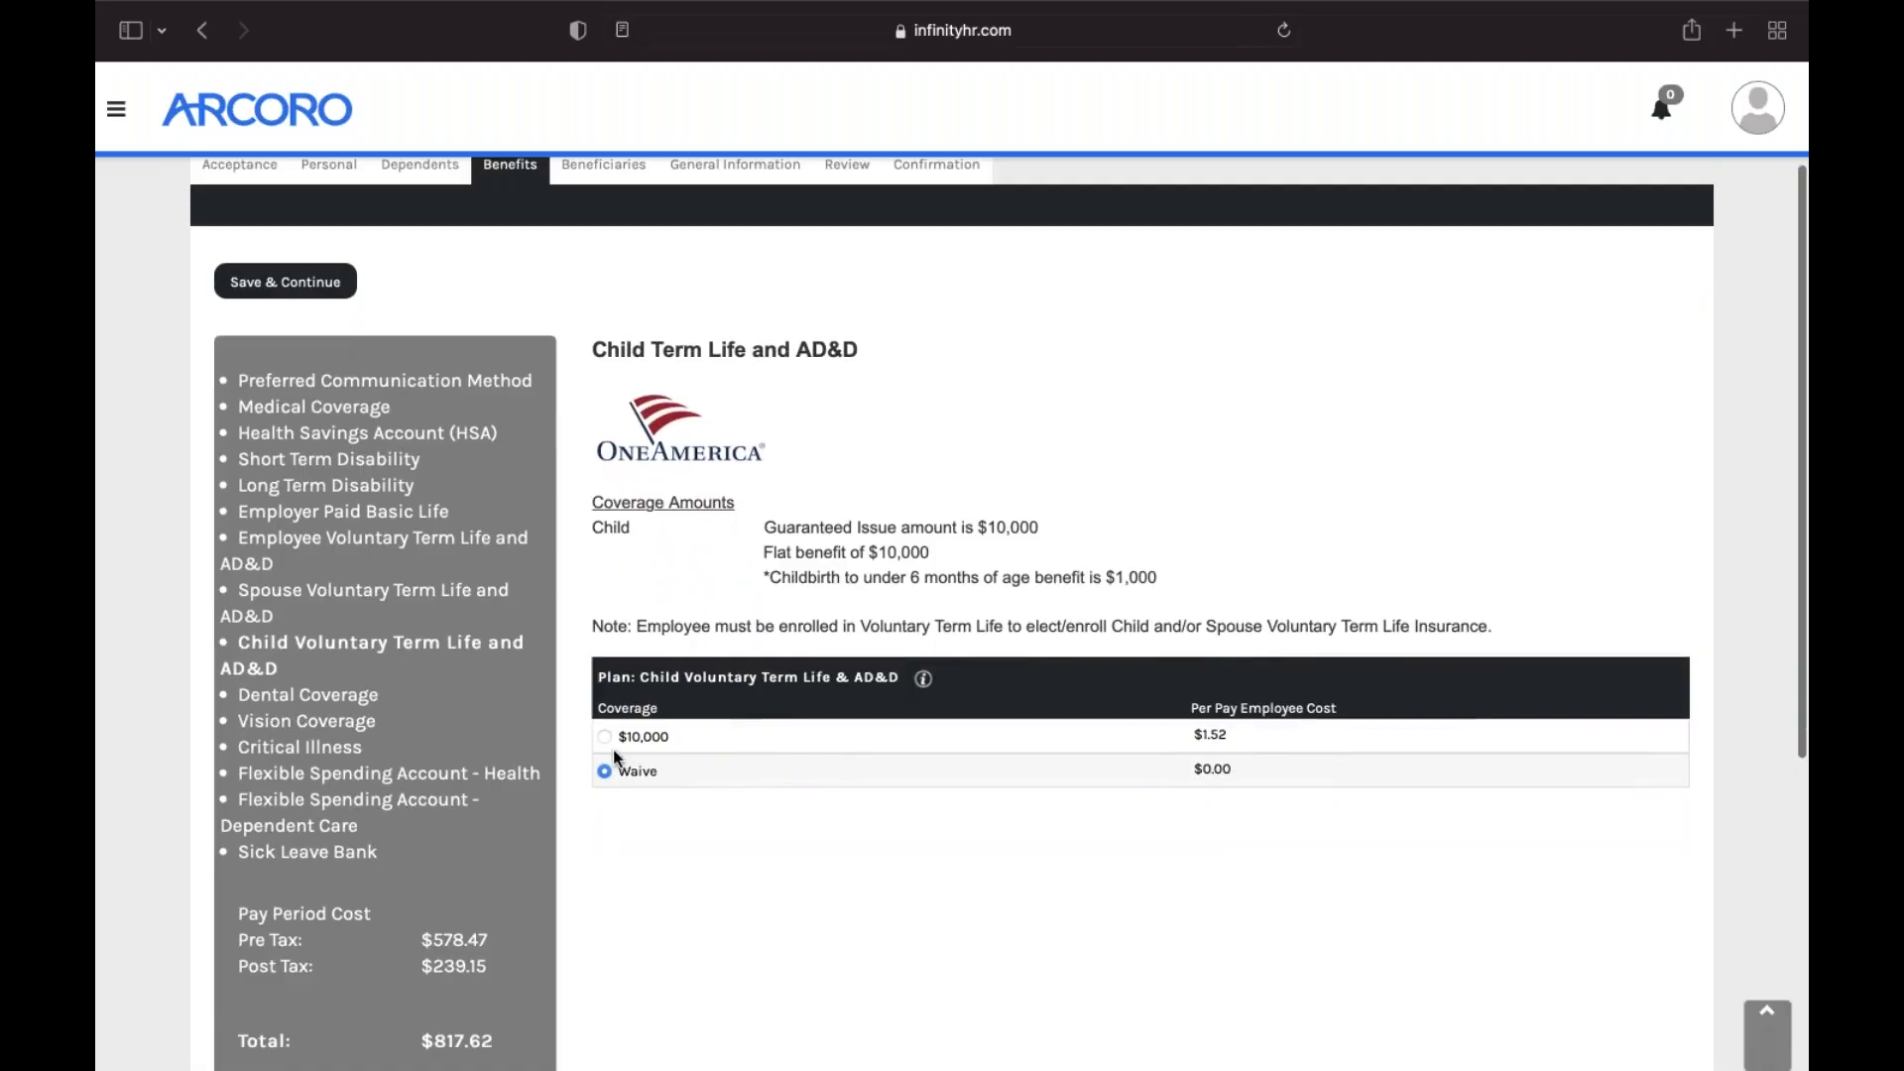
Try $10,000 of Child Voluntary Term Life and AD&D, switch the election back to Waive and continue to Dental Coverage.
left_click(604, 738)
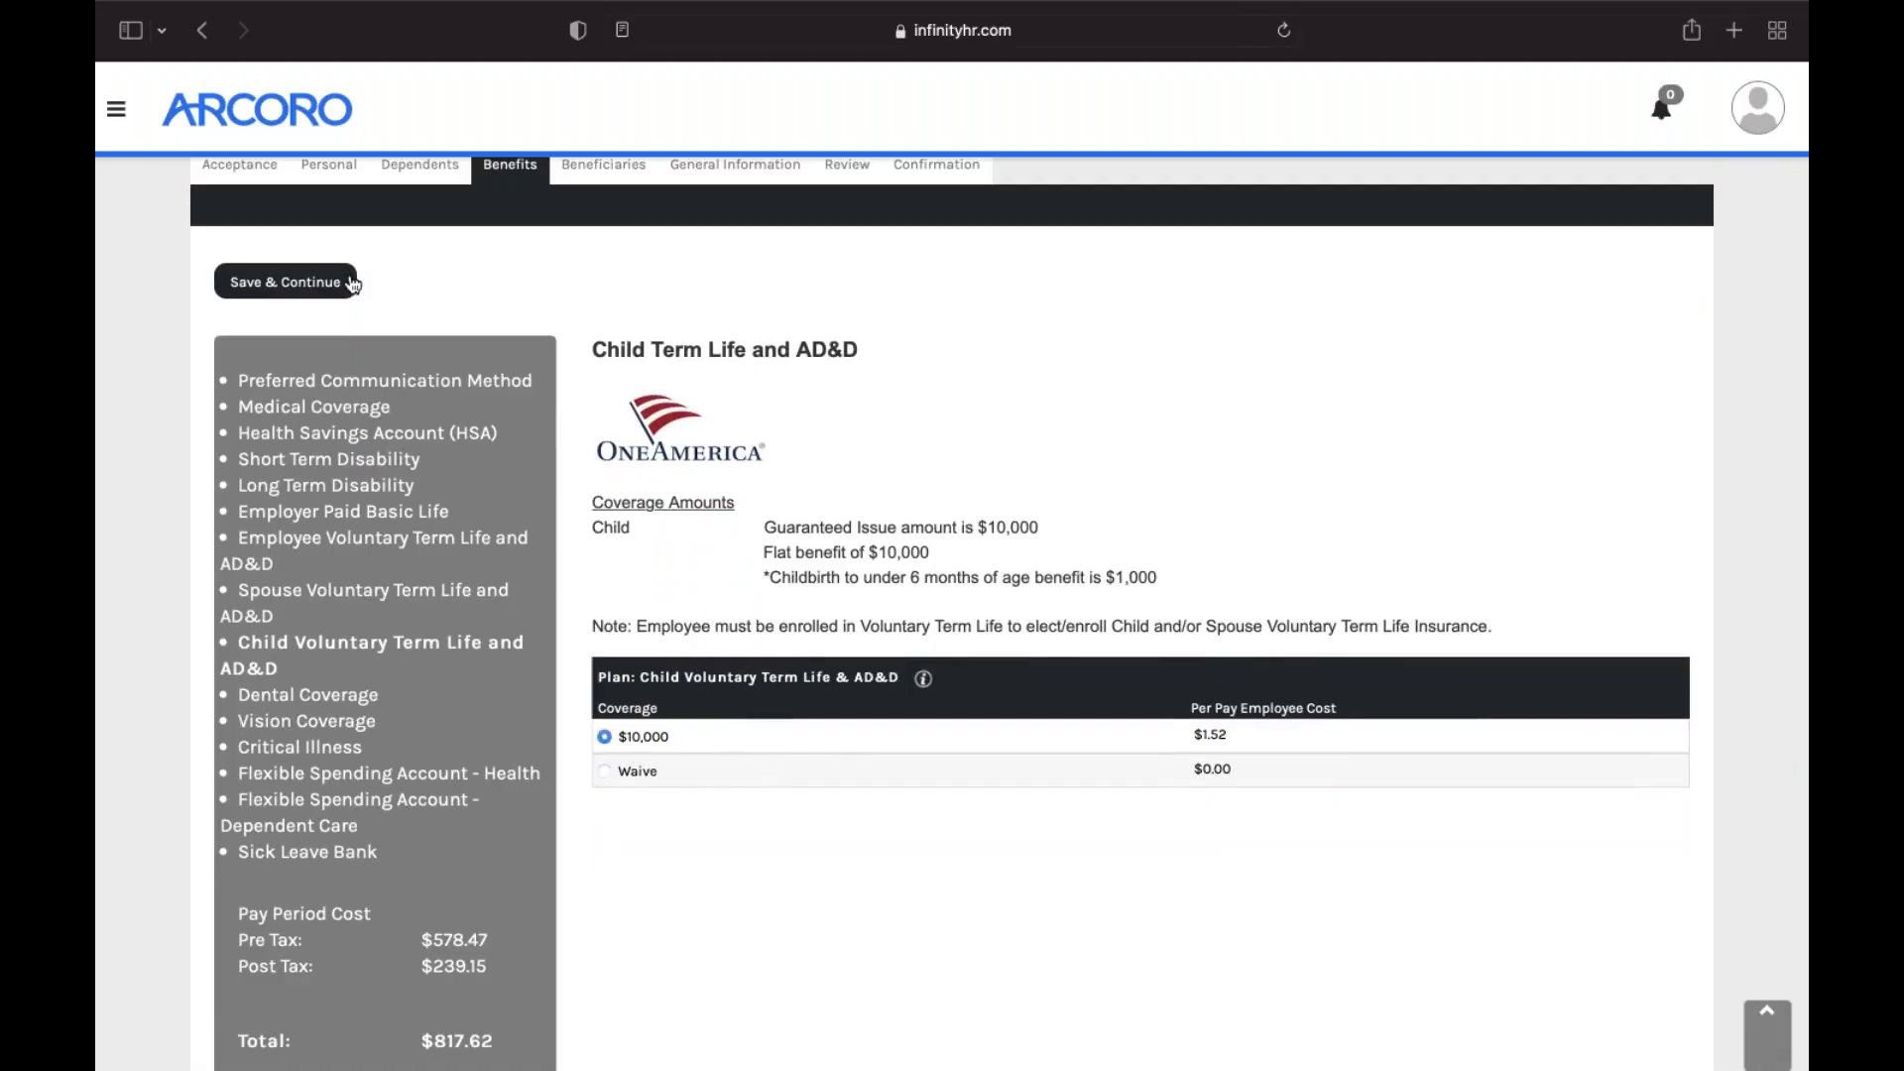
left_click(607, 773)
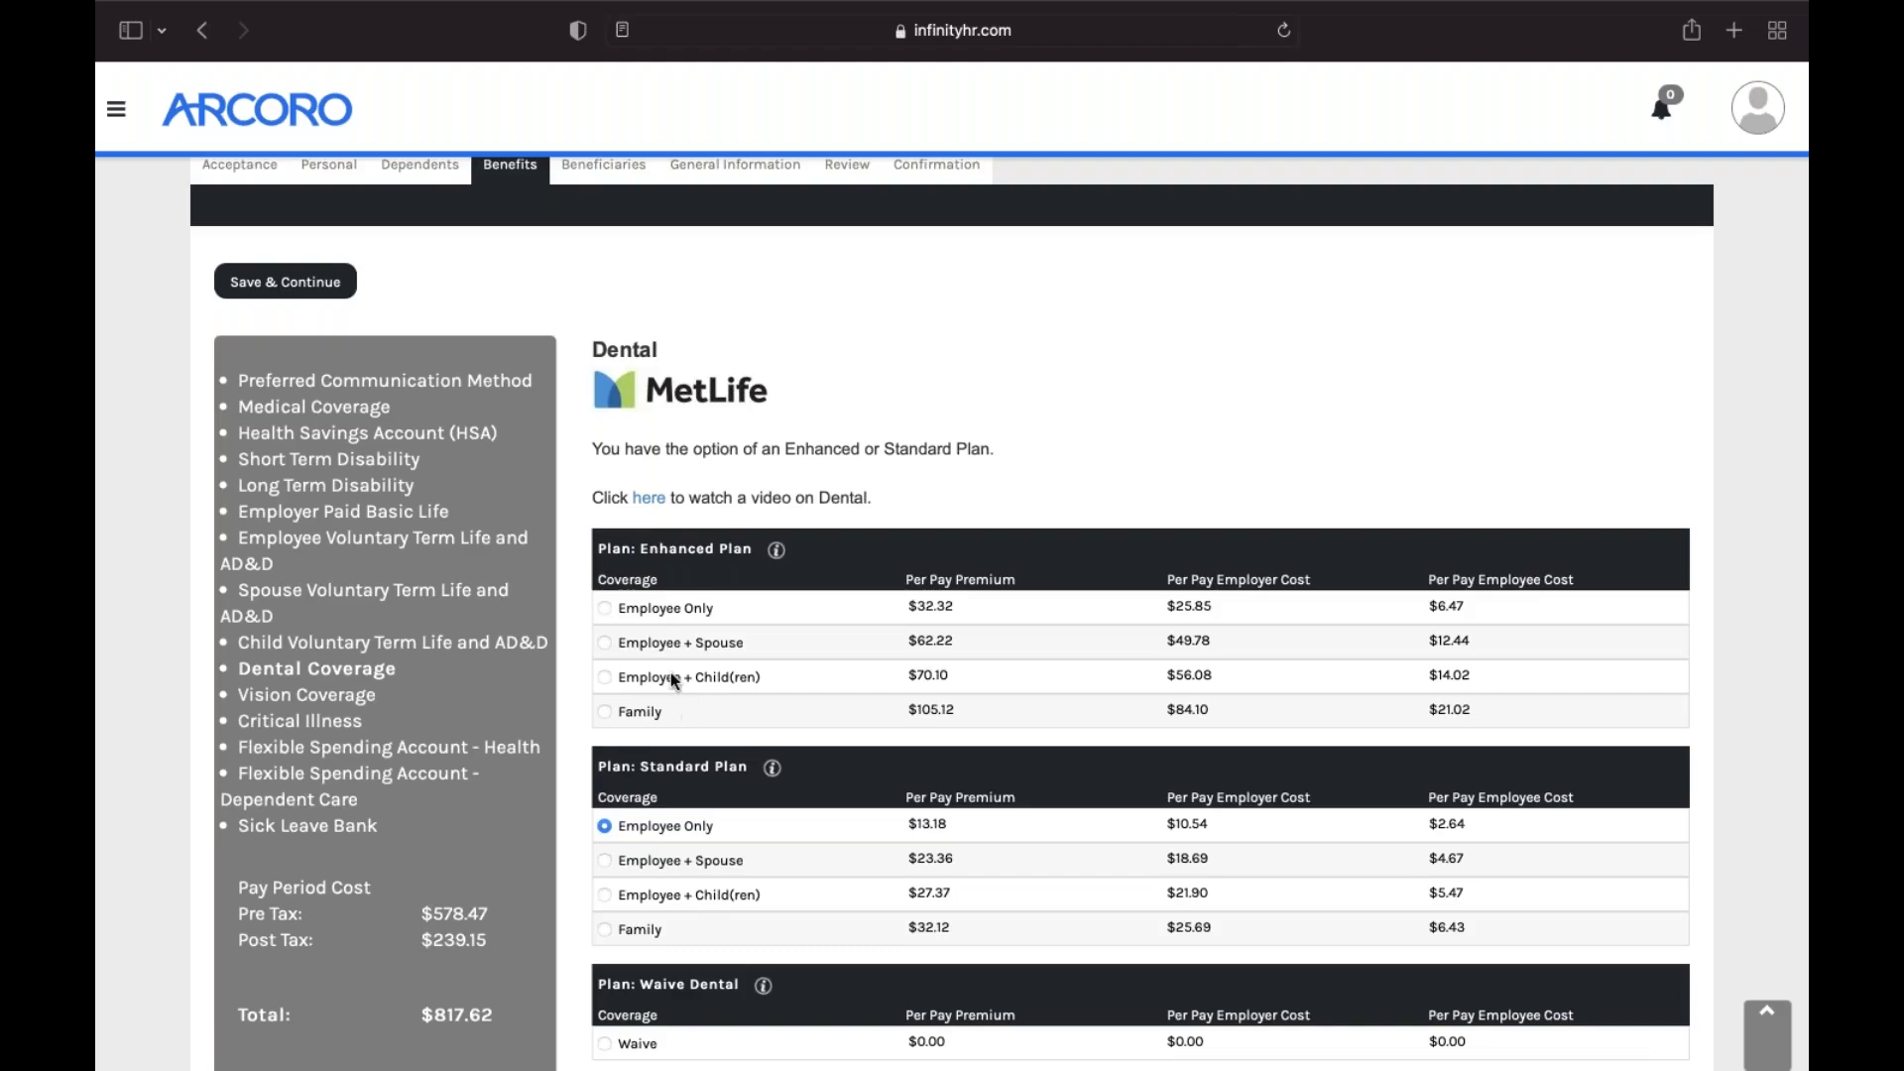
Try Enhanced Plan dental coverage for Employee + Child(ren) with the son and daughter covered, then return to Standard Plan Employee Only.
left_click(605, 610)
scroll(613, 644, "down", 3)
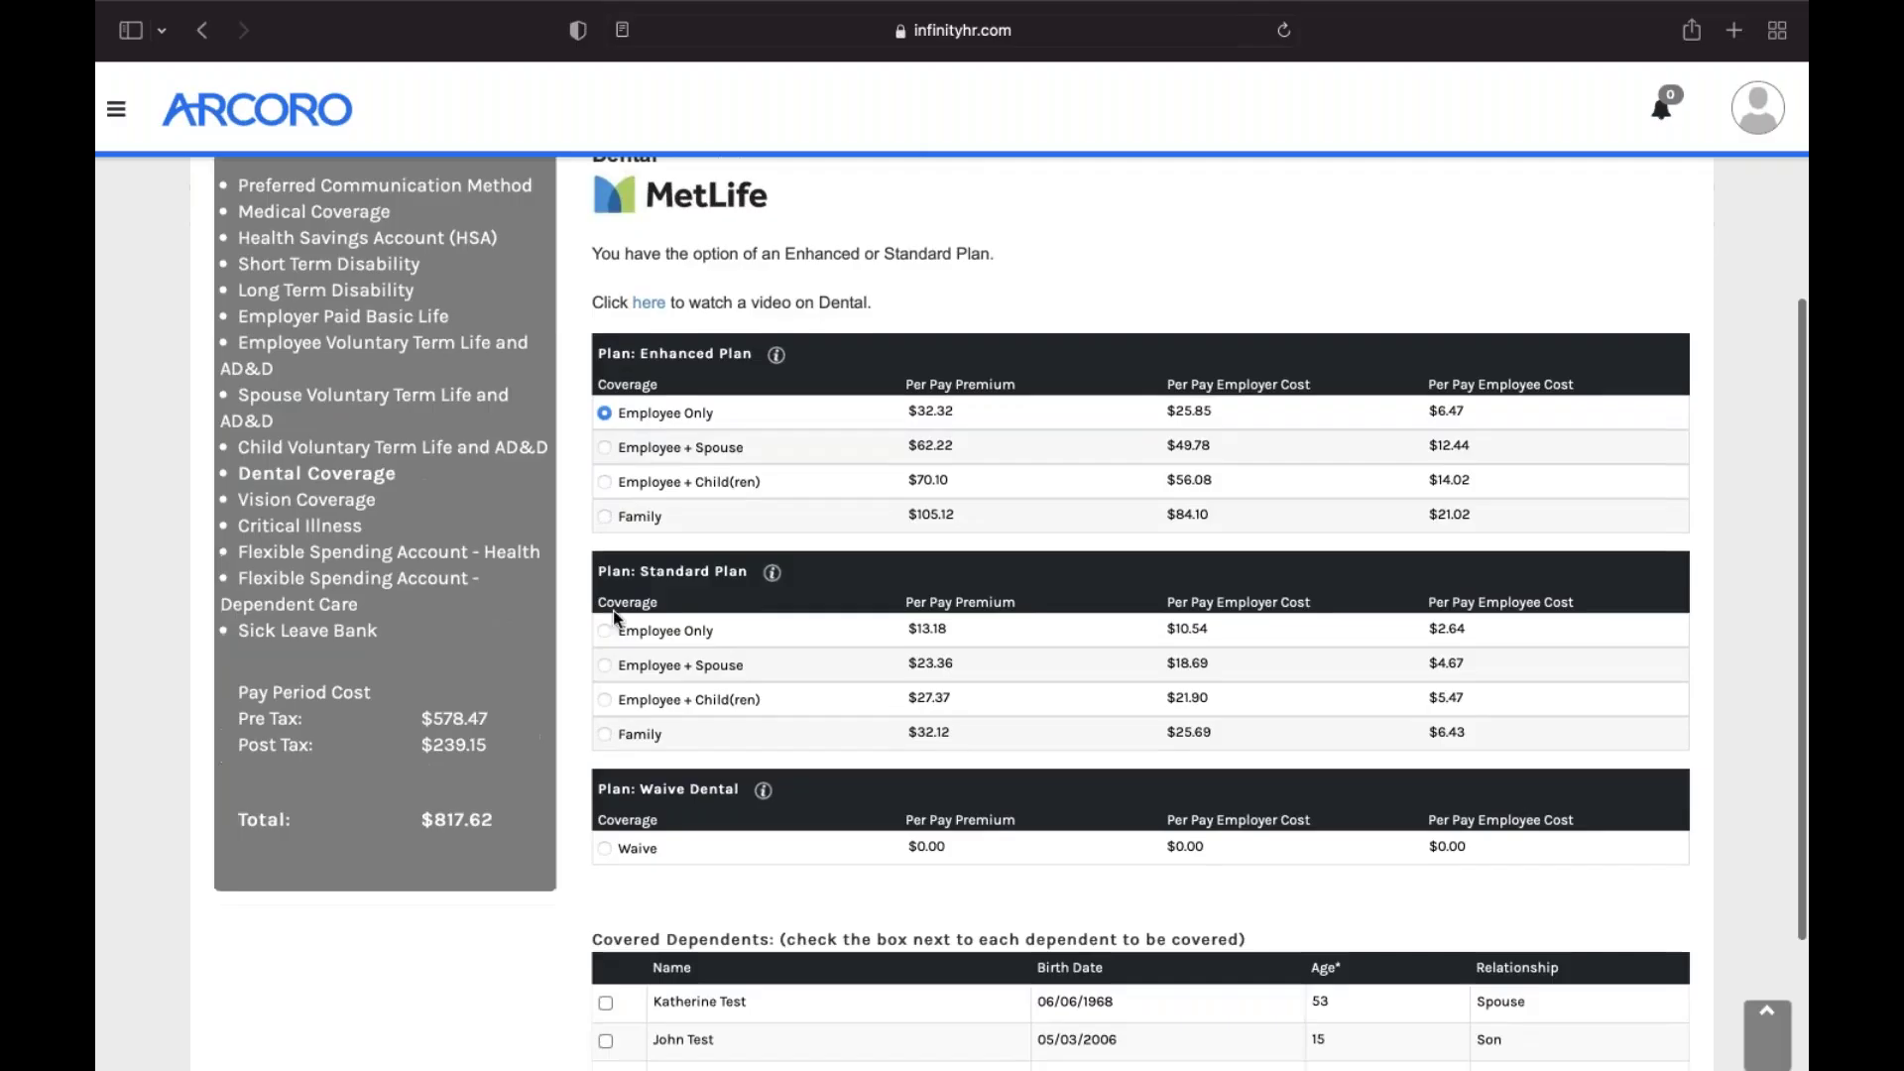
left_click(605, 482)
scroll(694, 557, "down", 3)
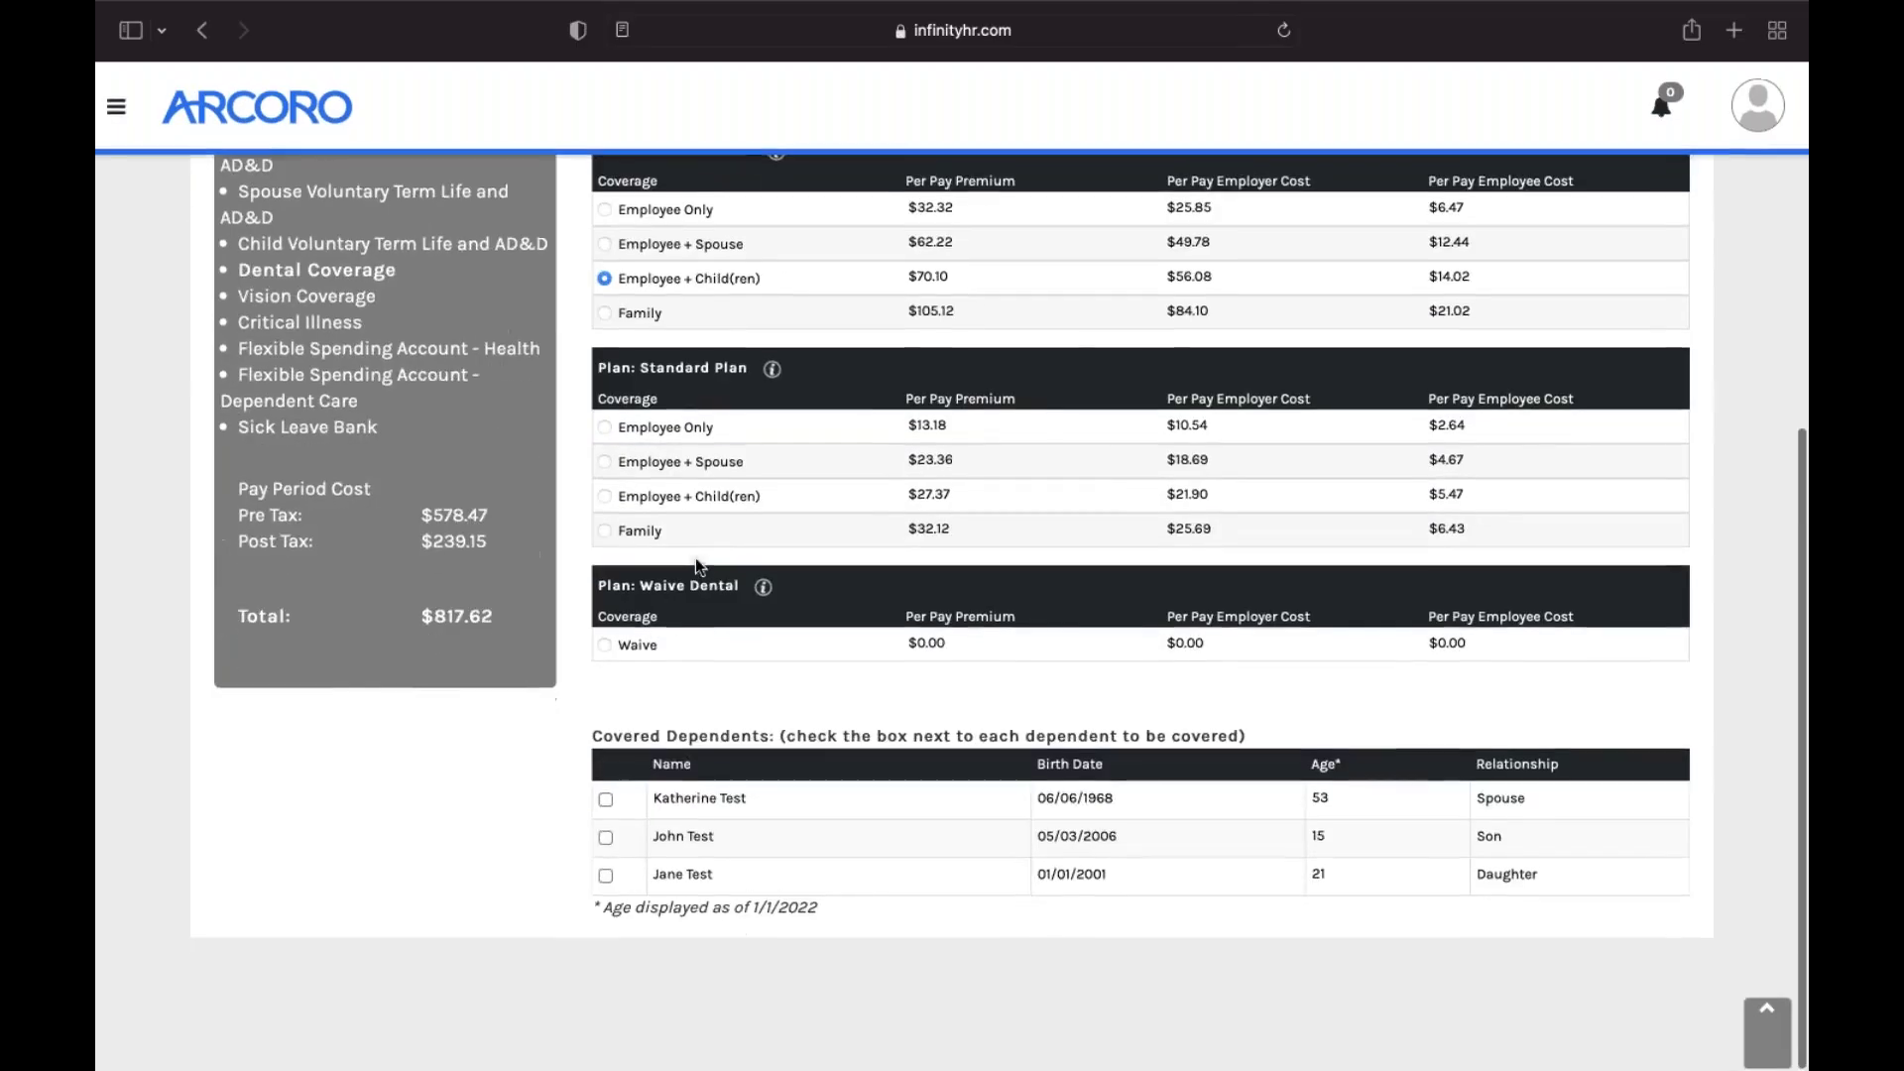
scroll(694, 557, "up", 2)
scroll(695, 557, "down", 2)
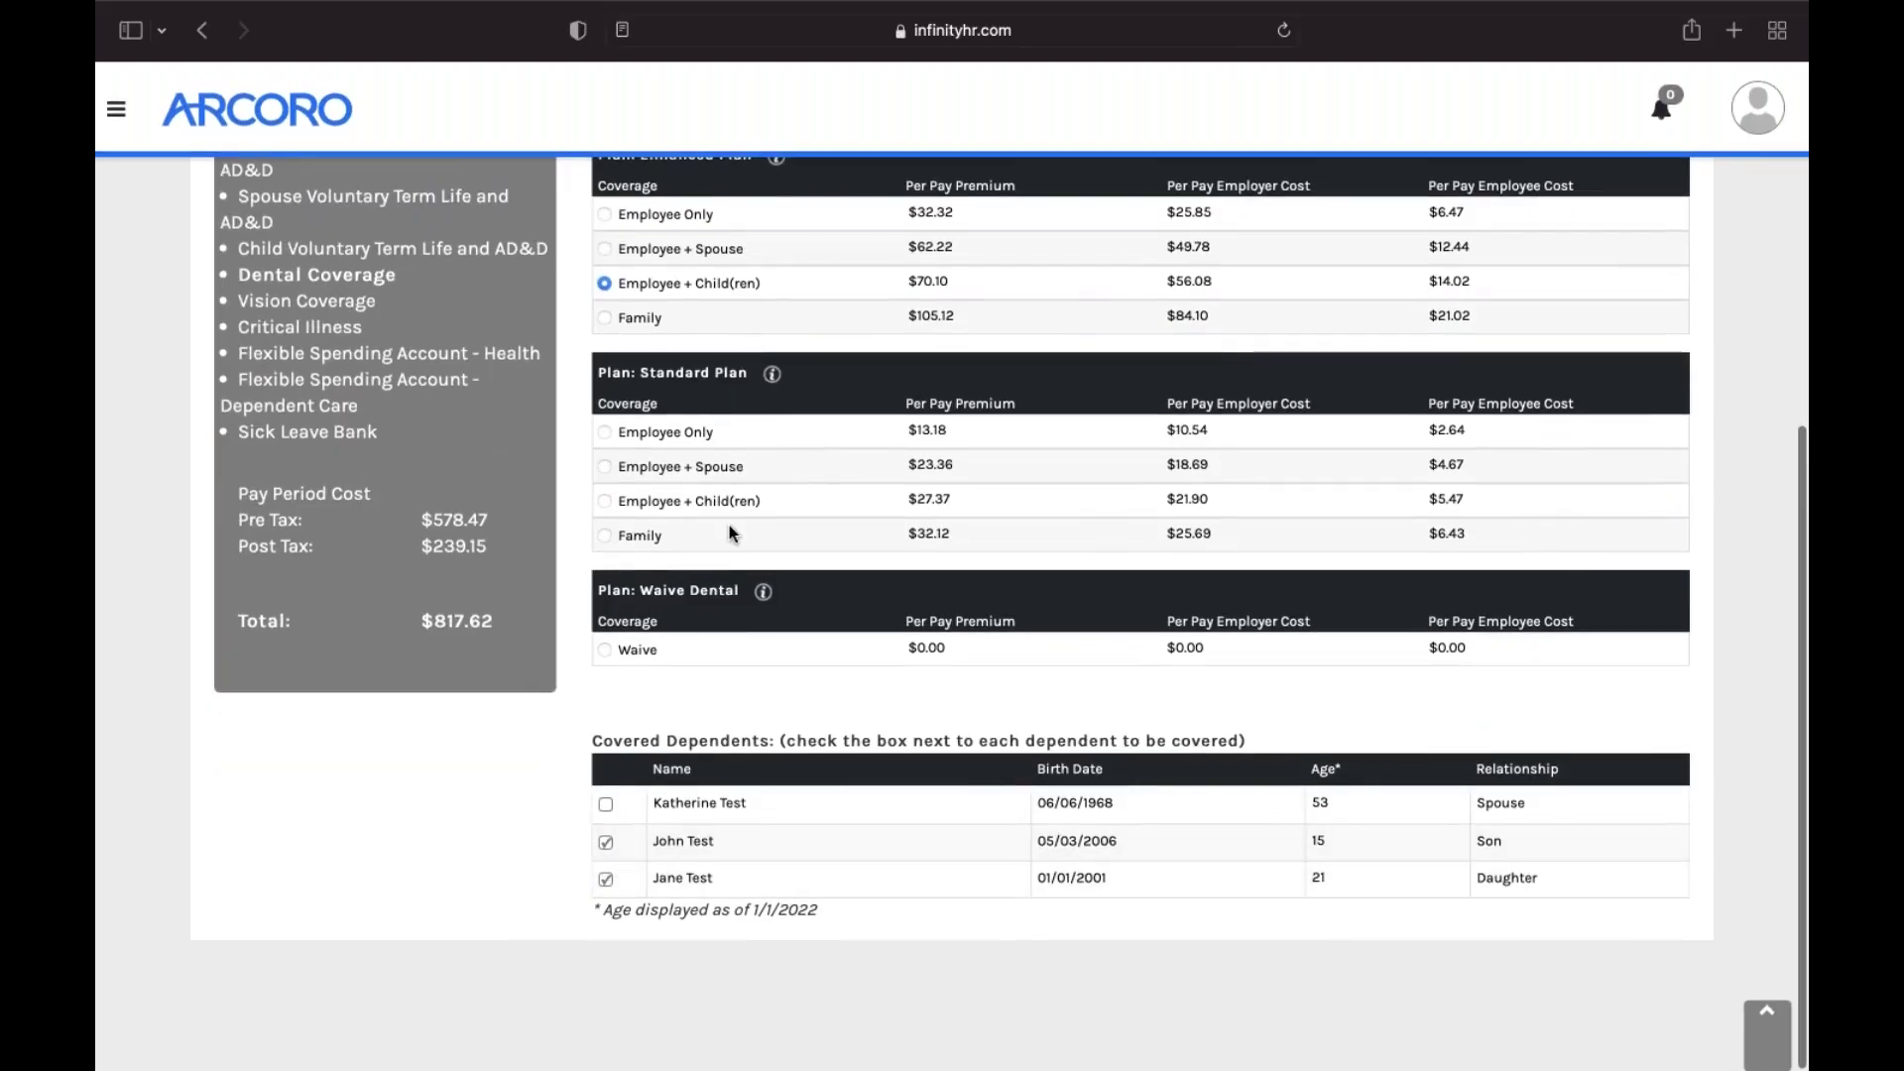
scroll(729, 528, "up", 2)
left_click(605, 581)
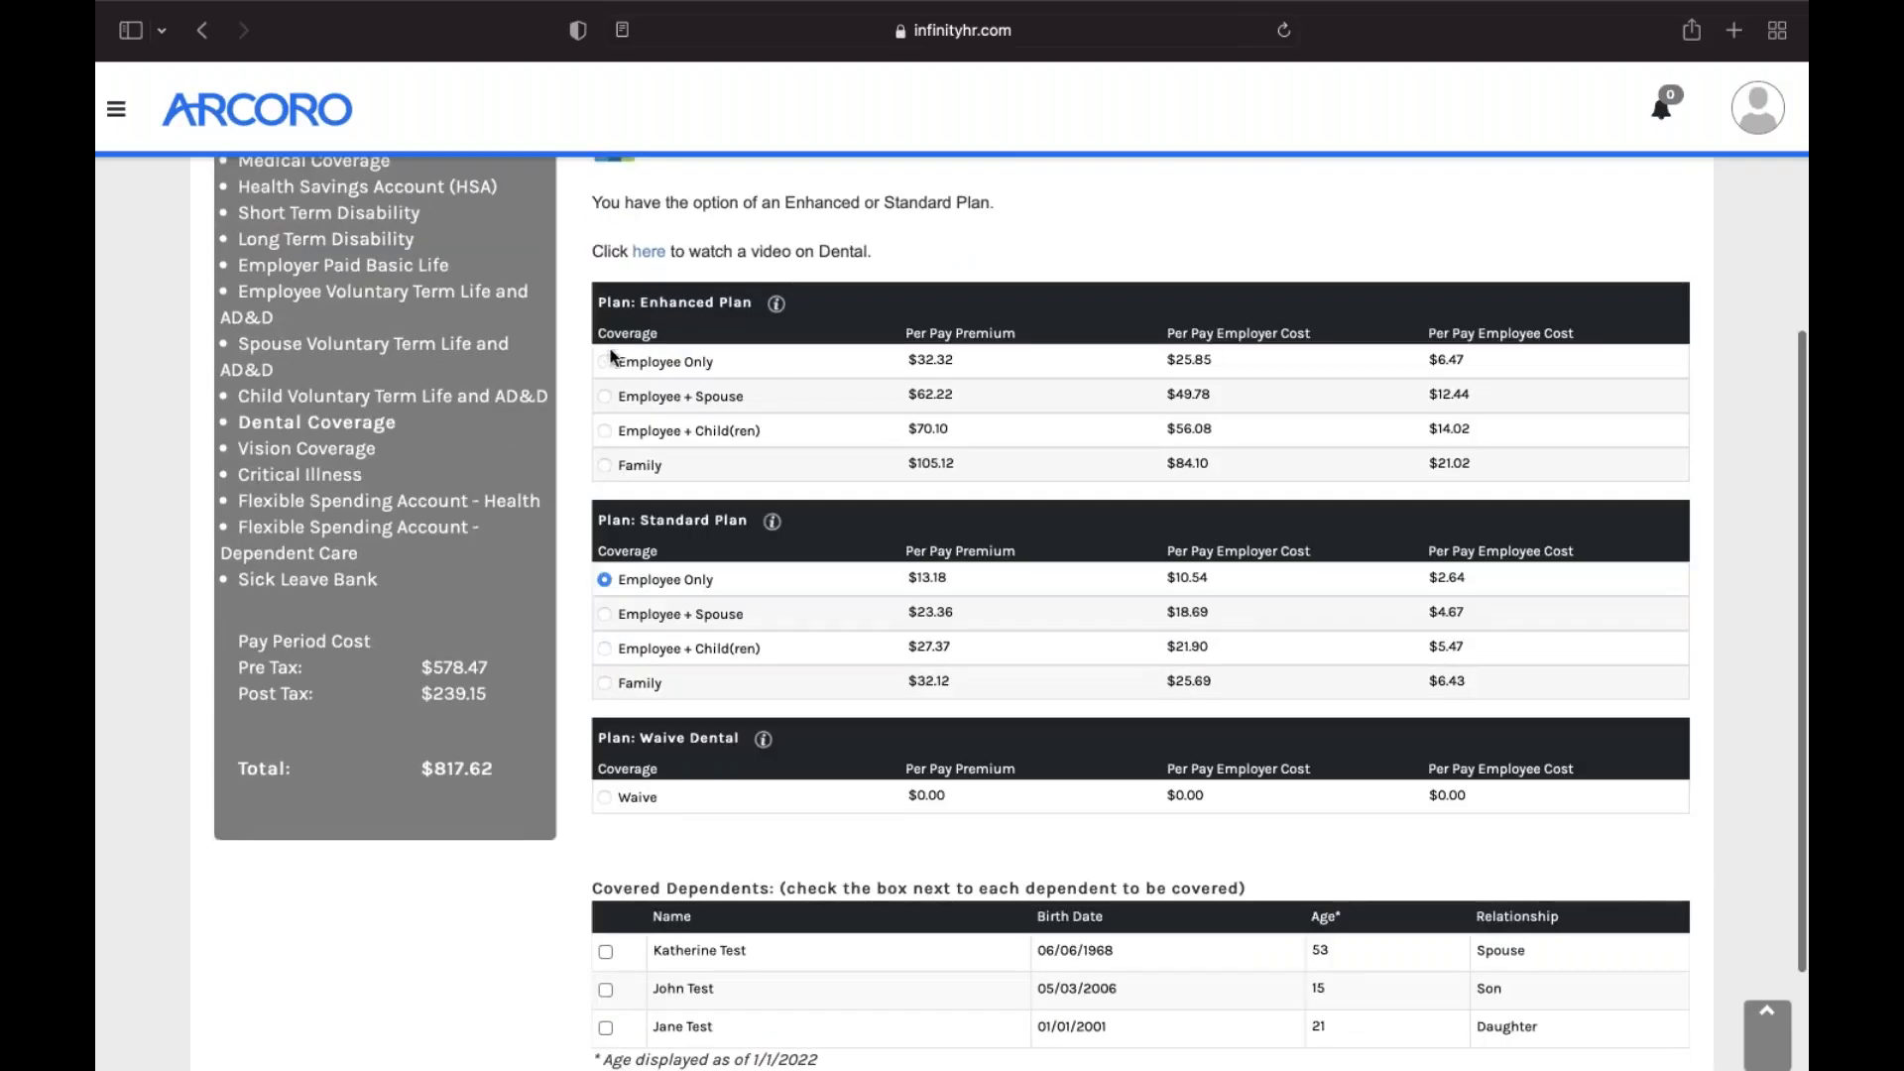
Elect Employee Only under the Enhanced dental plan with no dependents covered and save the dental election.
left_click(604, 361)
scroll(821, 430, "down", 2)
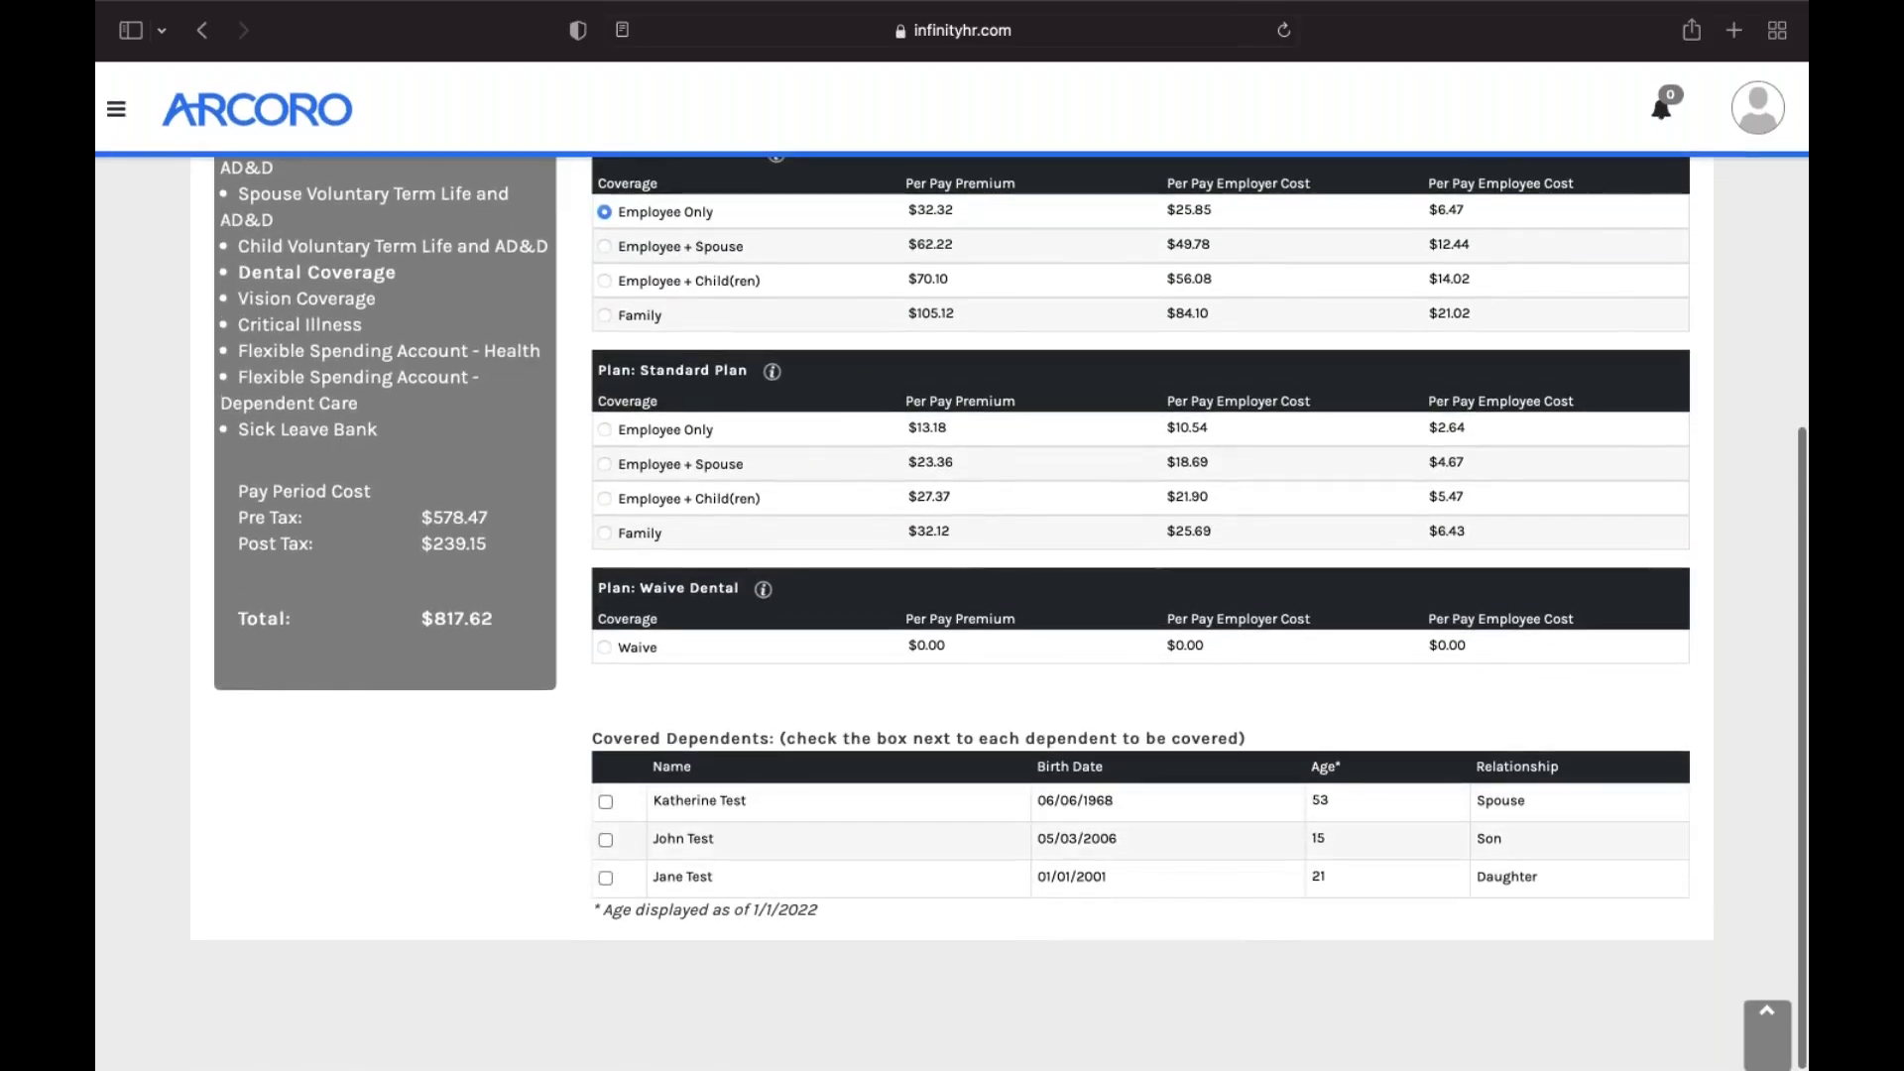
scroll(339, 513, "up", 6)
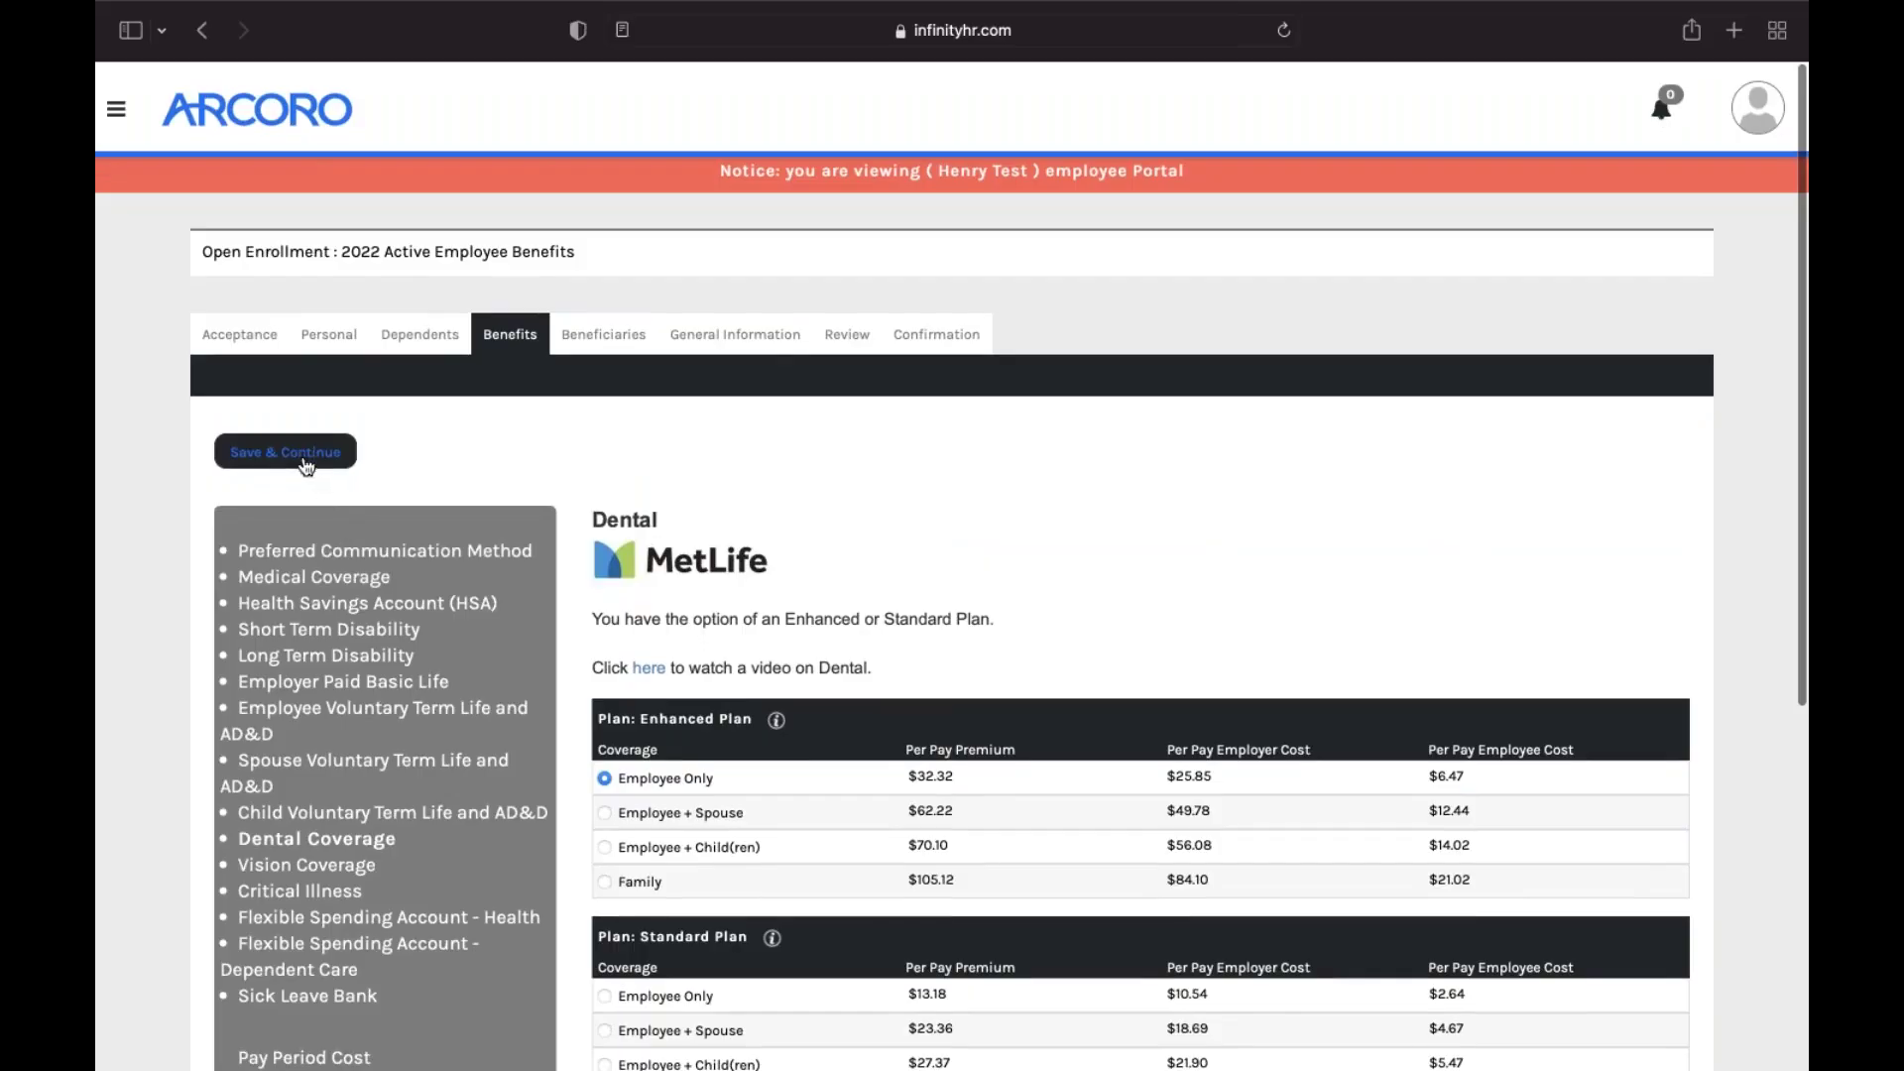
left_click(304, 457)
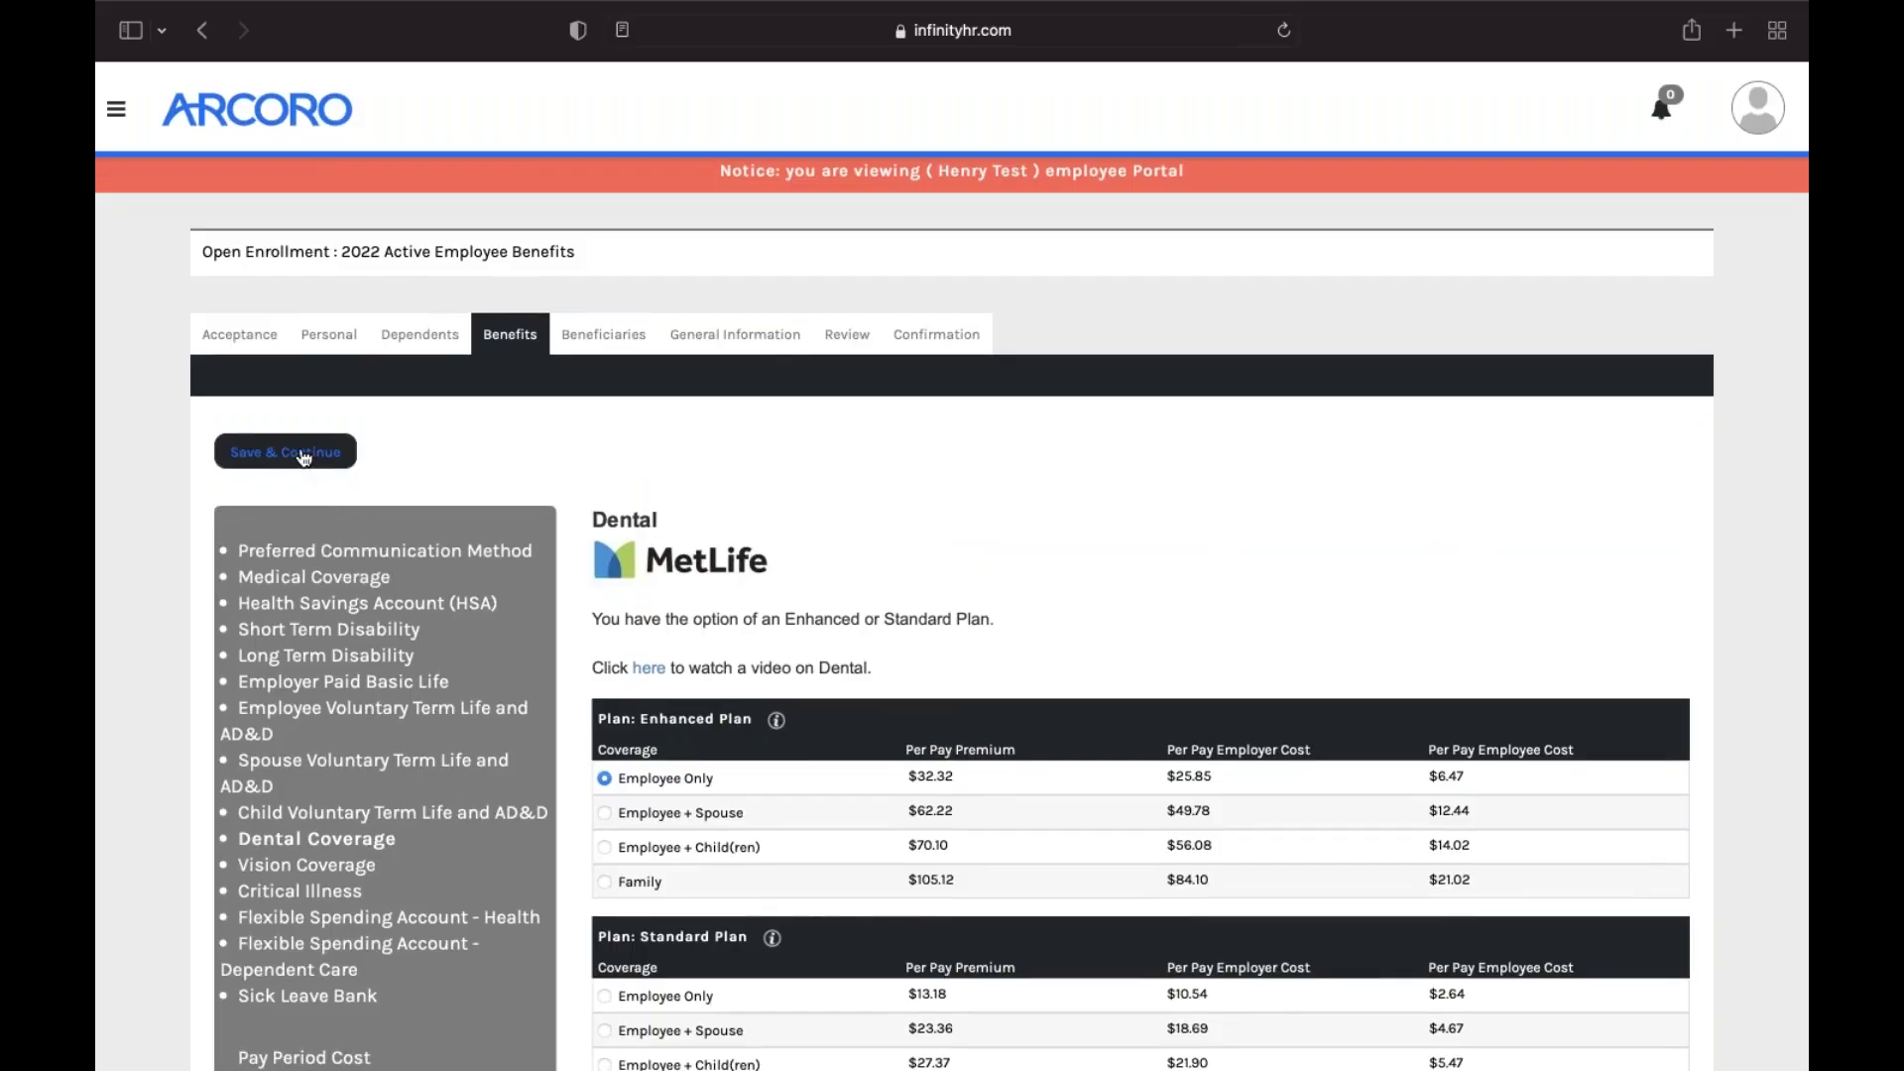
Review the Vision plan options, keep Employee Only under the Enhanced Option and open the Critical Illness section.
scroll(1010, 561, "down", 2)
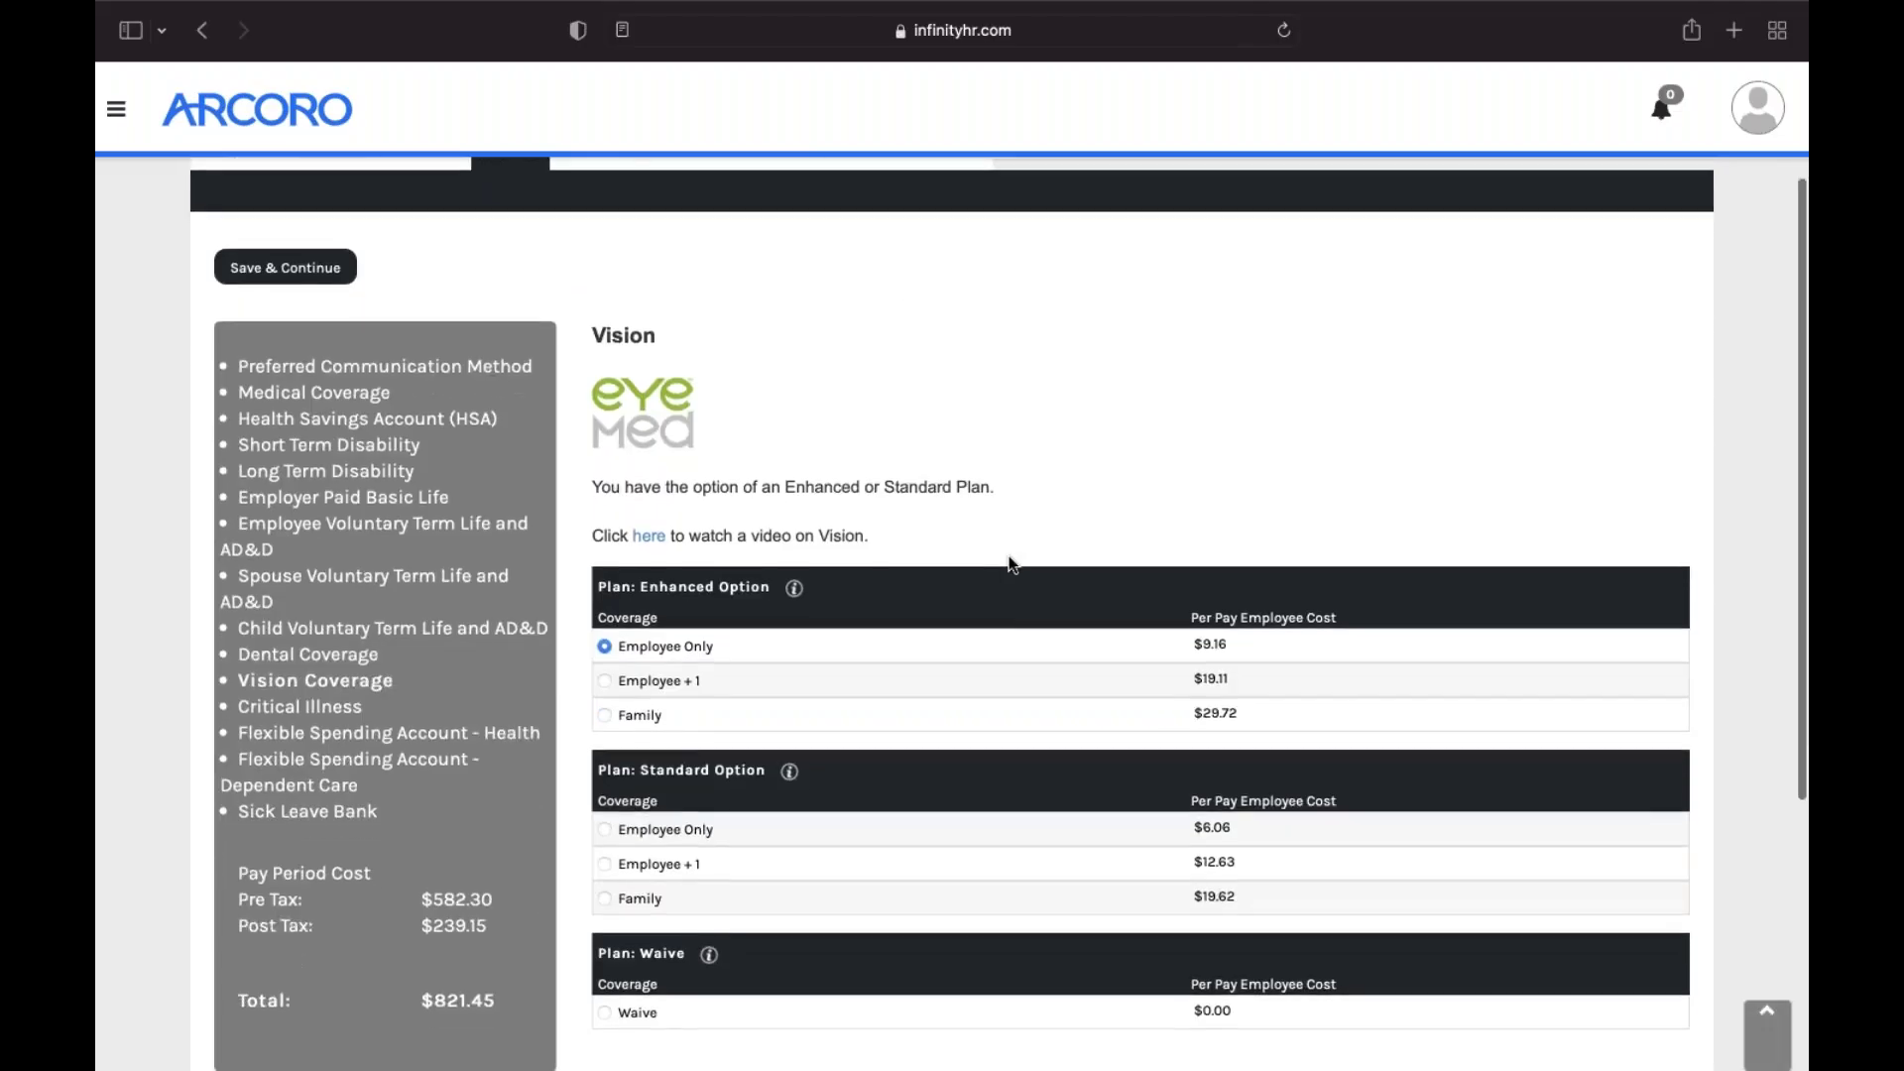
scroll(1007, 561, "down", 2)
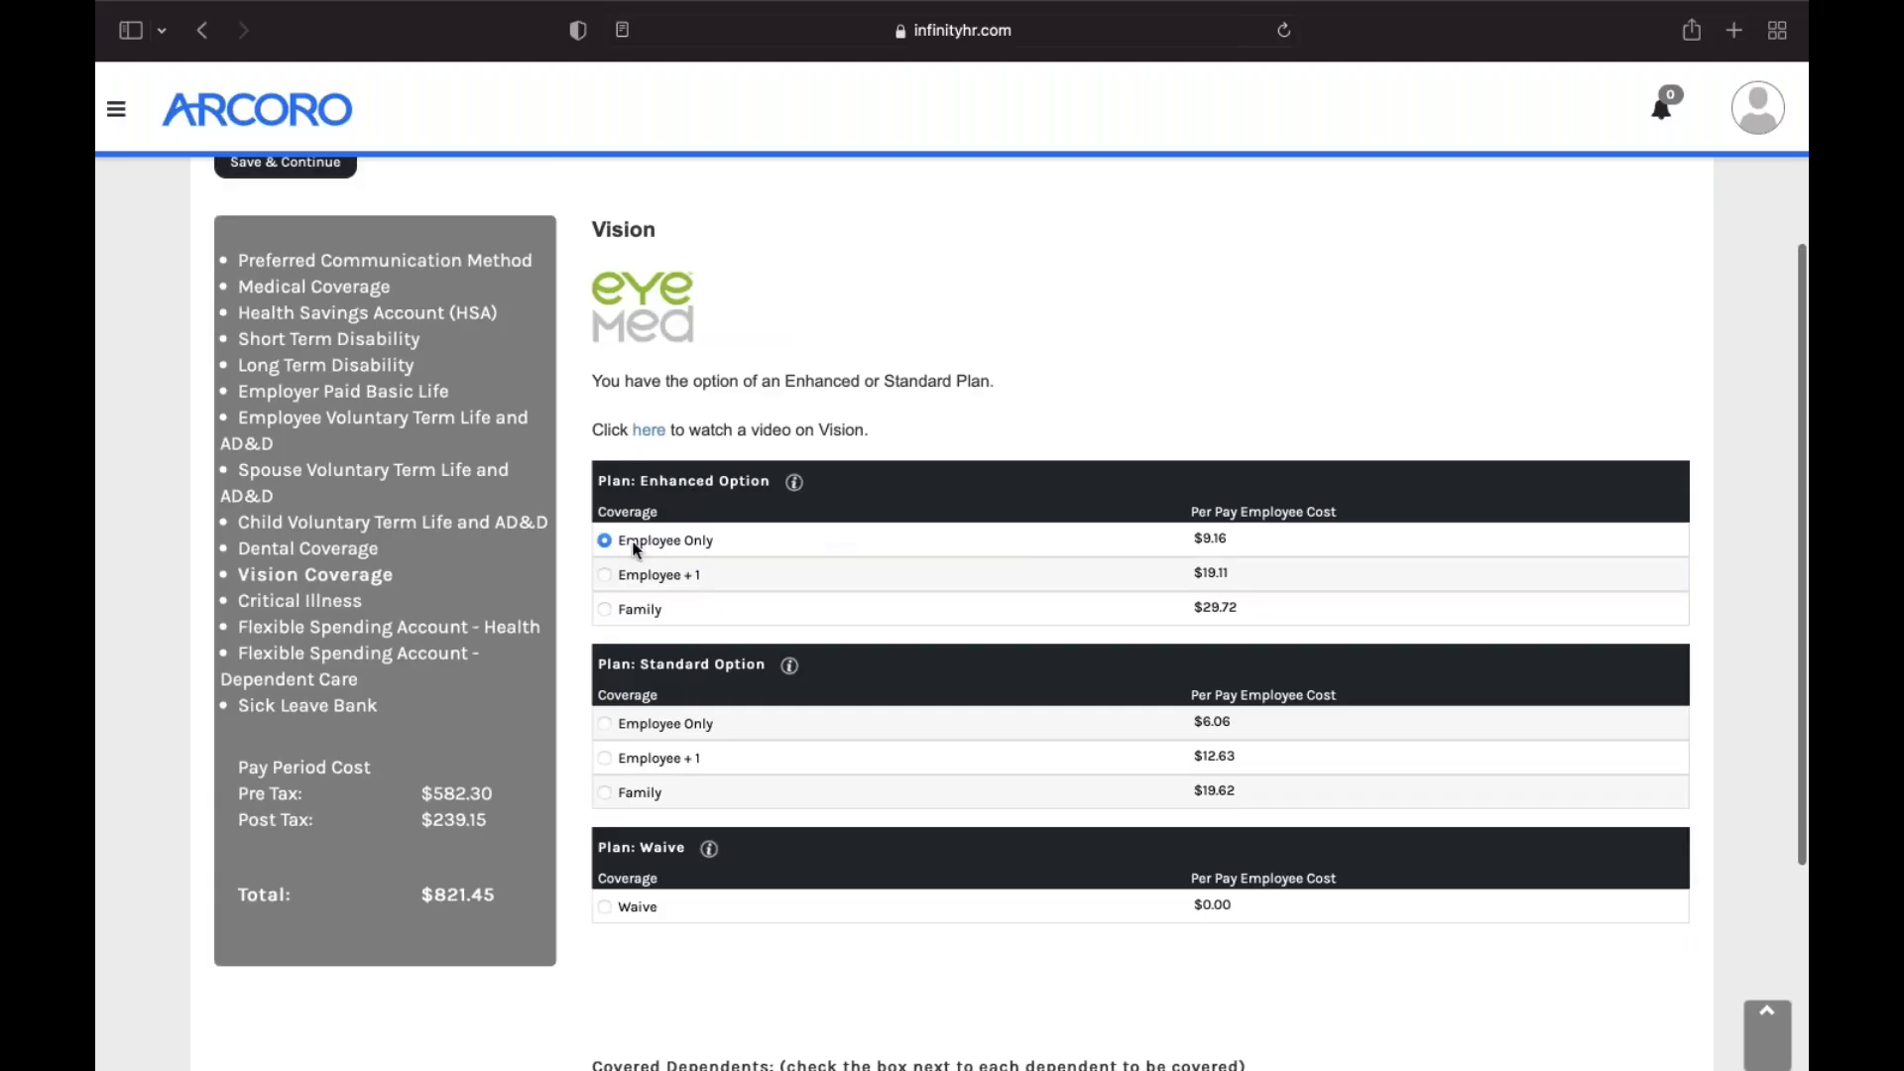
scroll(728, 496, "up", 3)
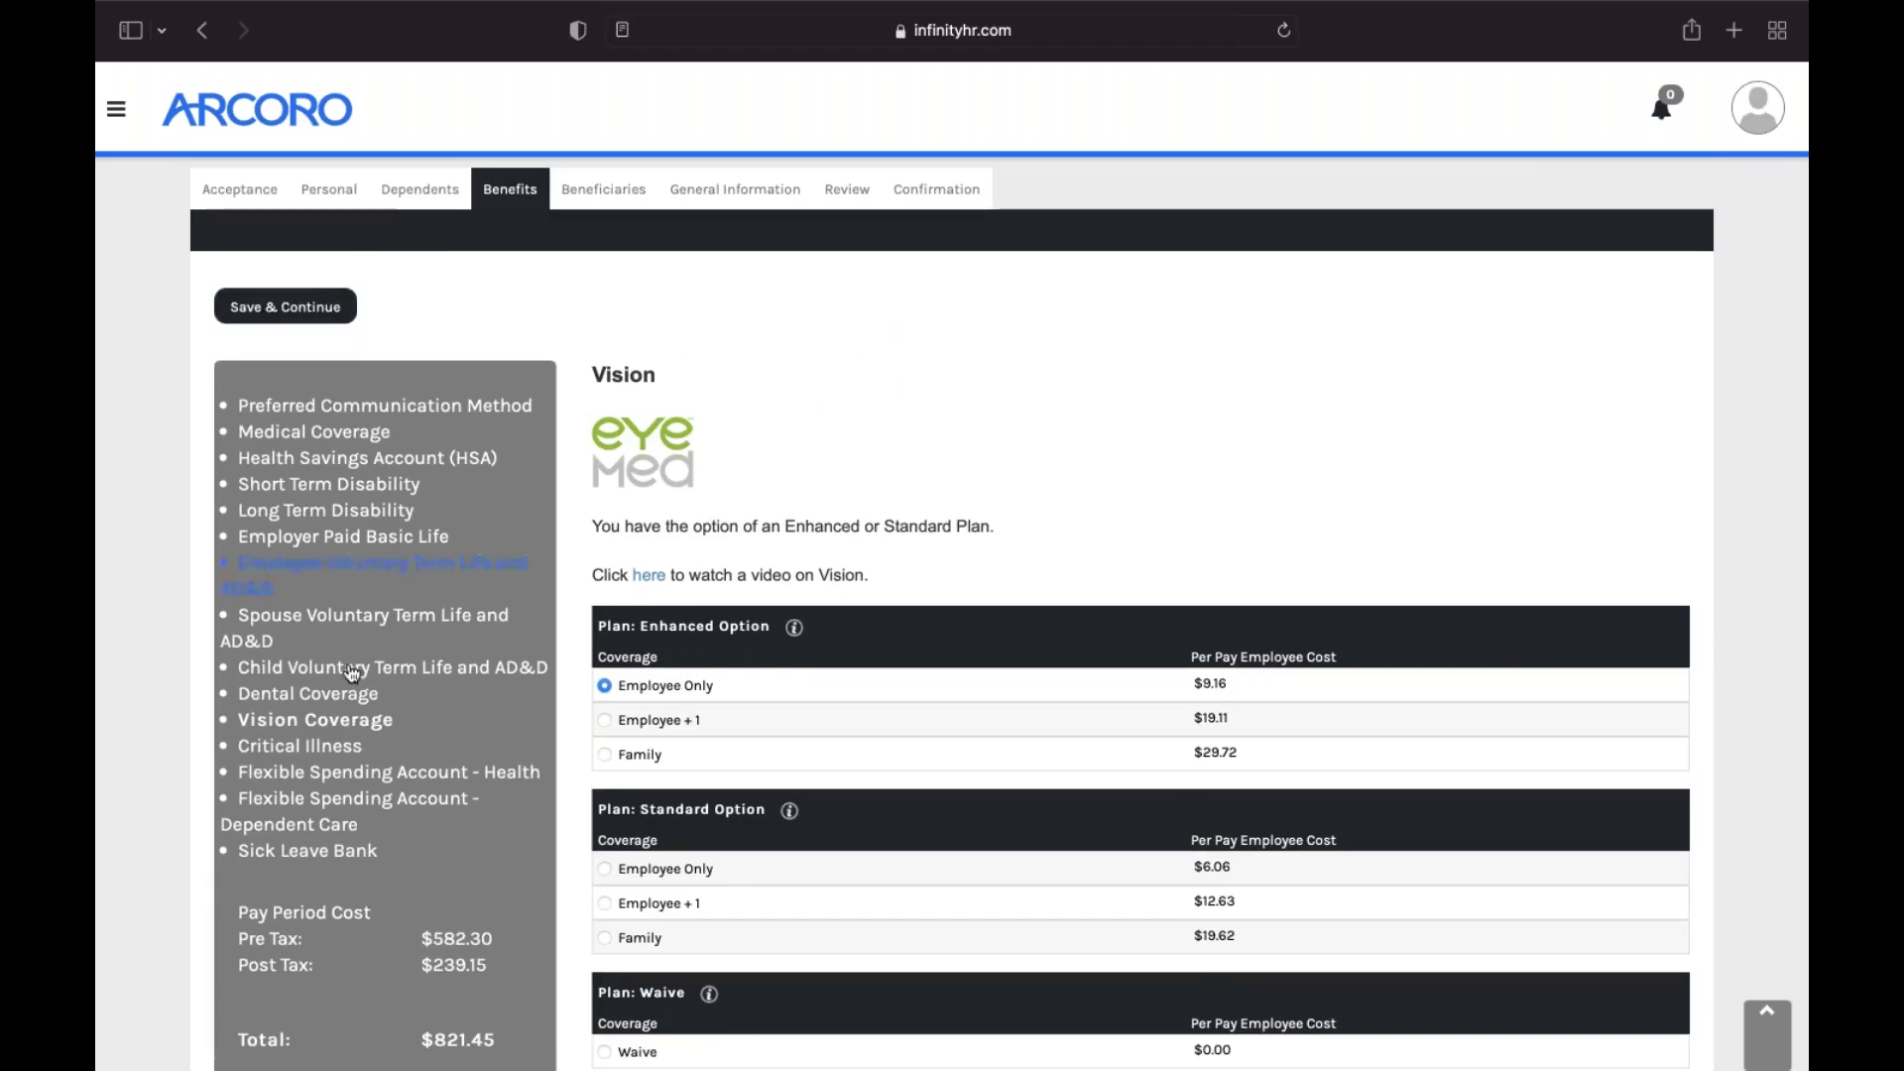
left_click(304, 750)
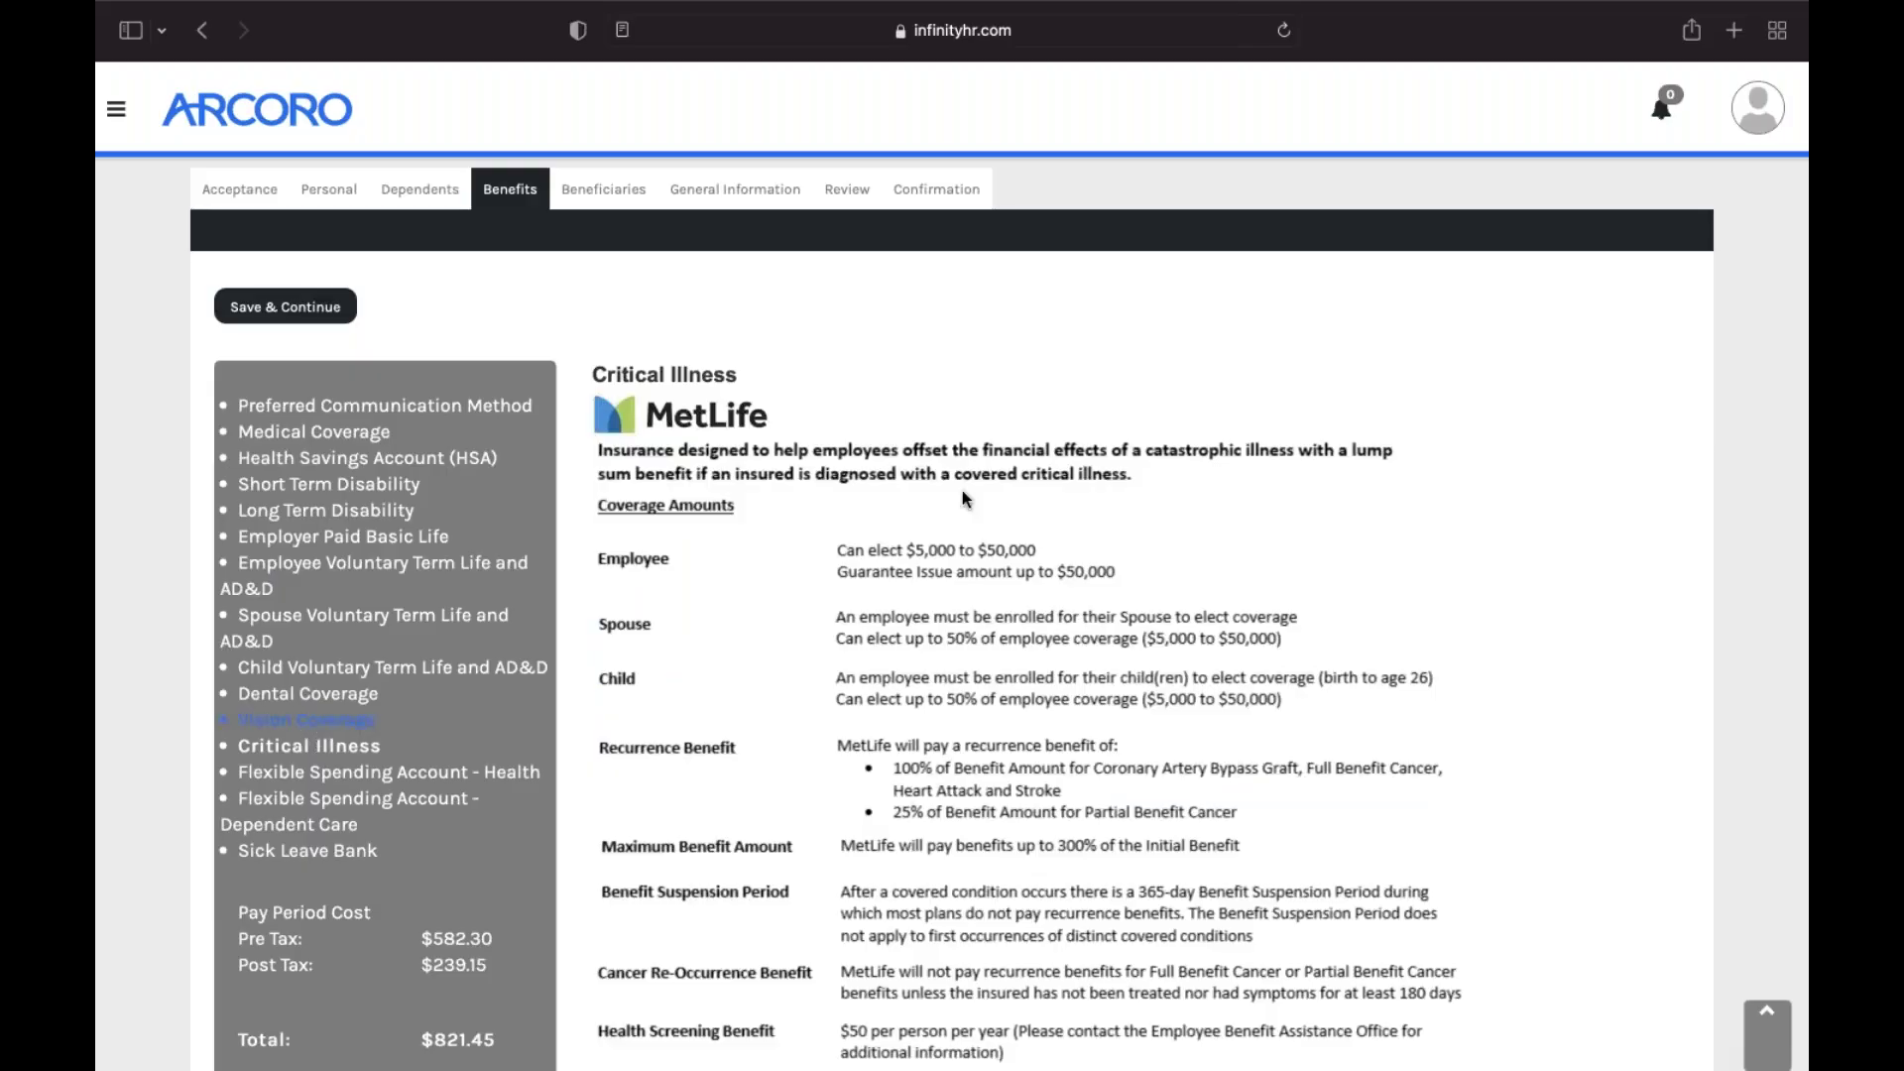
Examine the Critical Illness coverage rules and compare the rates of the Employee Only, Employee + Child(ren) and Employee + Spouse plans.
scroll(990, 473, "down", 3)
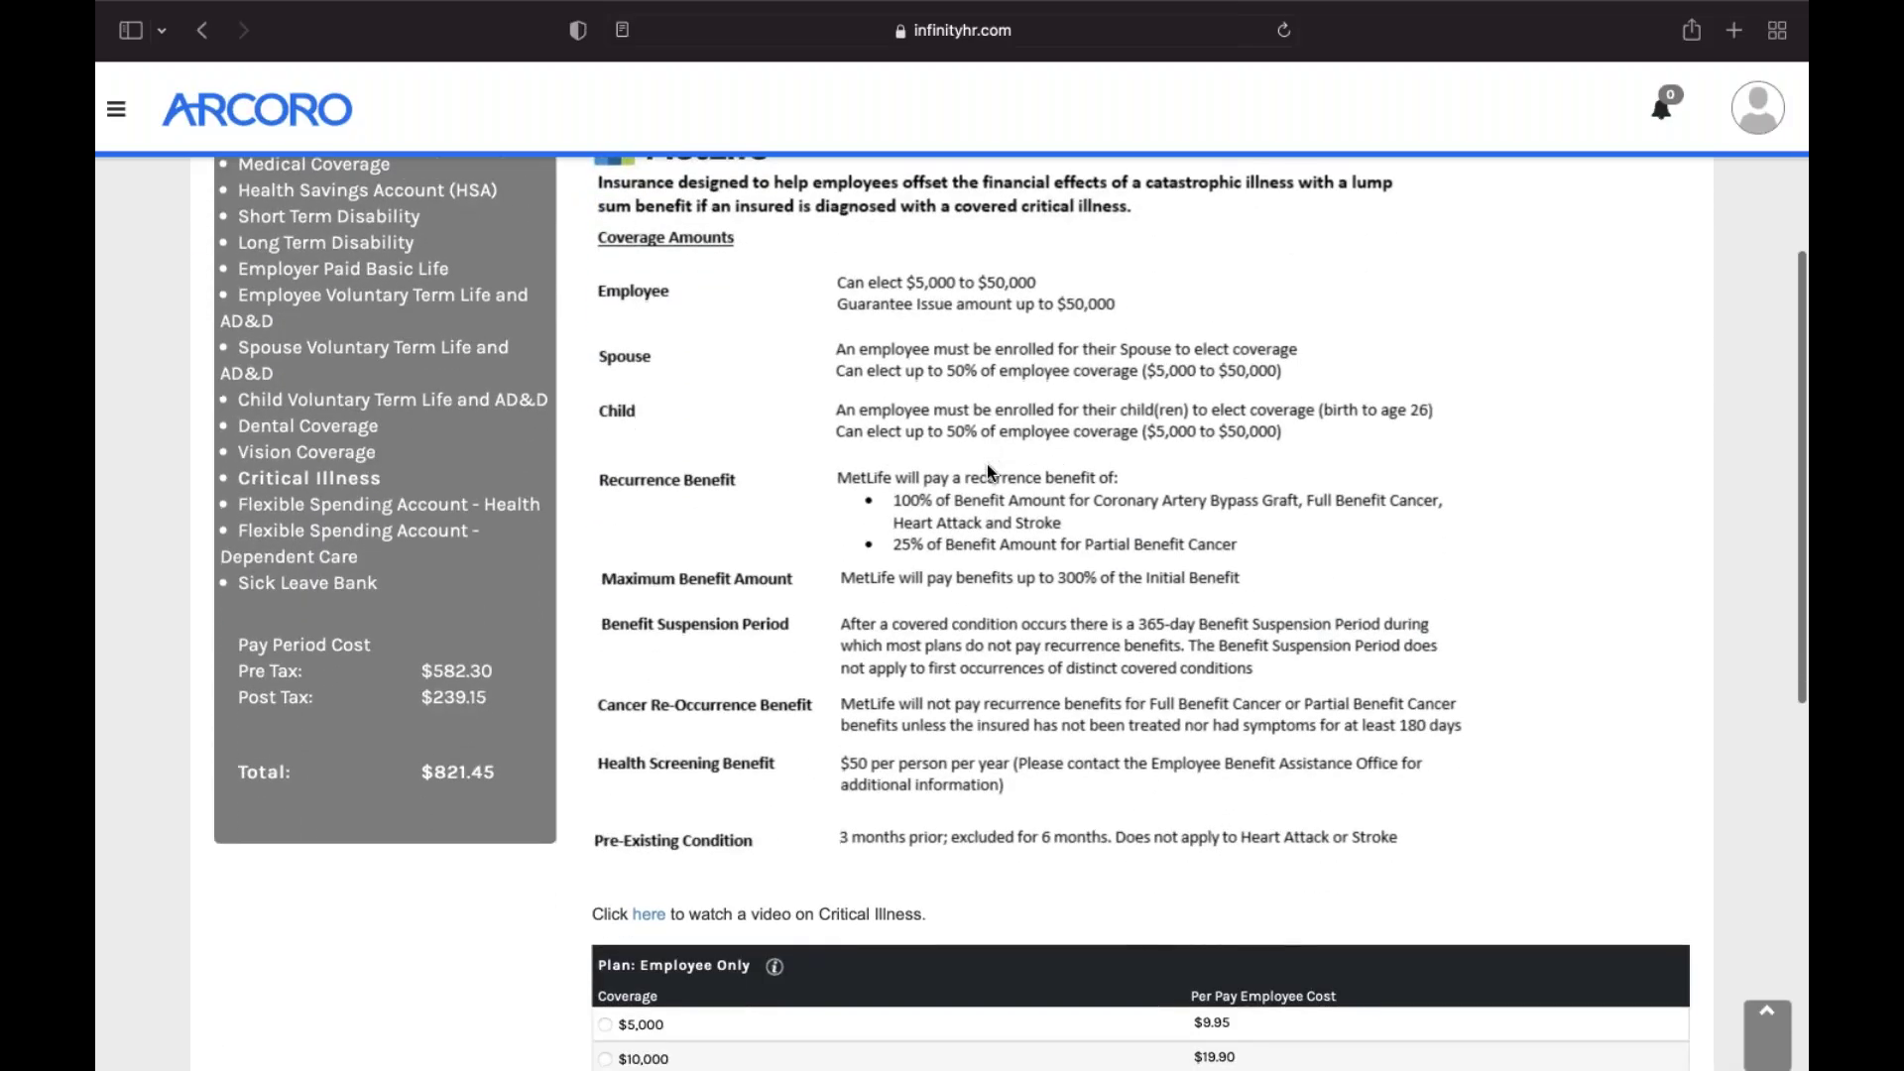
scroll(991, 473, "down", 5)
scroll(991, 473, "down", 5)
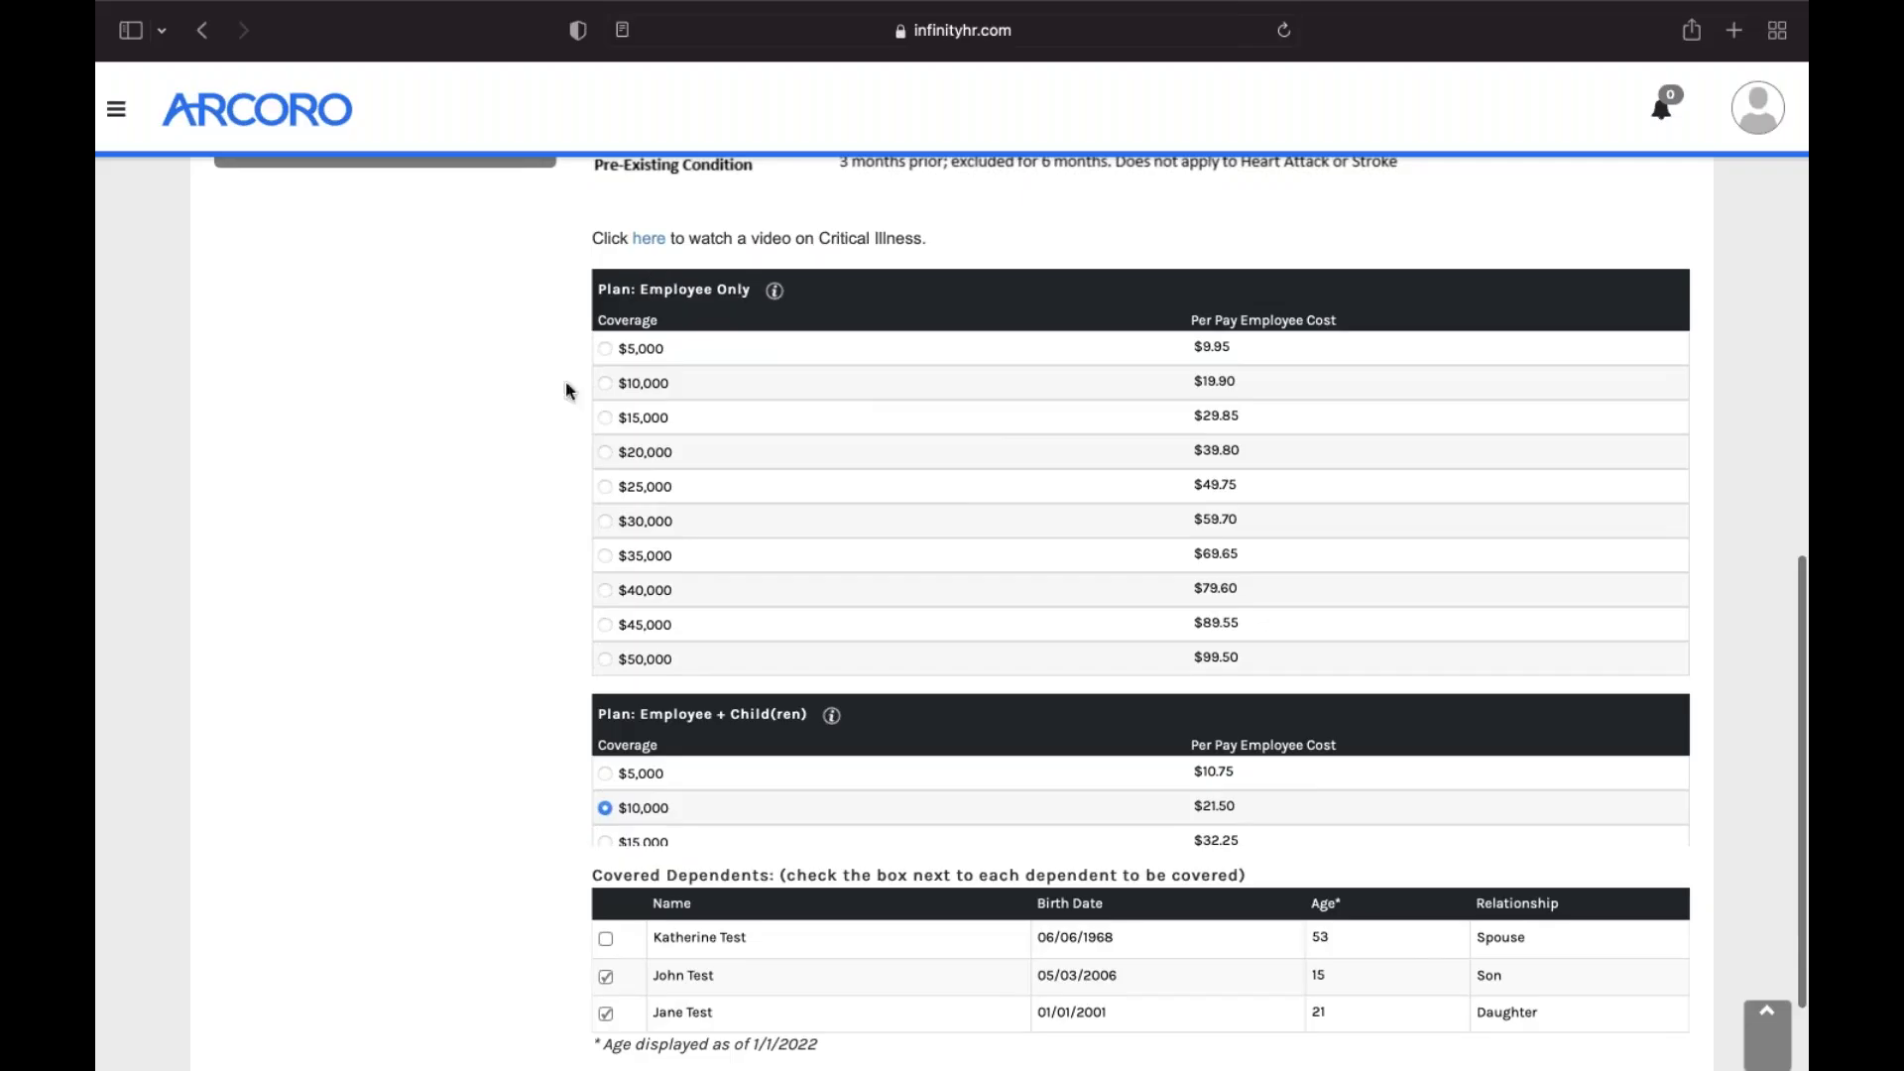
scroll(541, 419, "down", 2)
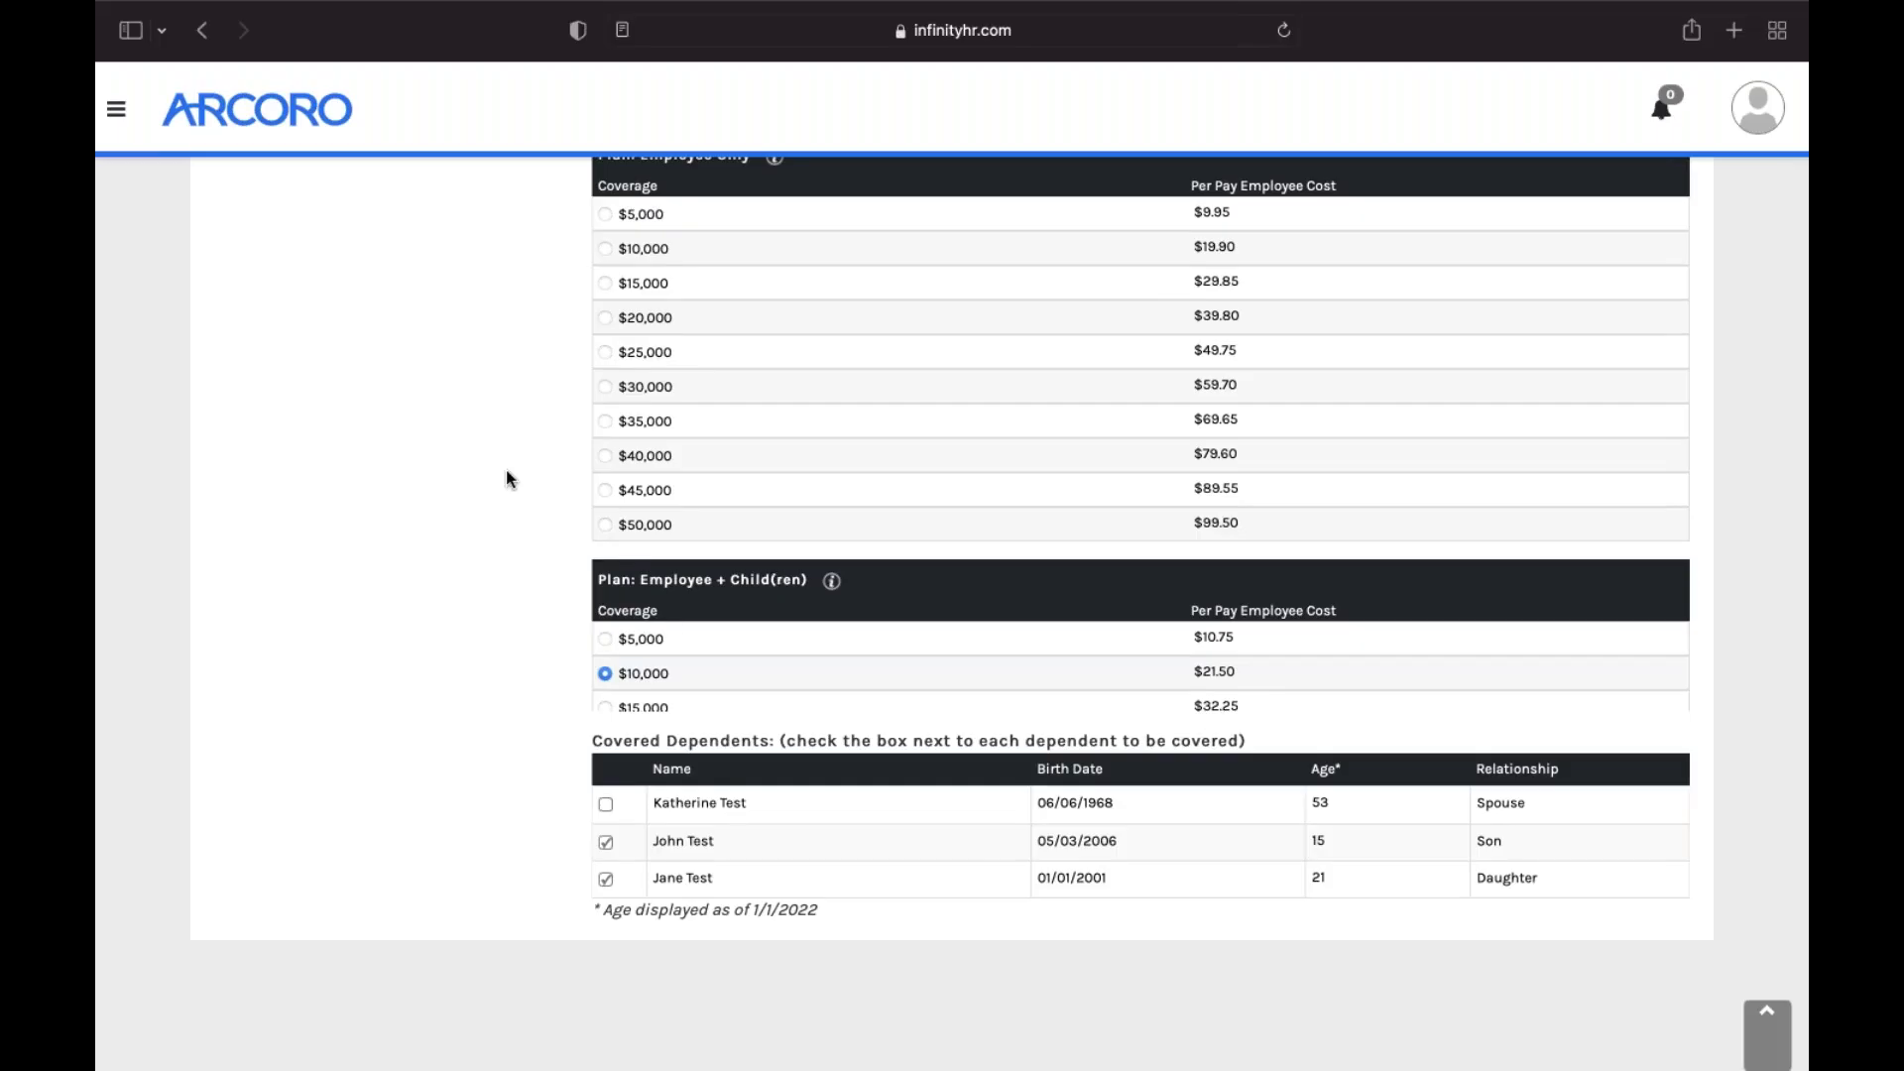
scroll(669, 654, "down", 5)
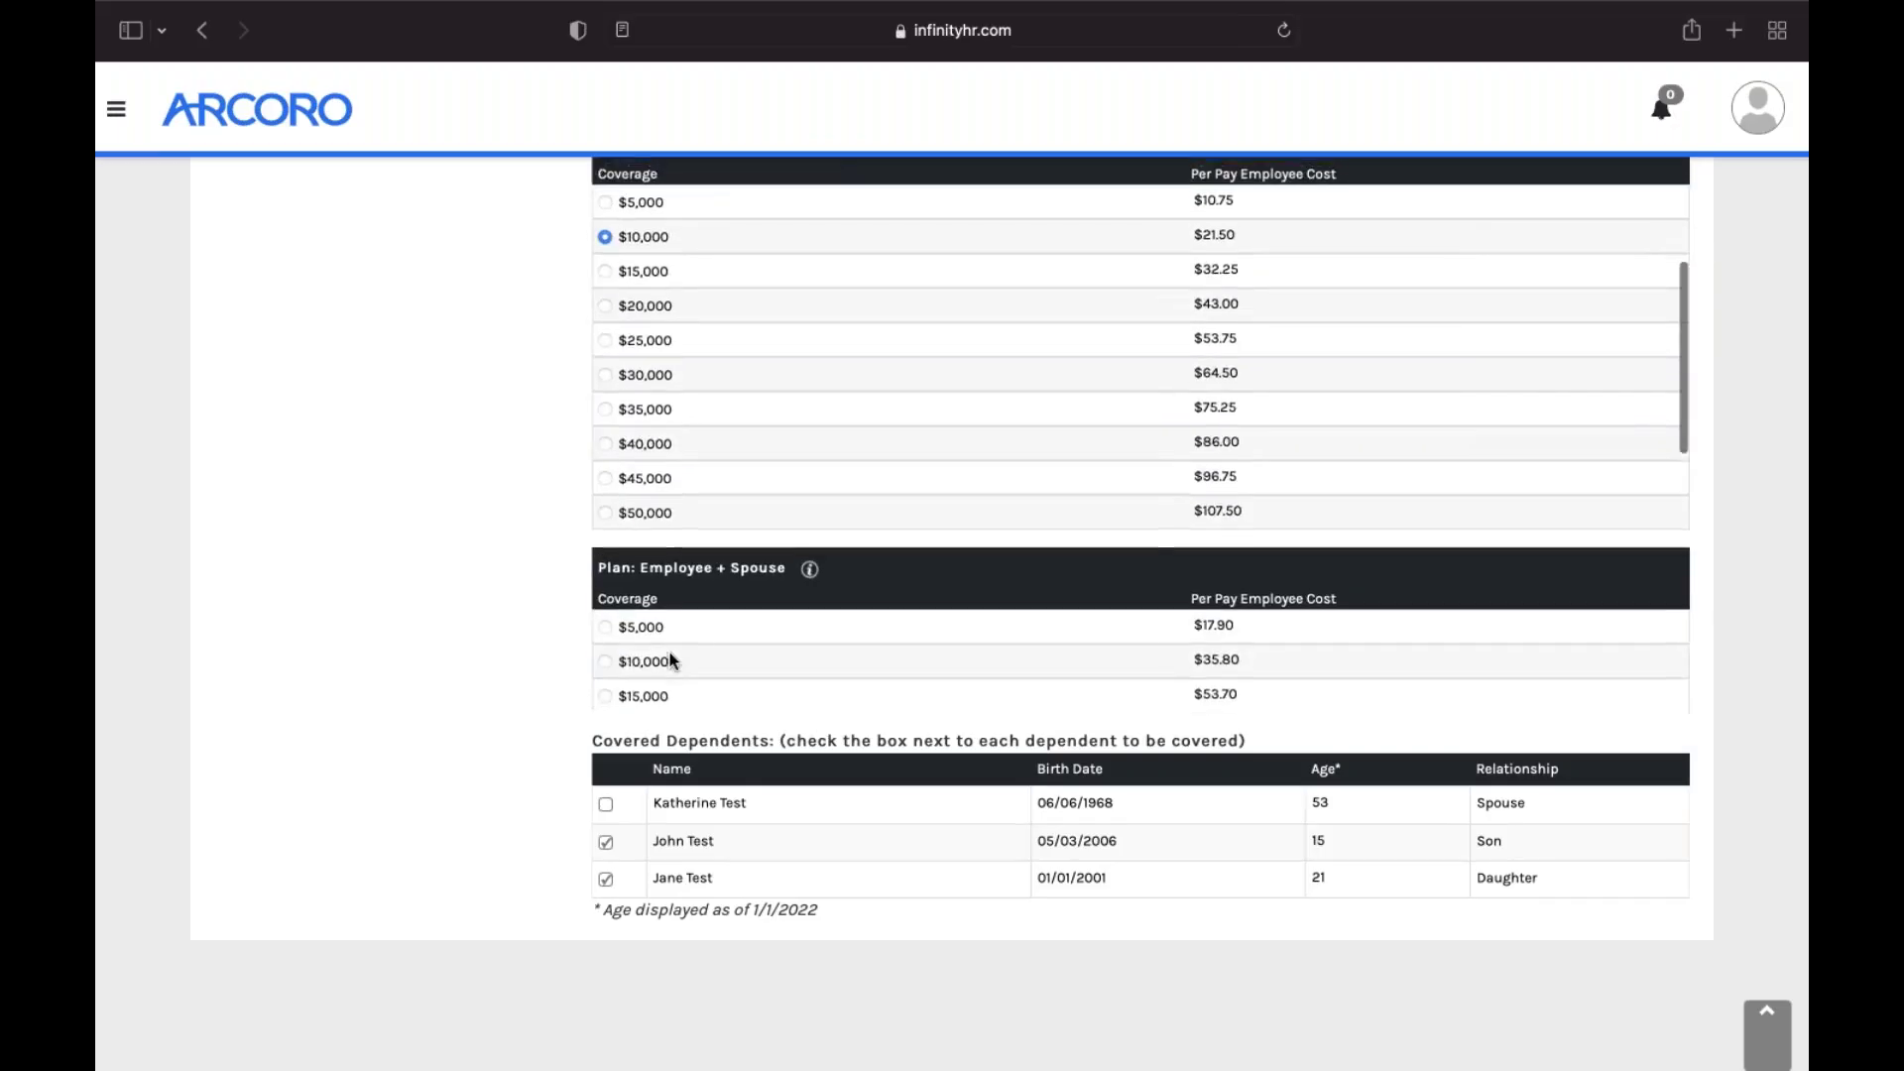
scroll(667, 658, "up", 3)
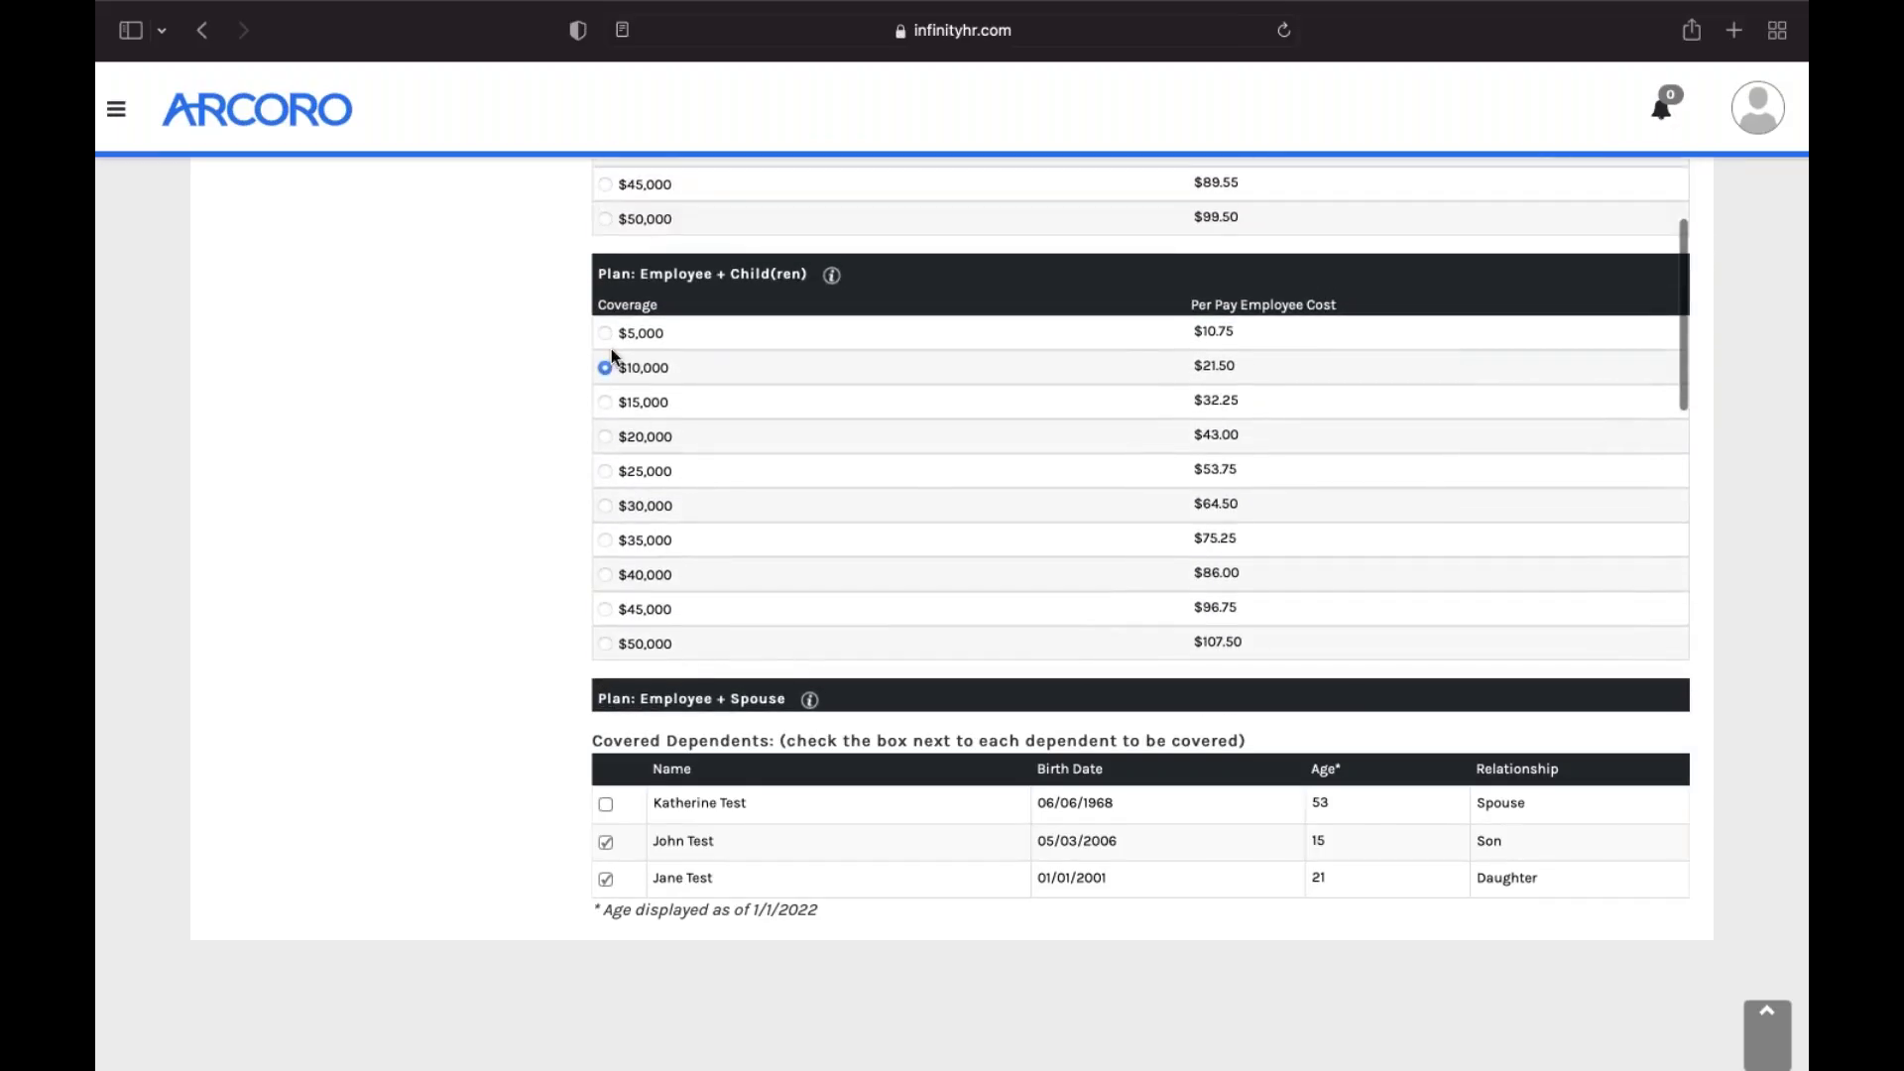
scroll(635, 443, "down", 1)
scroll(635, 443, "down", 10)
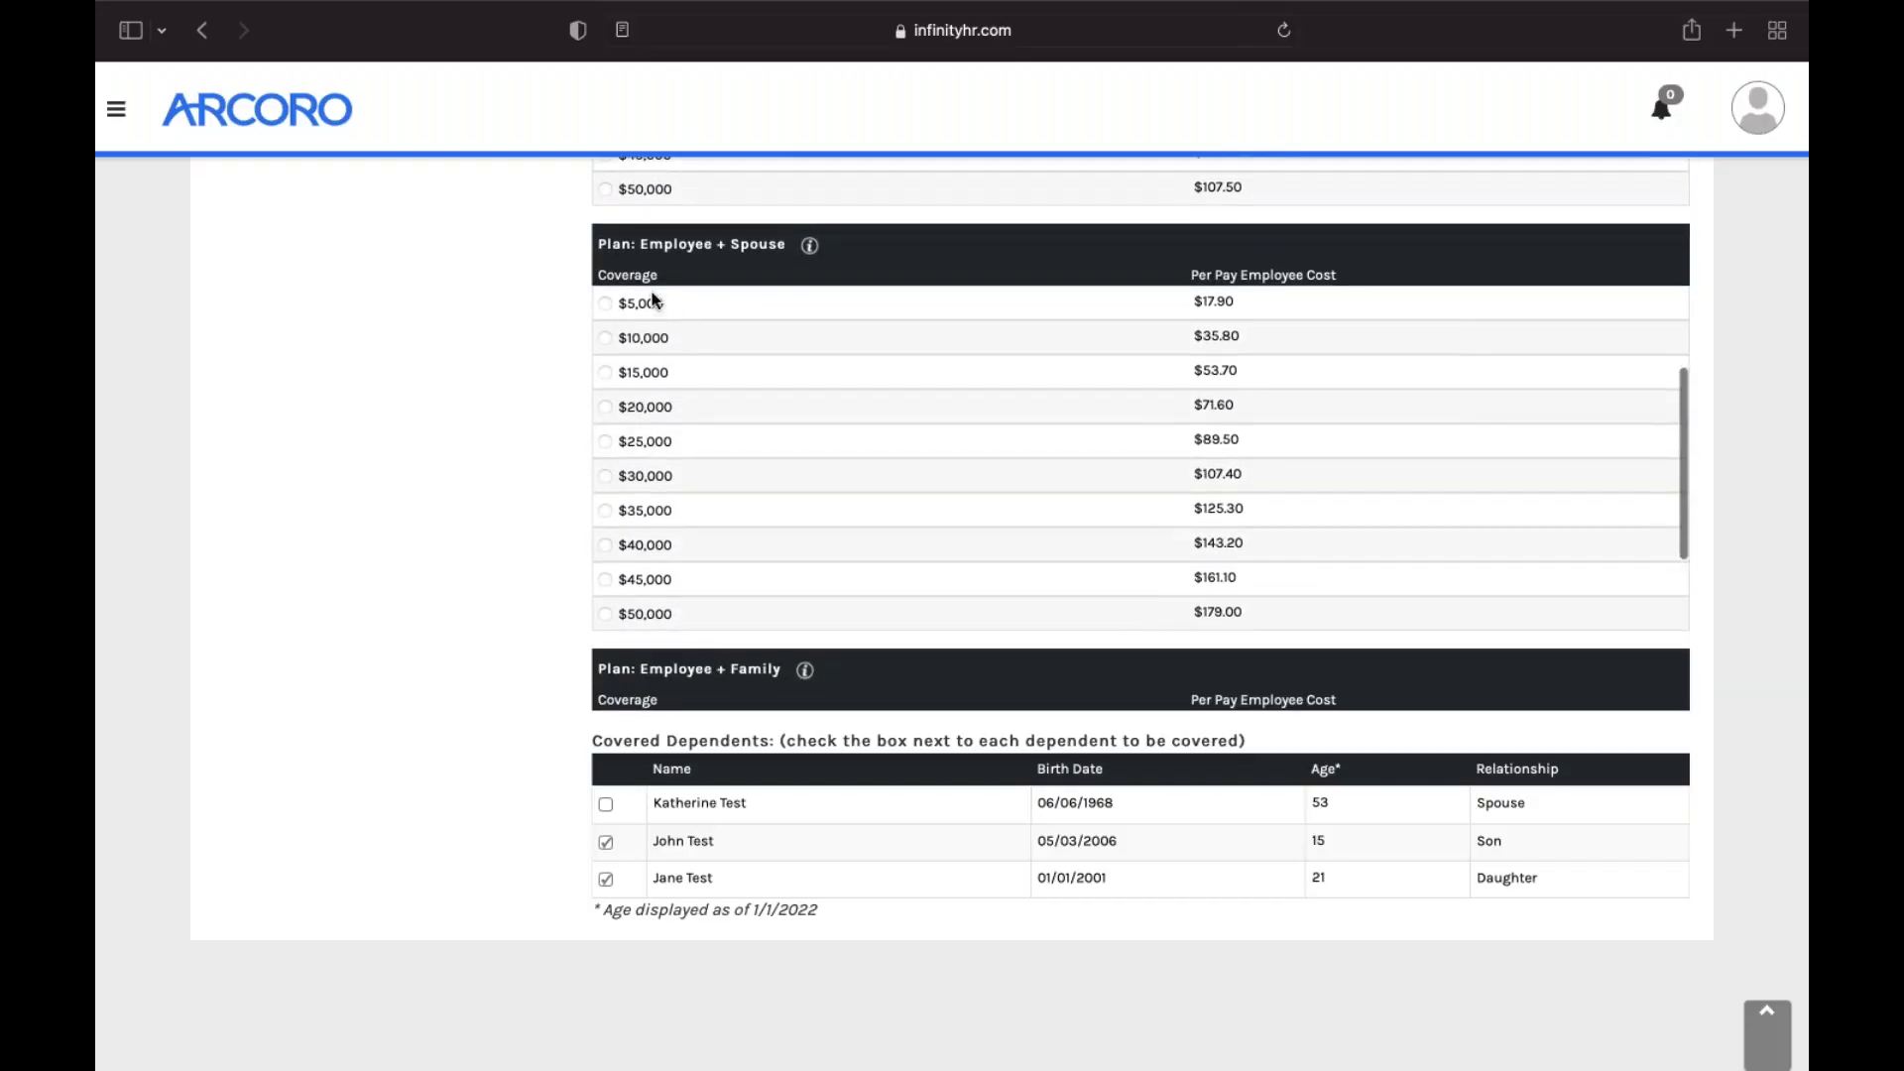
Elect $10,000 of Employee + Family Critical Illness coverage with the spouse and both children covered, and save the election.
scroll(645, 545, "down", 9)
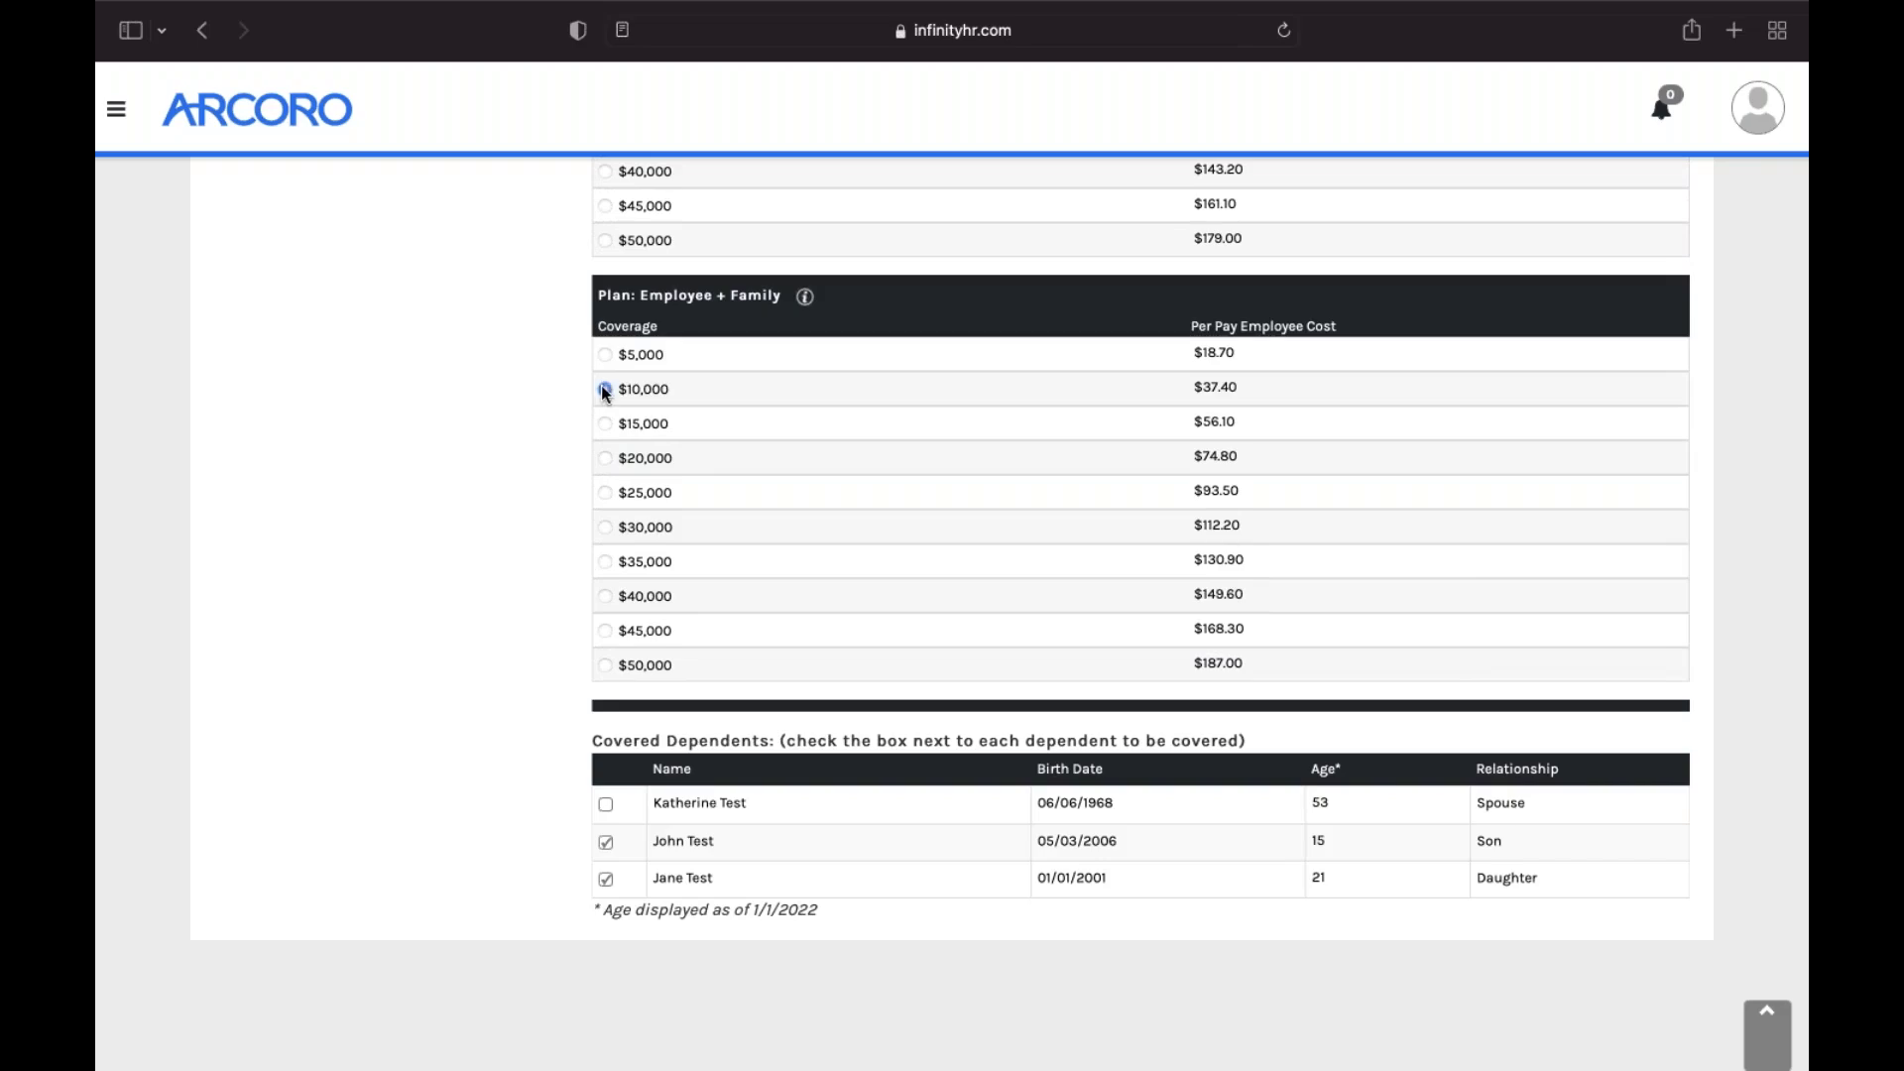
scroll(581, 535, "up", 15)
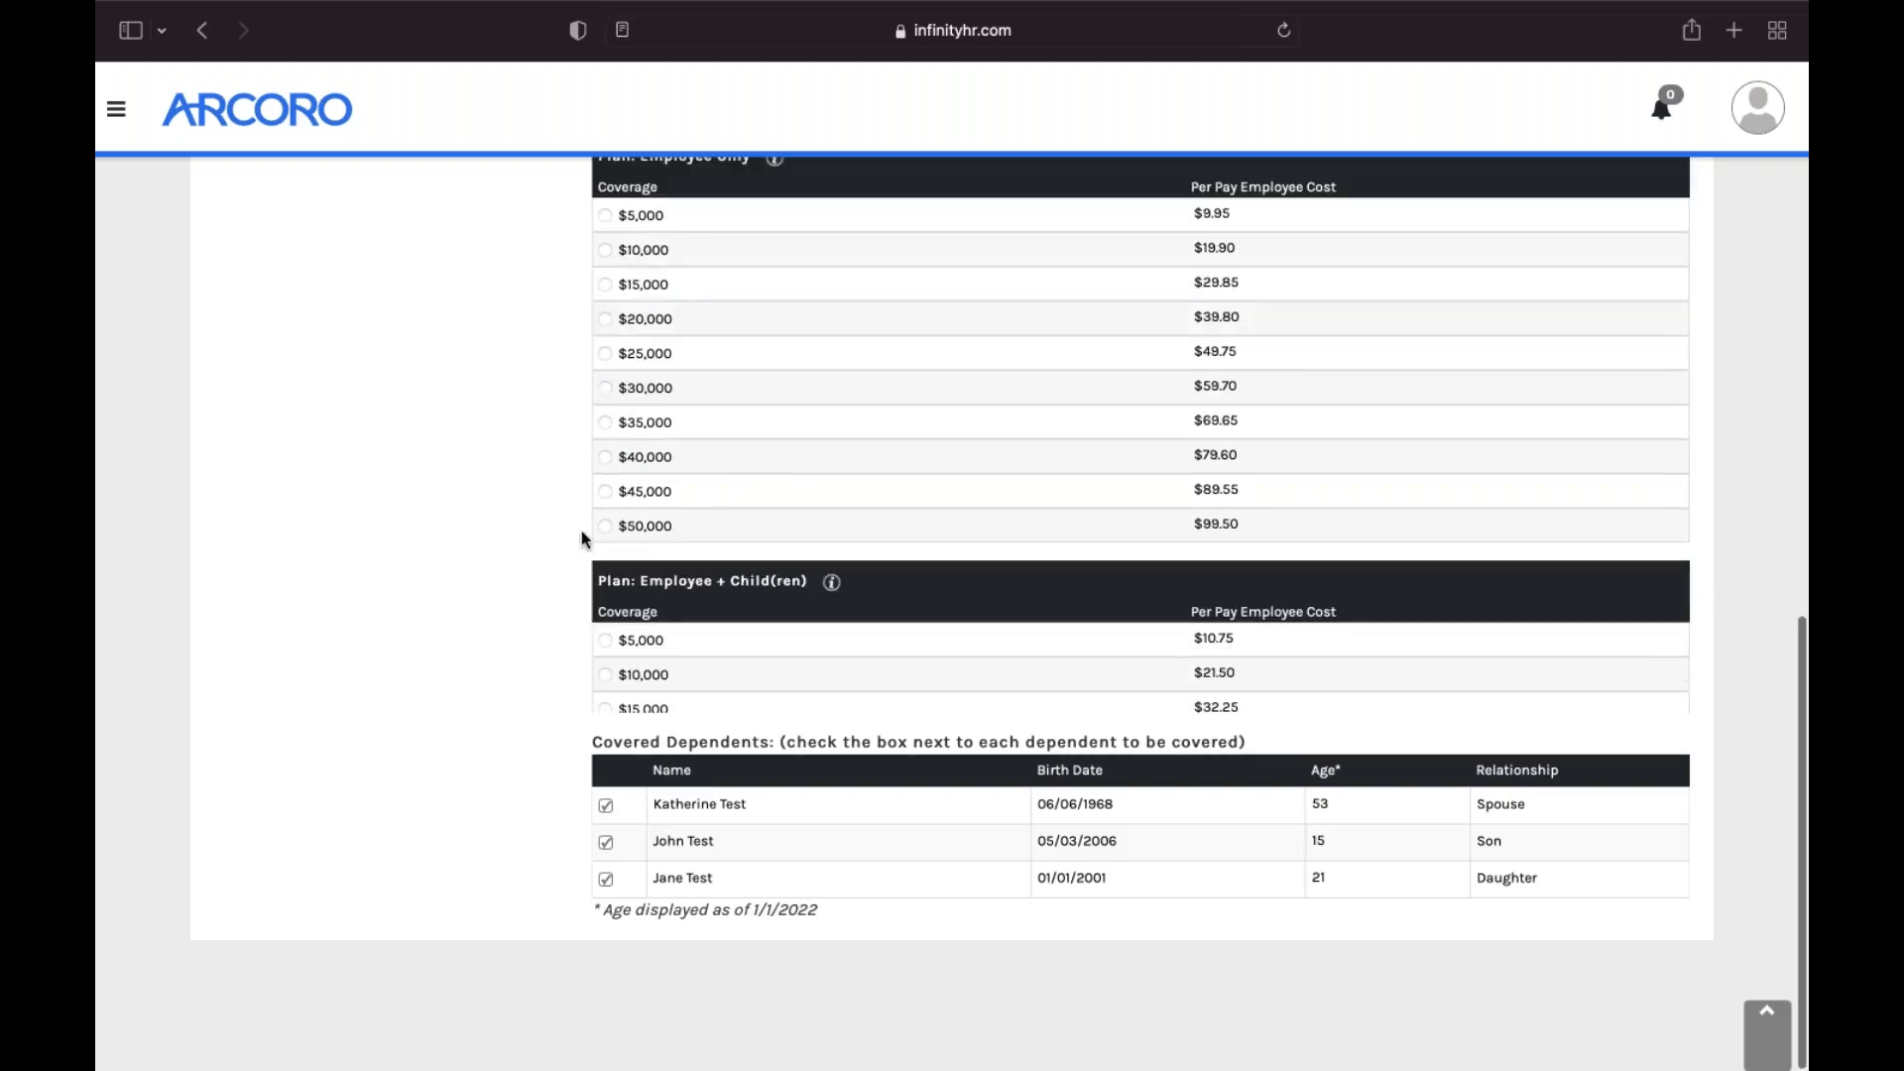
left_click(606, 805)
scroll(501, 481, "up", 15)
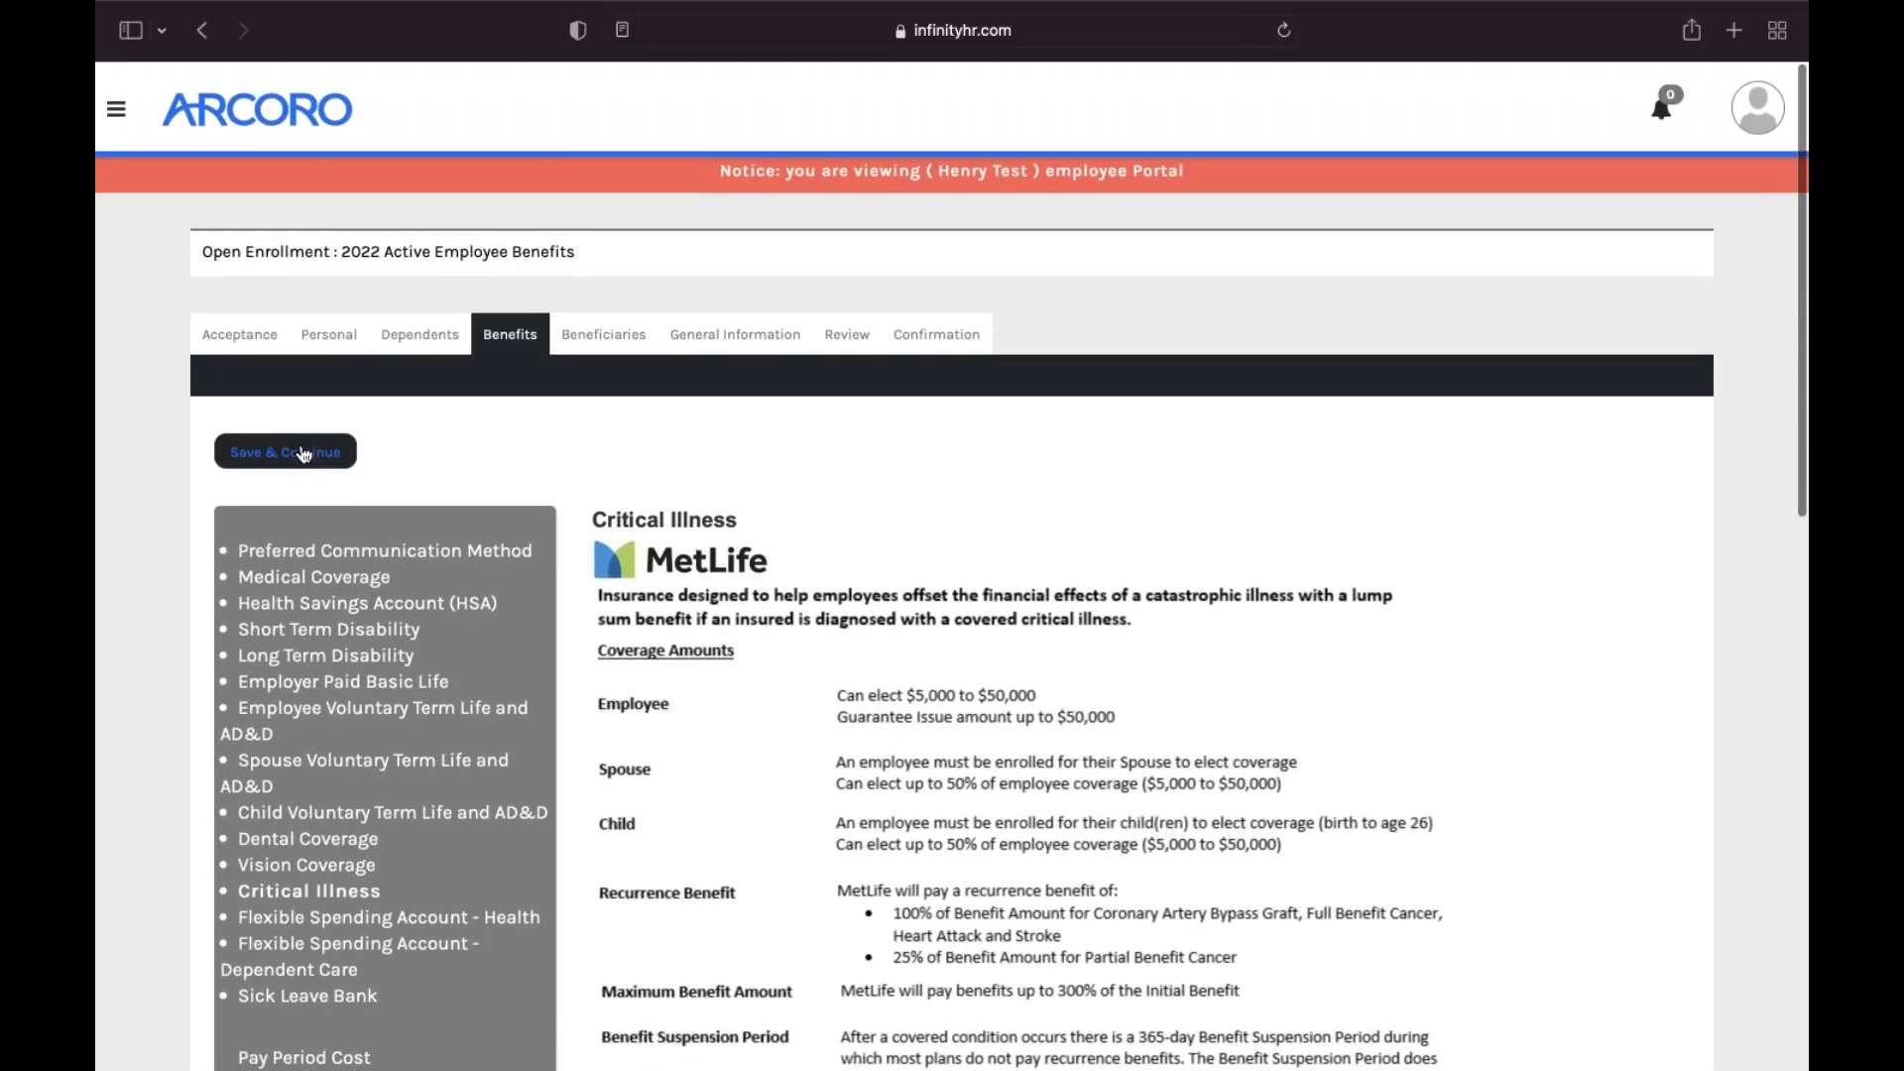
left_click(304, 455)
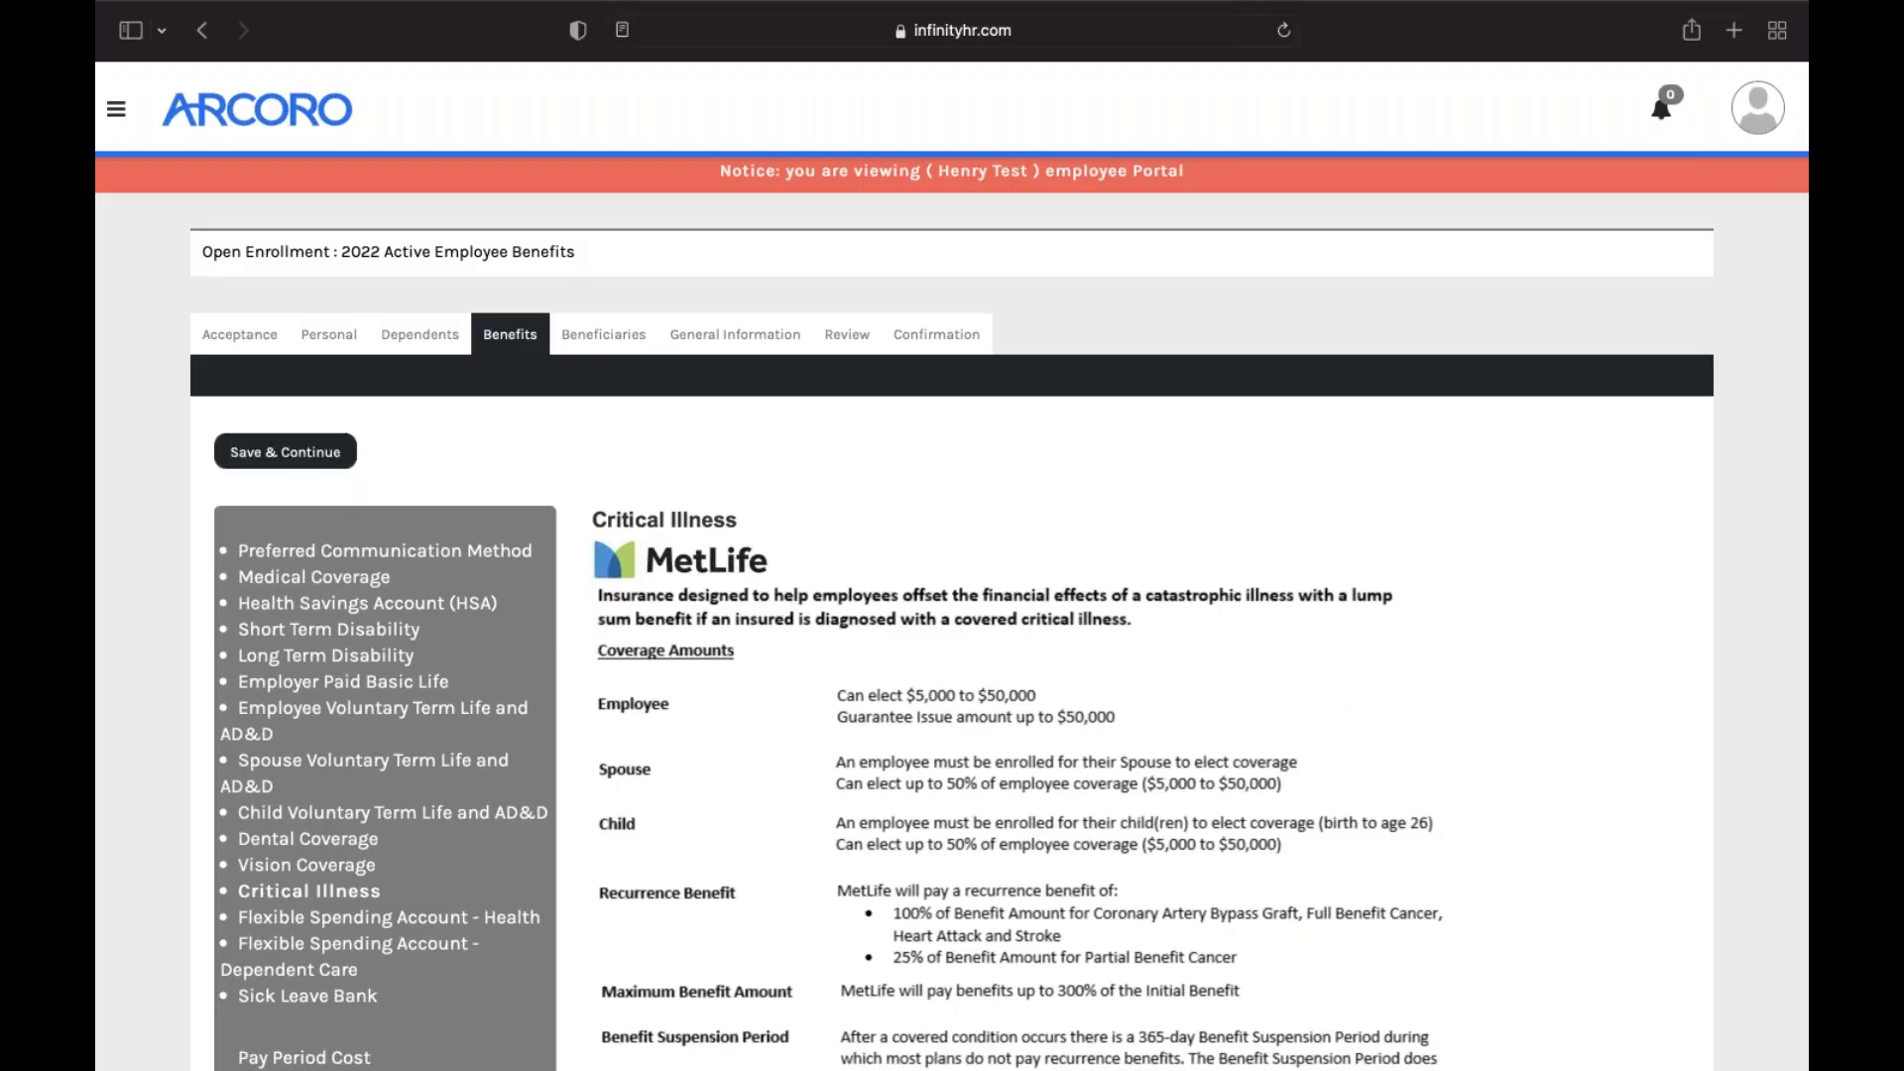
Review the health care Flexible Spending Account rules, keep N/A for the CDHP enrollment and continue to Dependent Care.
scroll(1099, 660, "down", 3)
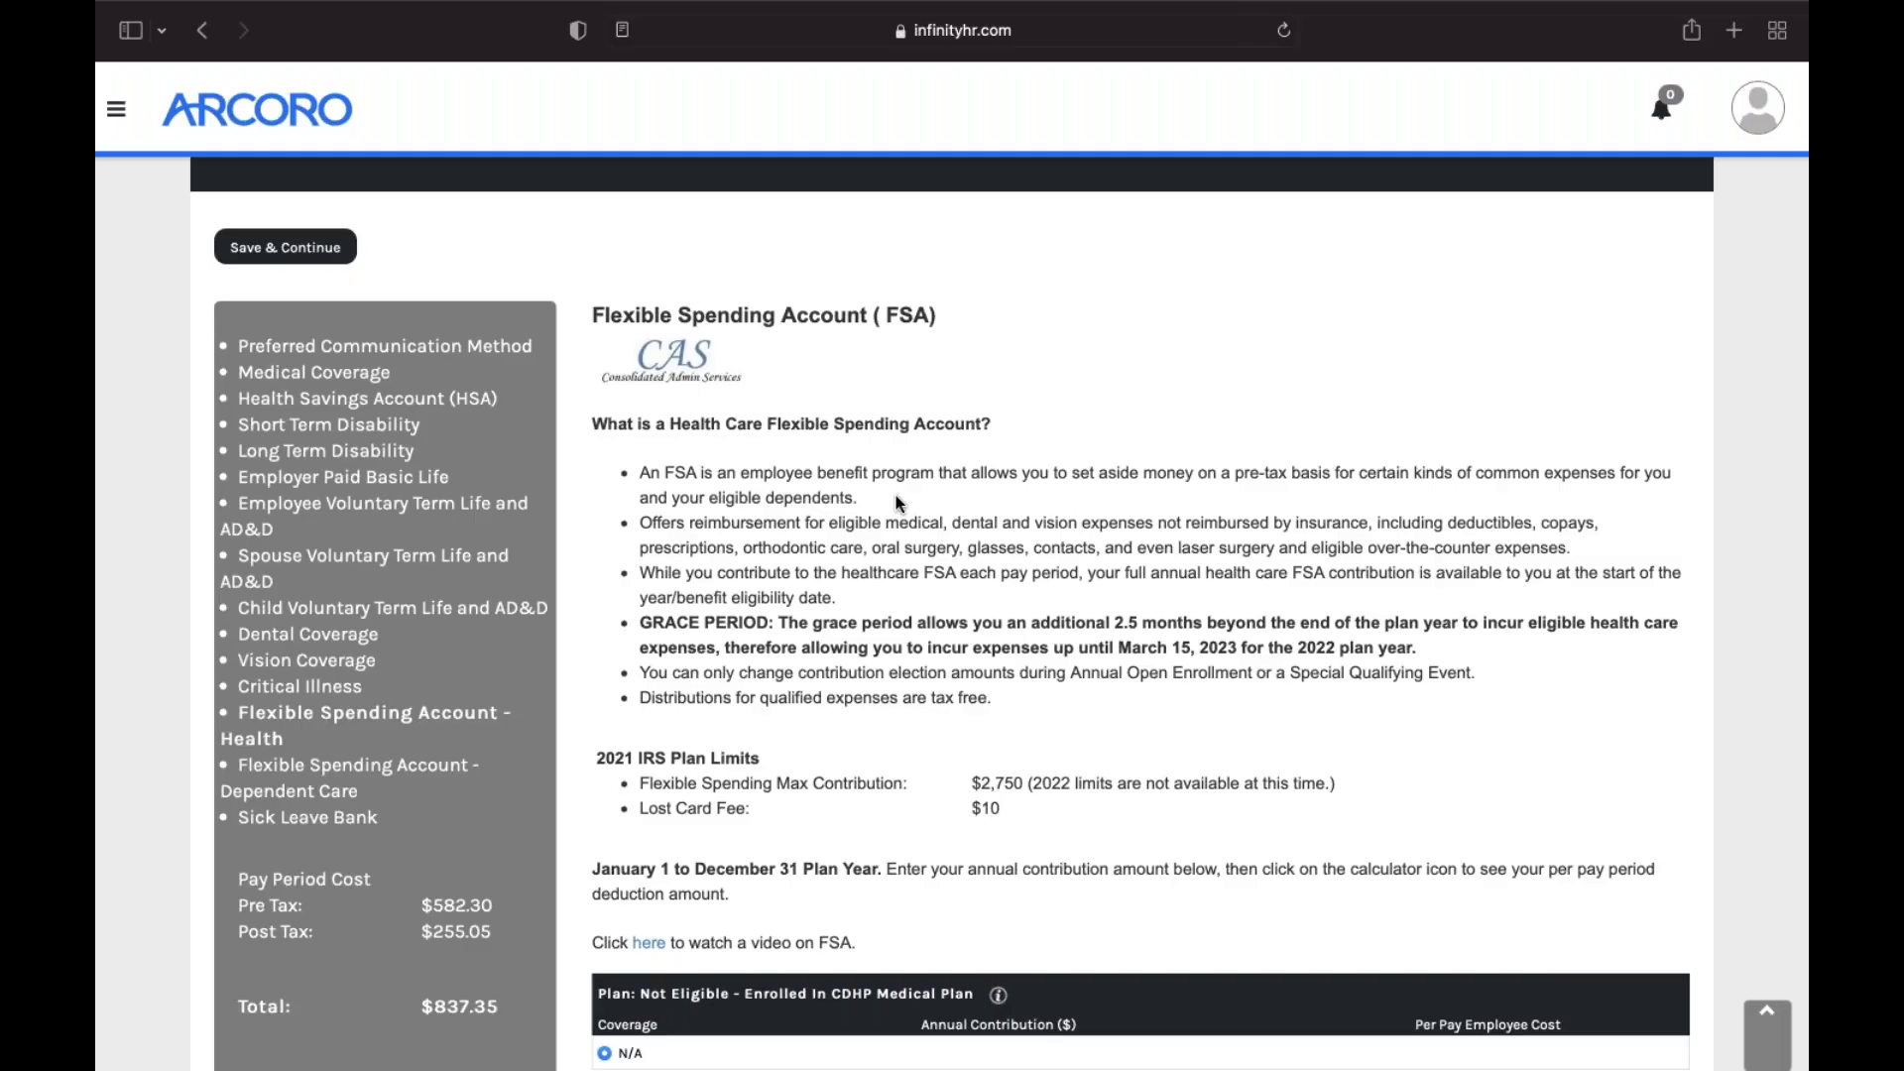
scroll(906, 615, "down", 2)
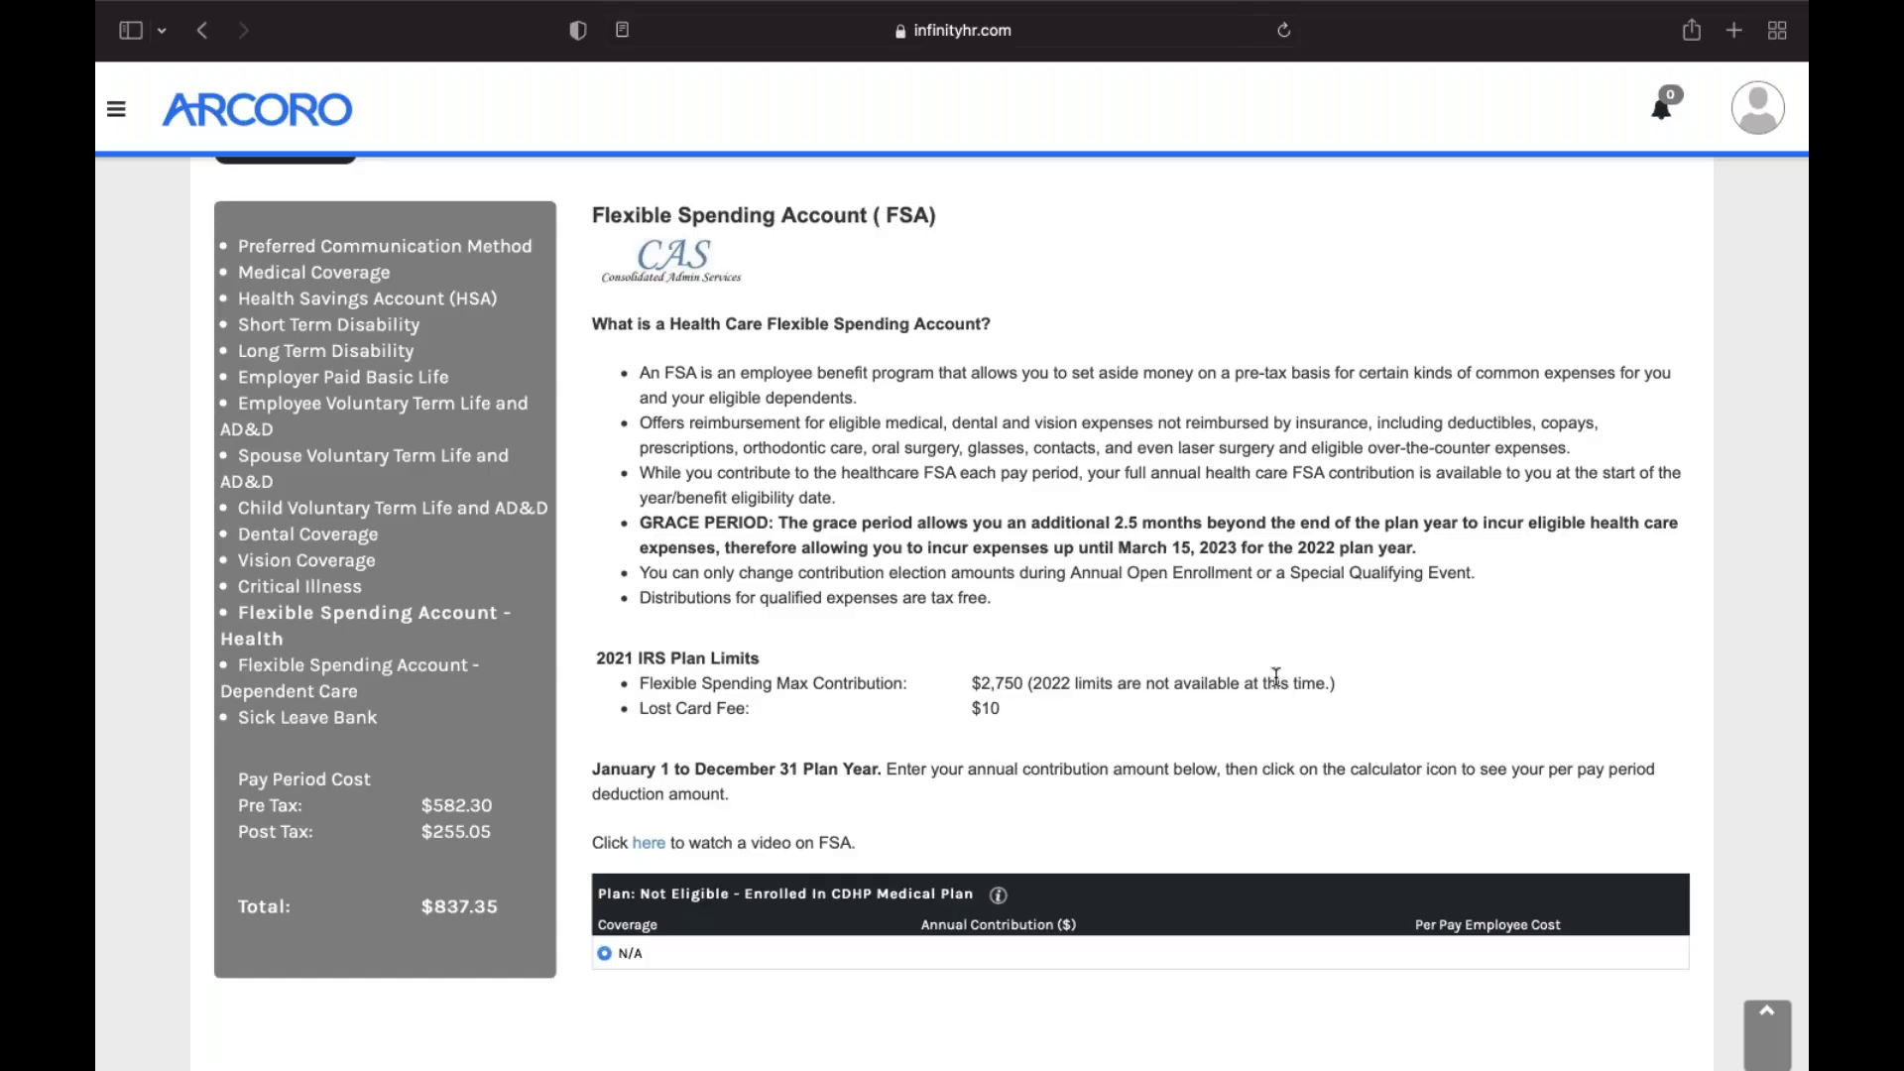
scroll(1277, 675, "up", 4)
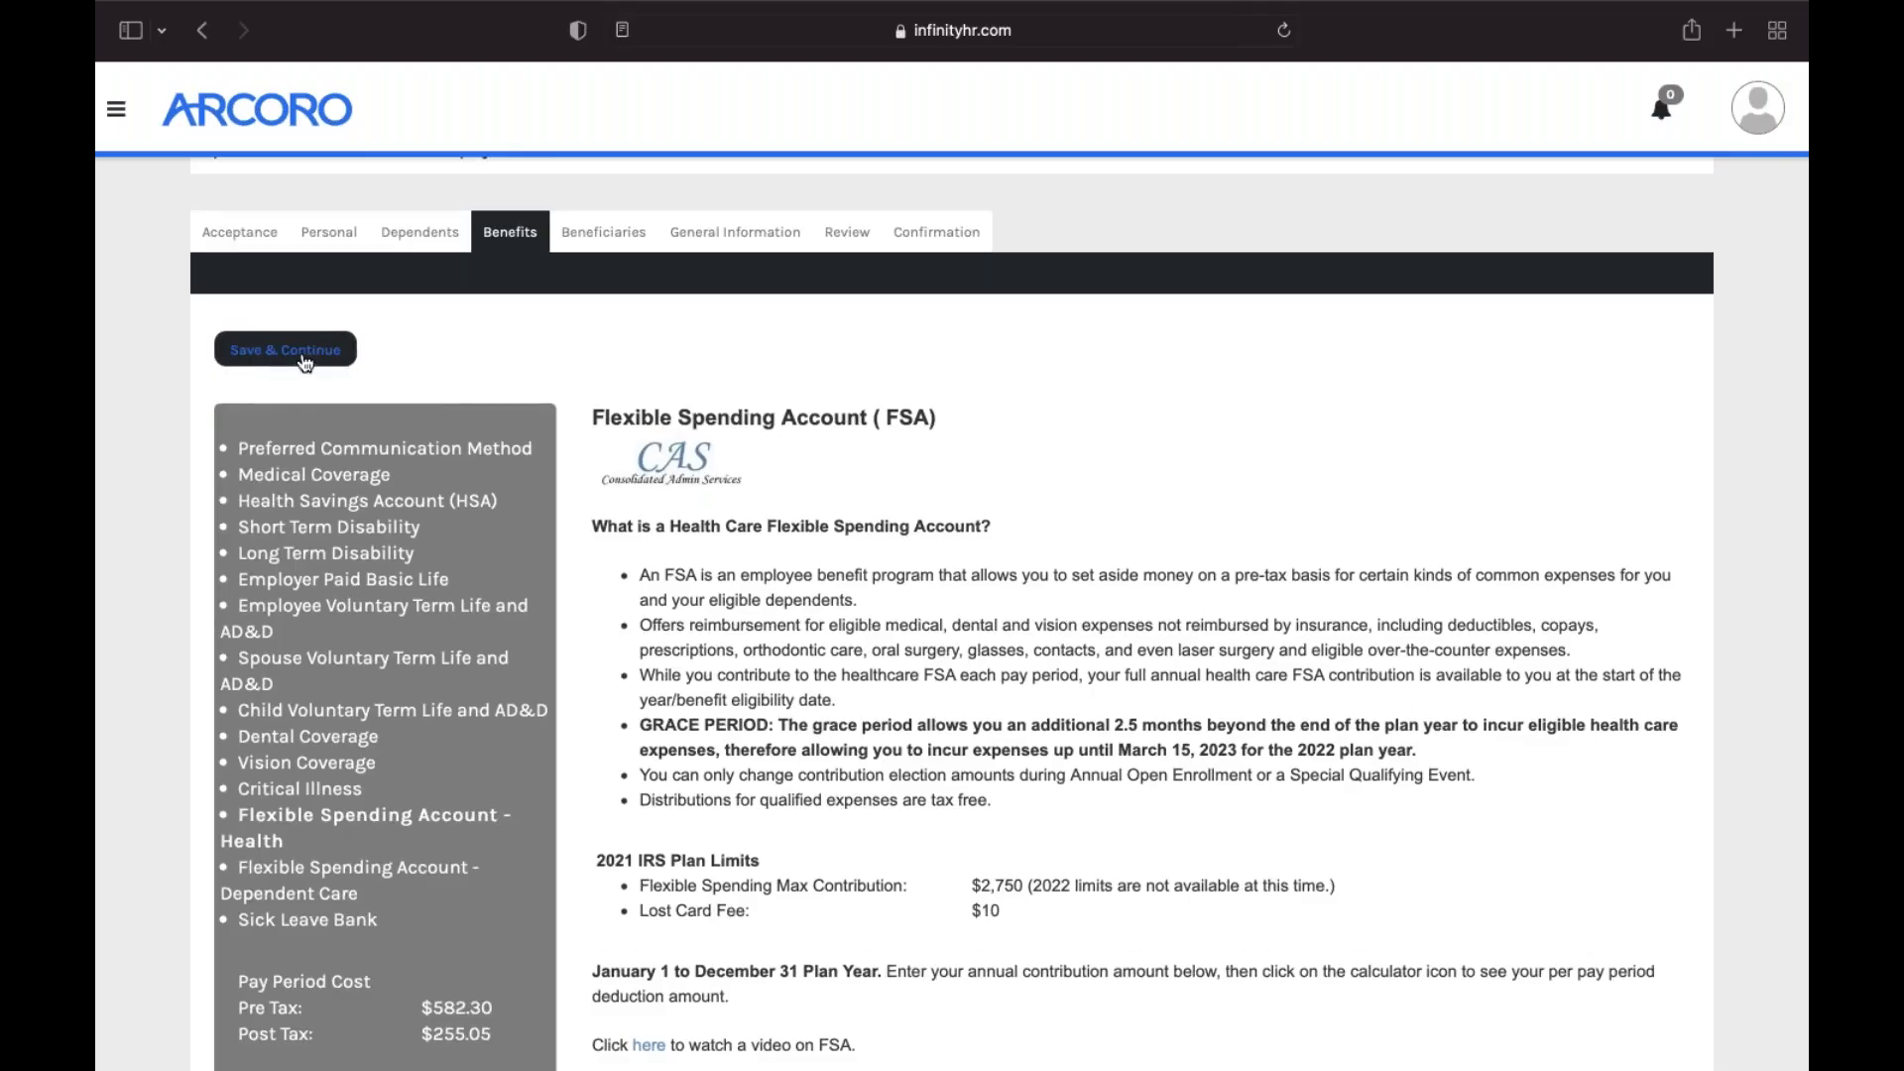
left_click(305, 364)
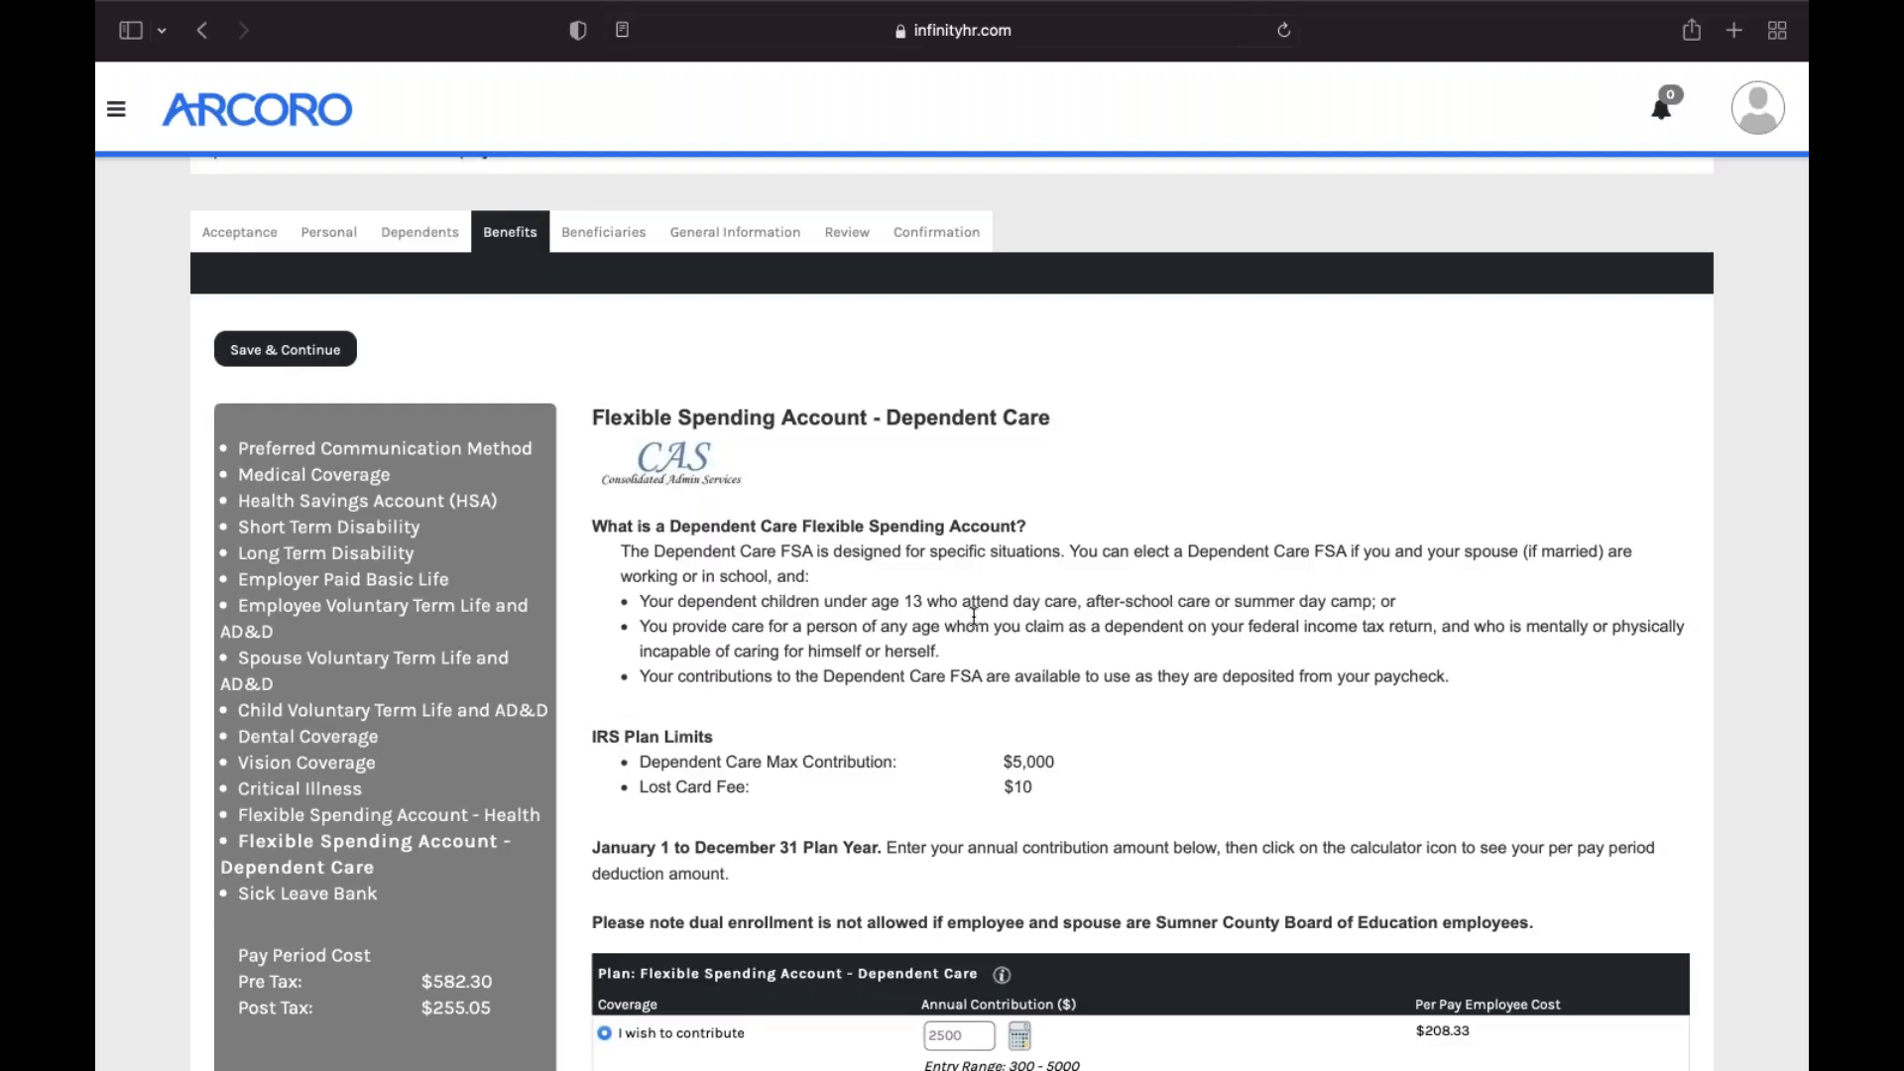
Review the Dependent Care Flexible Spending Account, keep the 2500 annual contribution and continue to Sick Leave Bank.
scroll(868, 714, "down", 3)
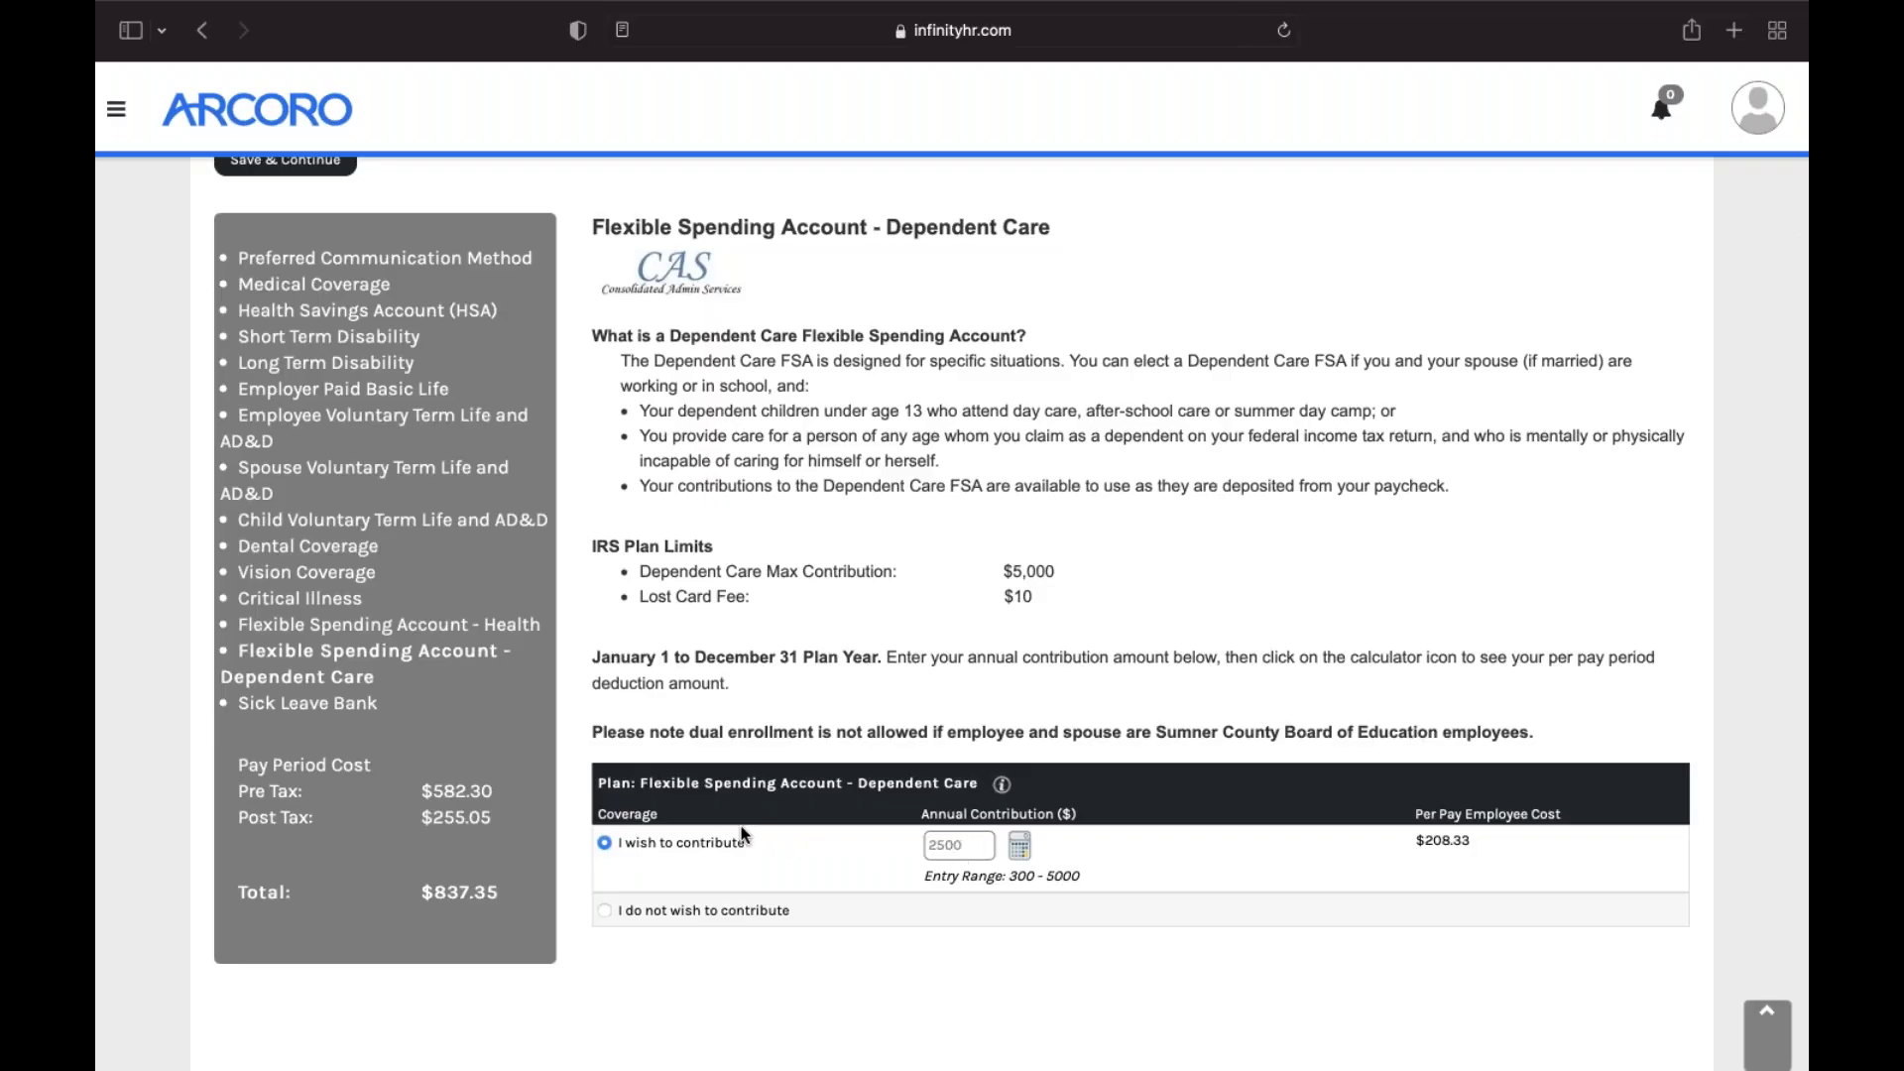
scroll(745, 836, "up", 3)
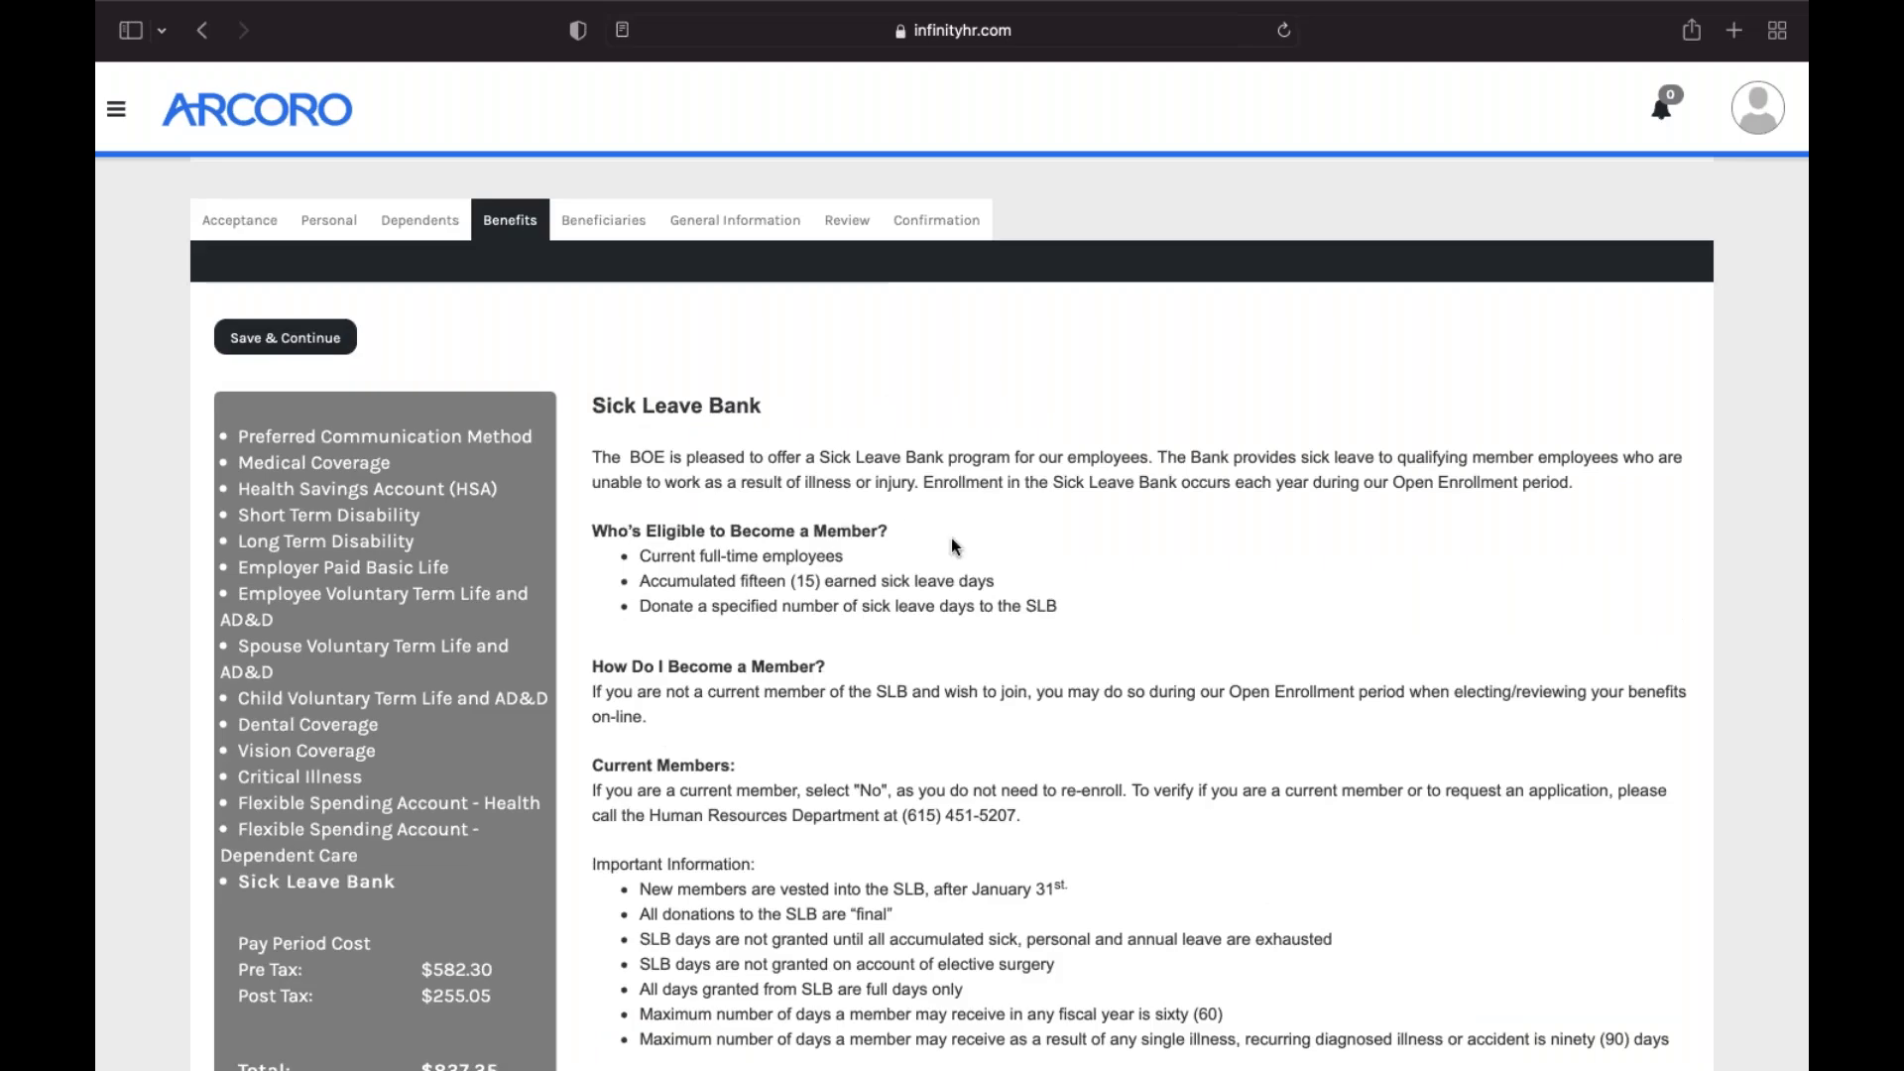
Review the Sick Leave Bank membership rules, keep the contribution election at Yes, and save to continue to Beneficiaries.
scroll(950, 537, "down", 1)
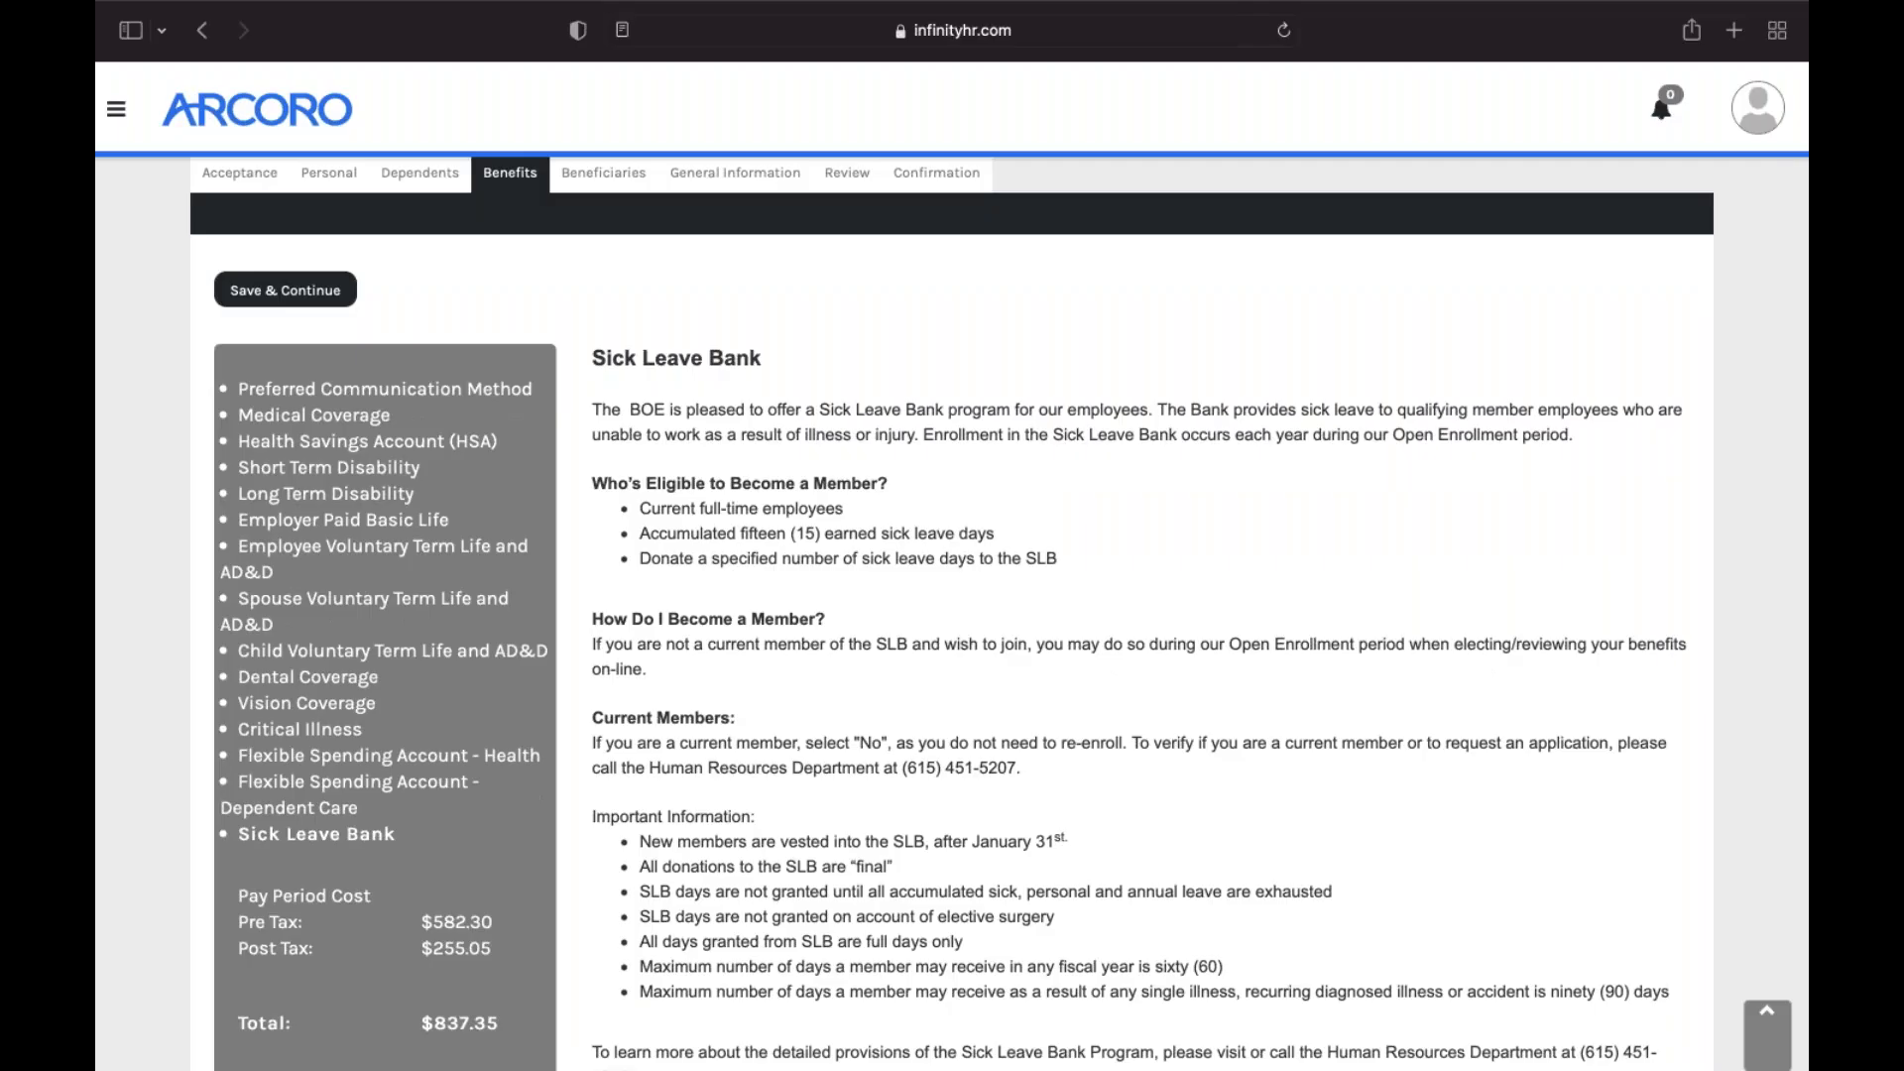
scroll(1116, 545, "down", 6)
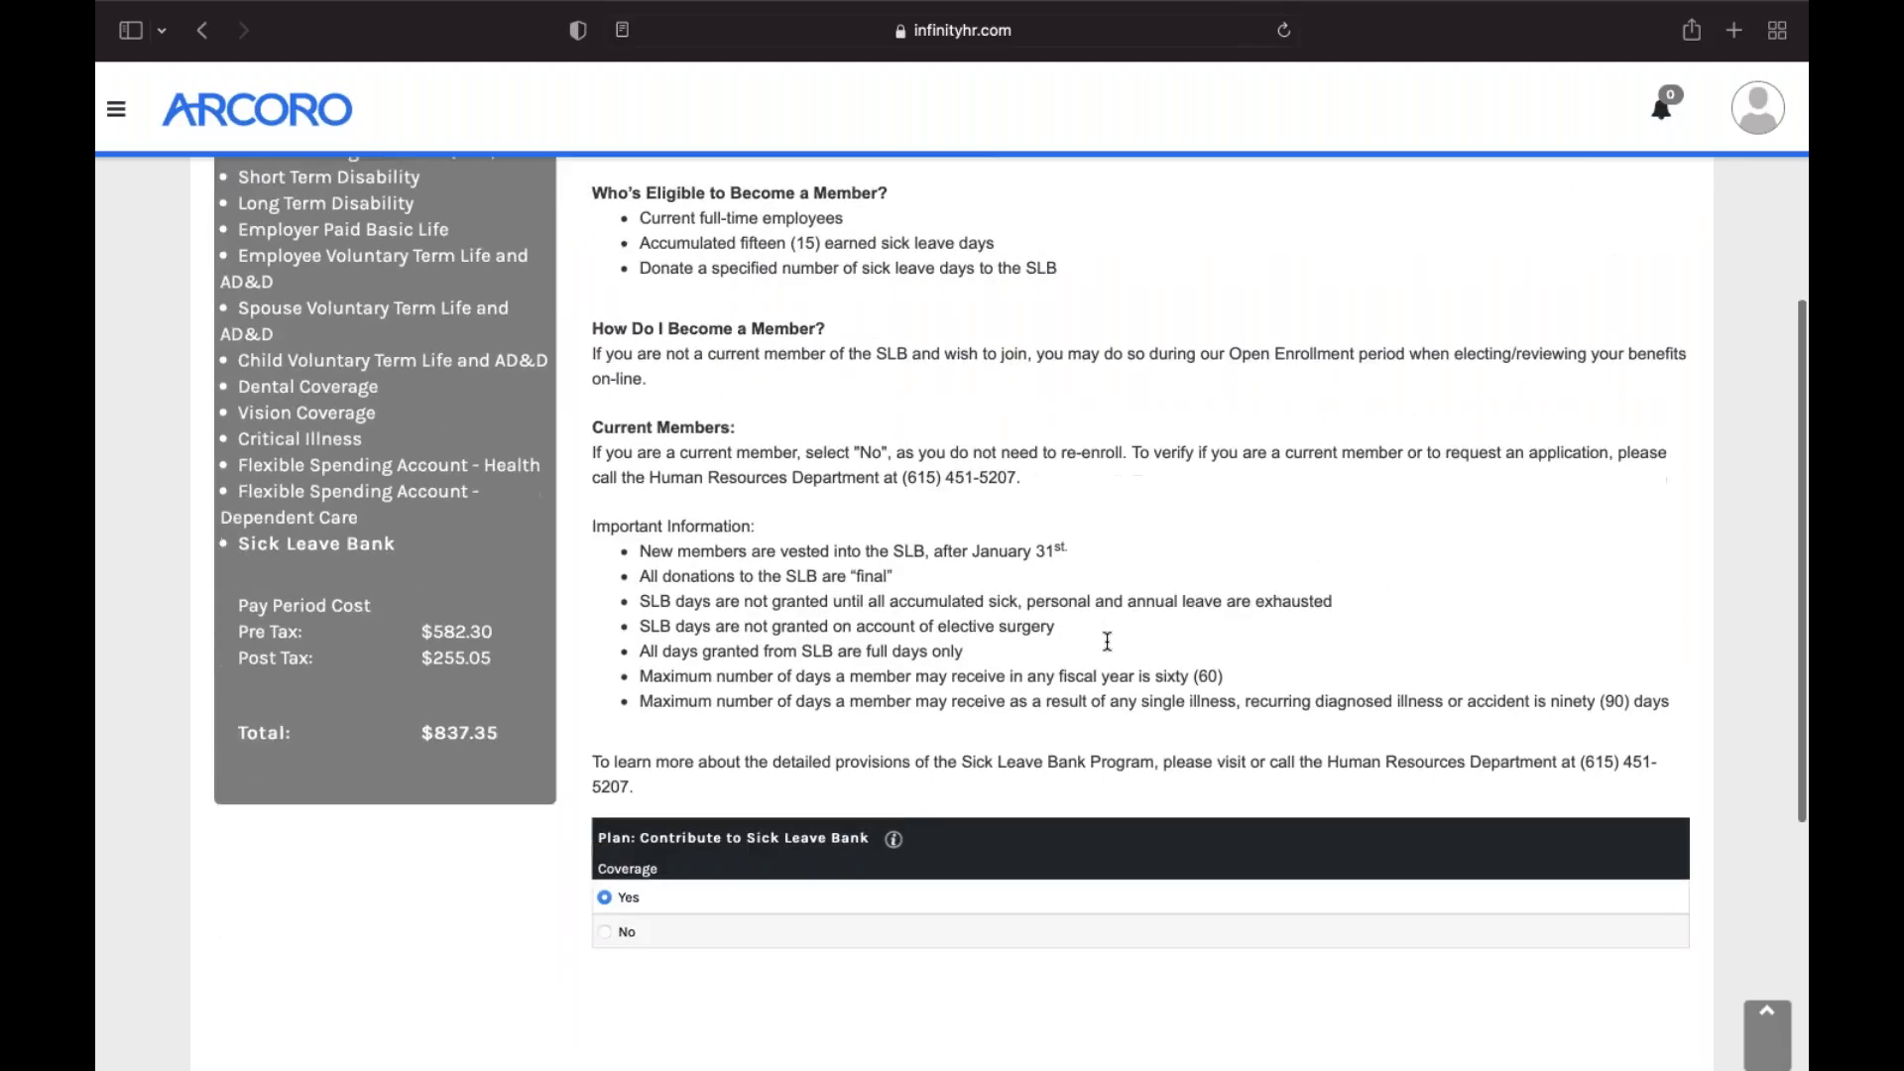
scroll(1108, 641, "down", 2)
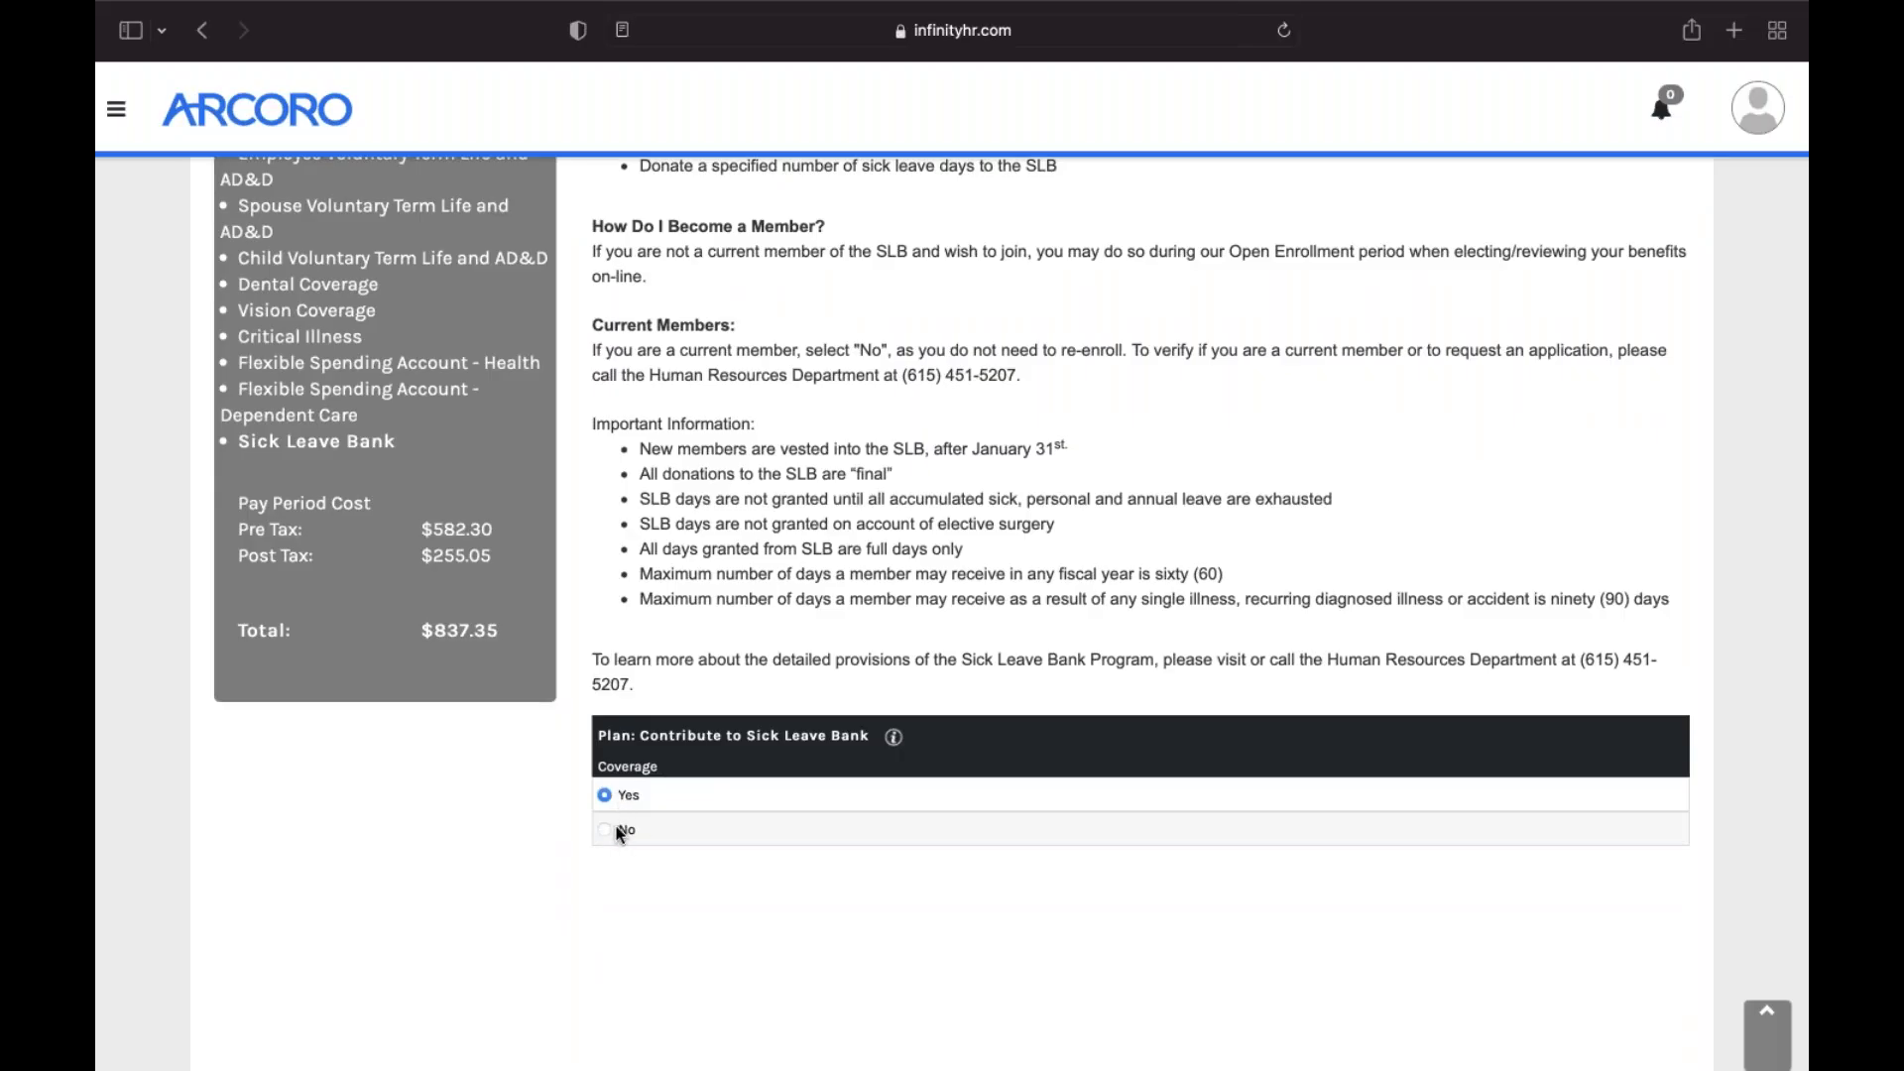
scroll(700, 615, "up", 9)
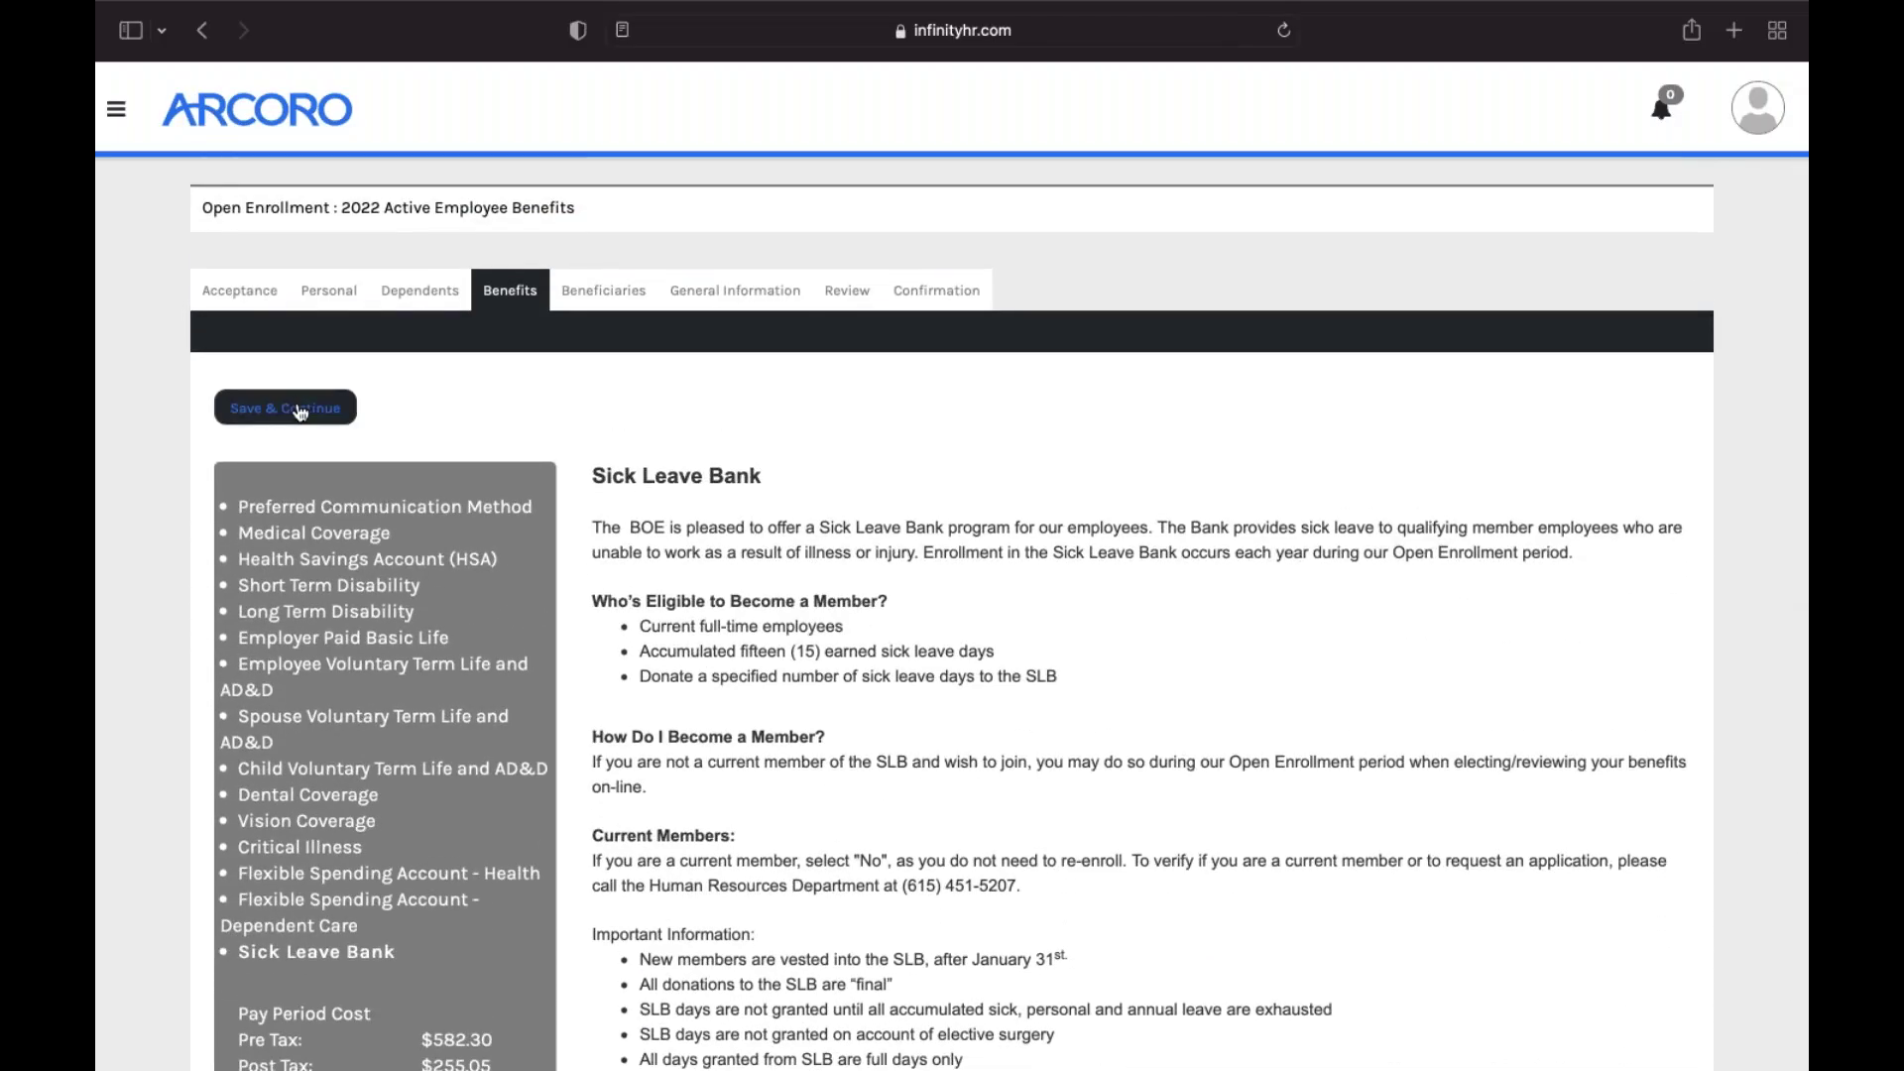
left_click(300, 413)
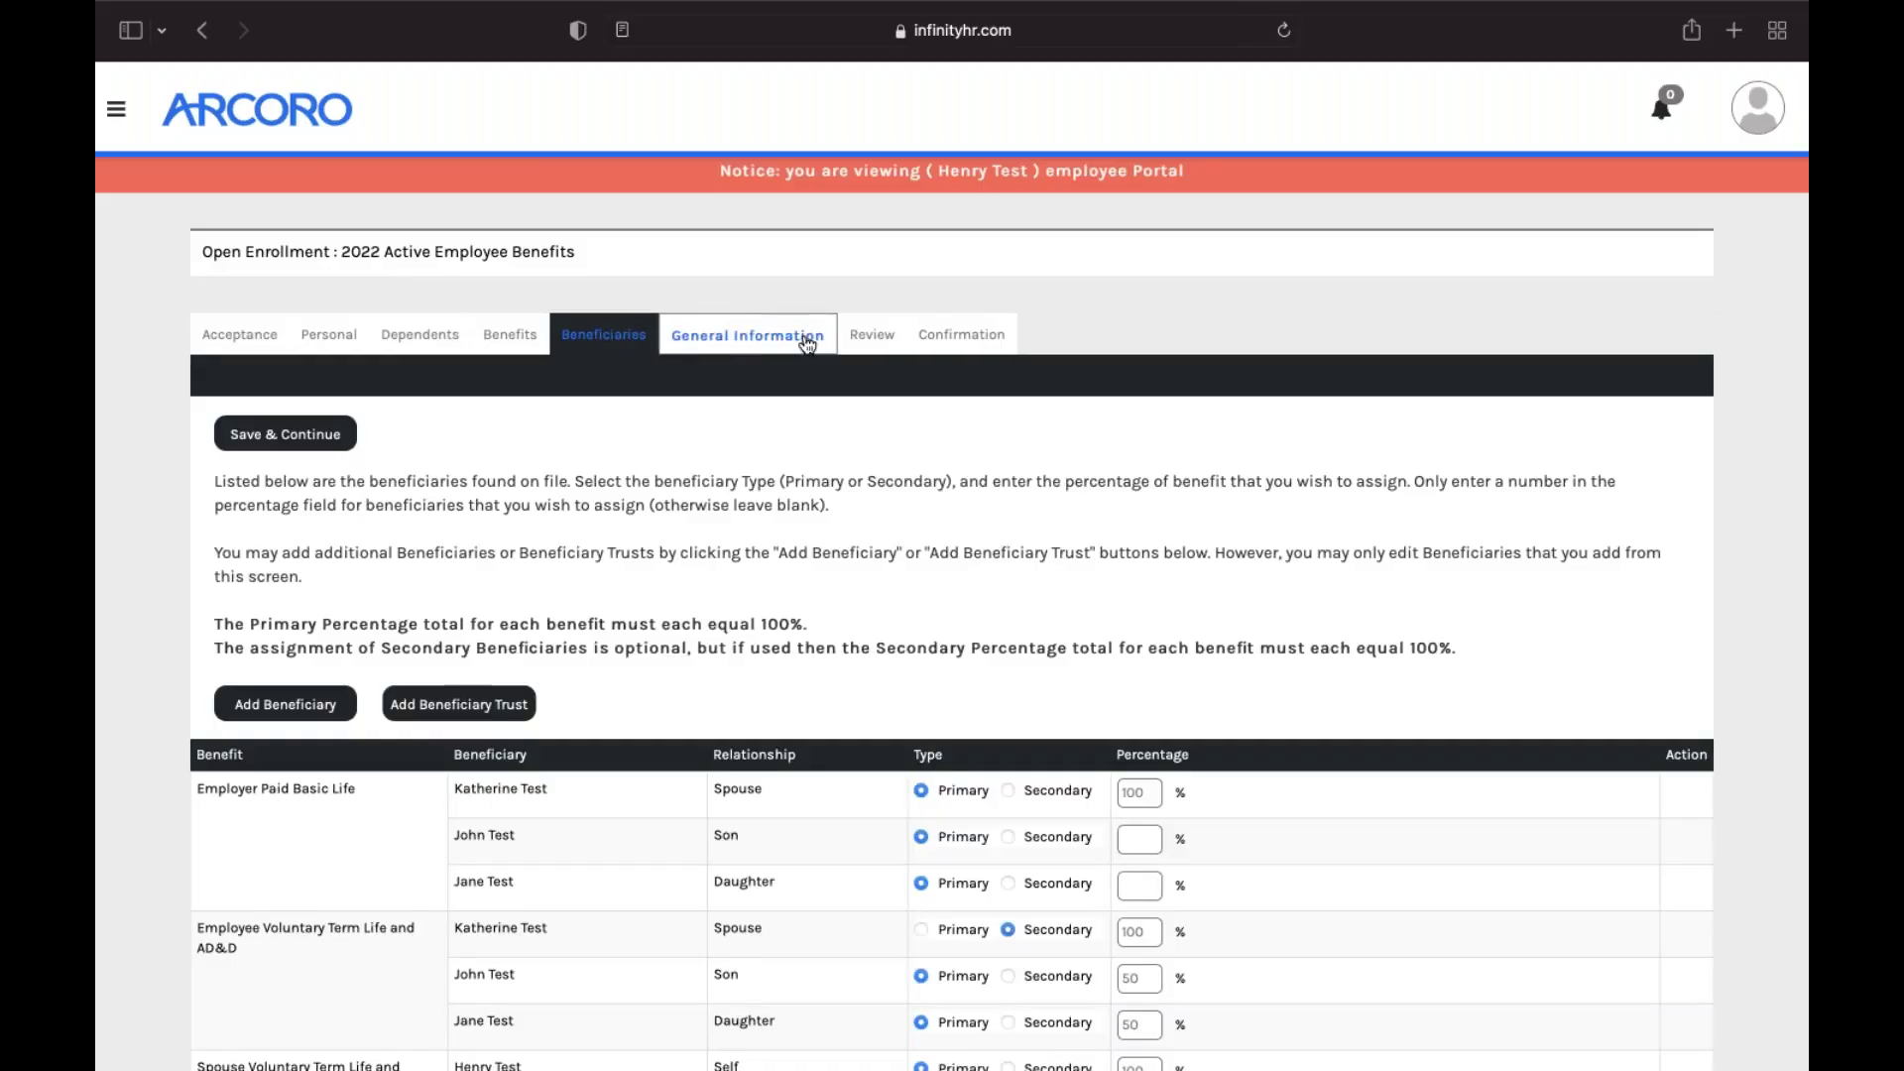
Review the beneficiary types and percentages for the employer-paid, employee and spouse life benefits, and save them to continue to General Information.
scroll(885, 438, "down", 4)
scroll(884, 438, "up", 1)
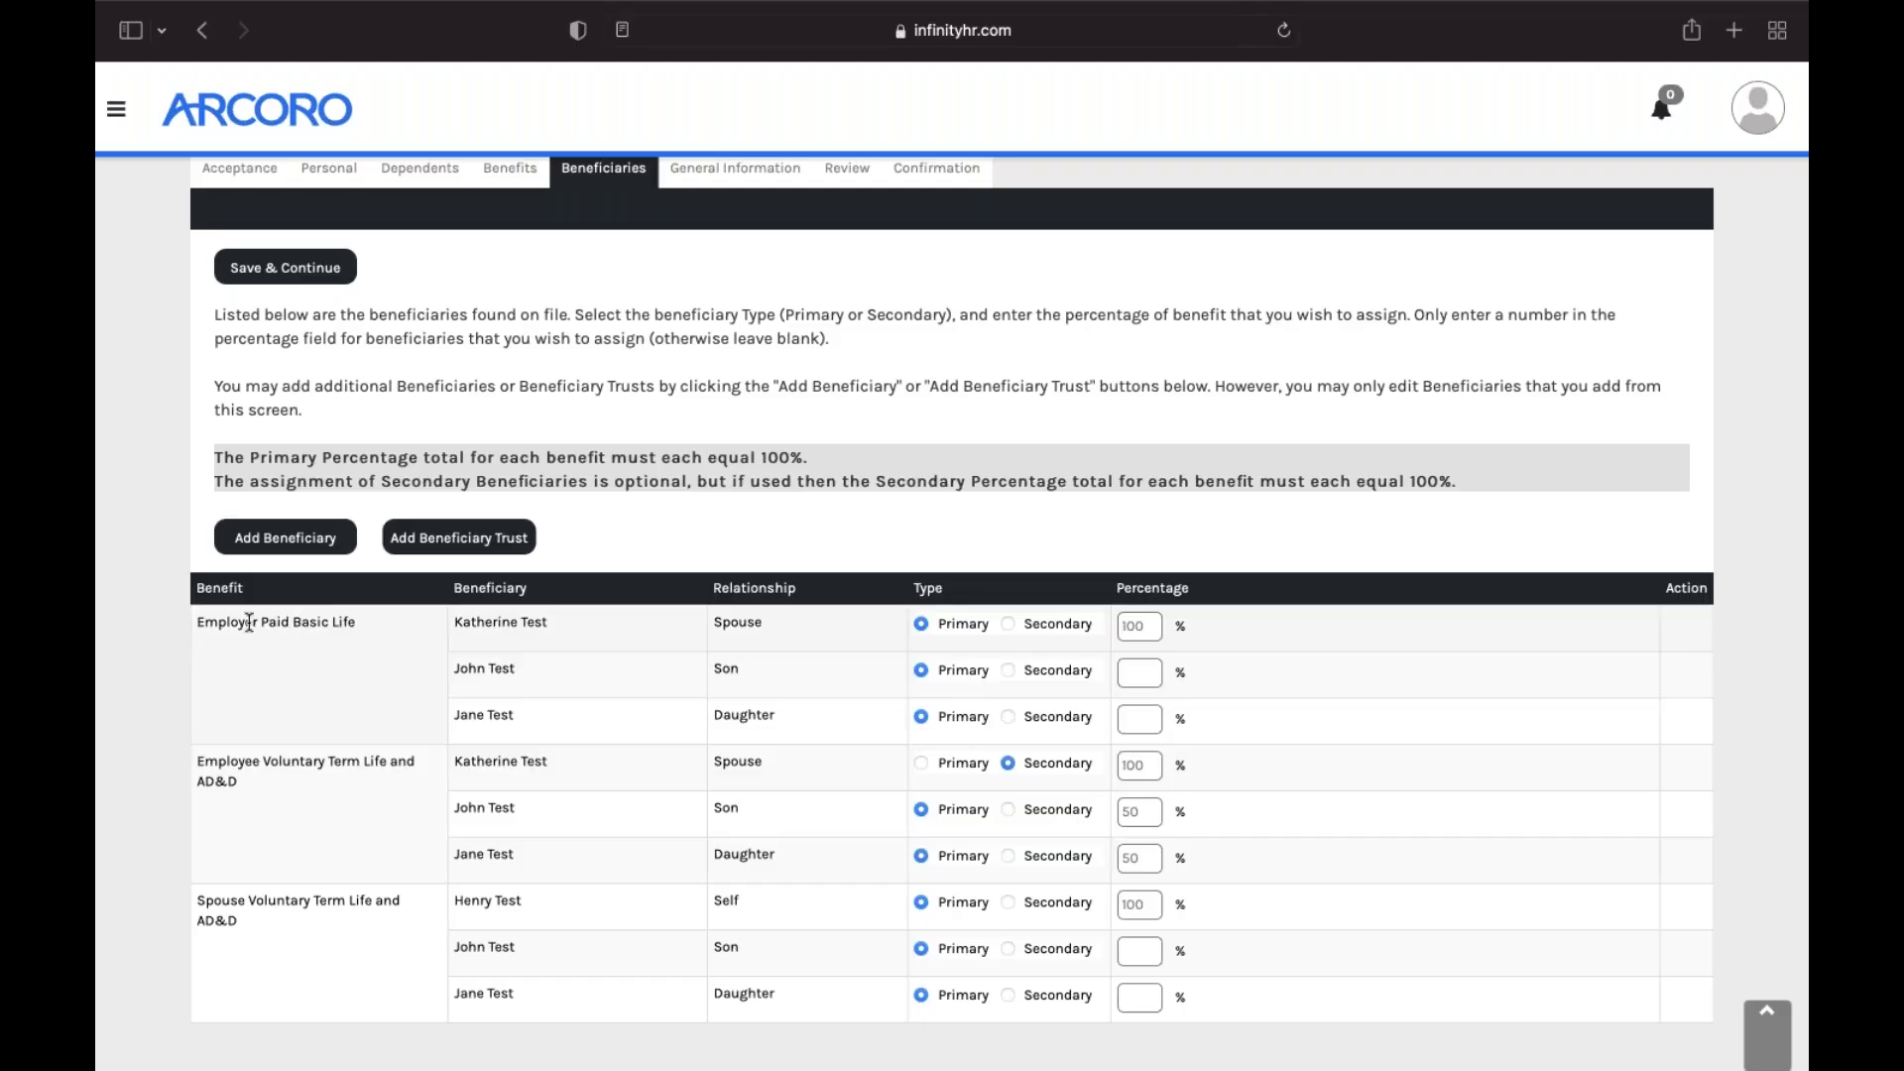
left_click_drag(221, 625, 363, 629)
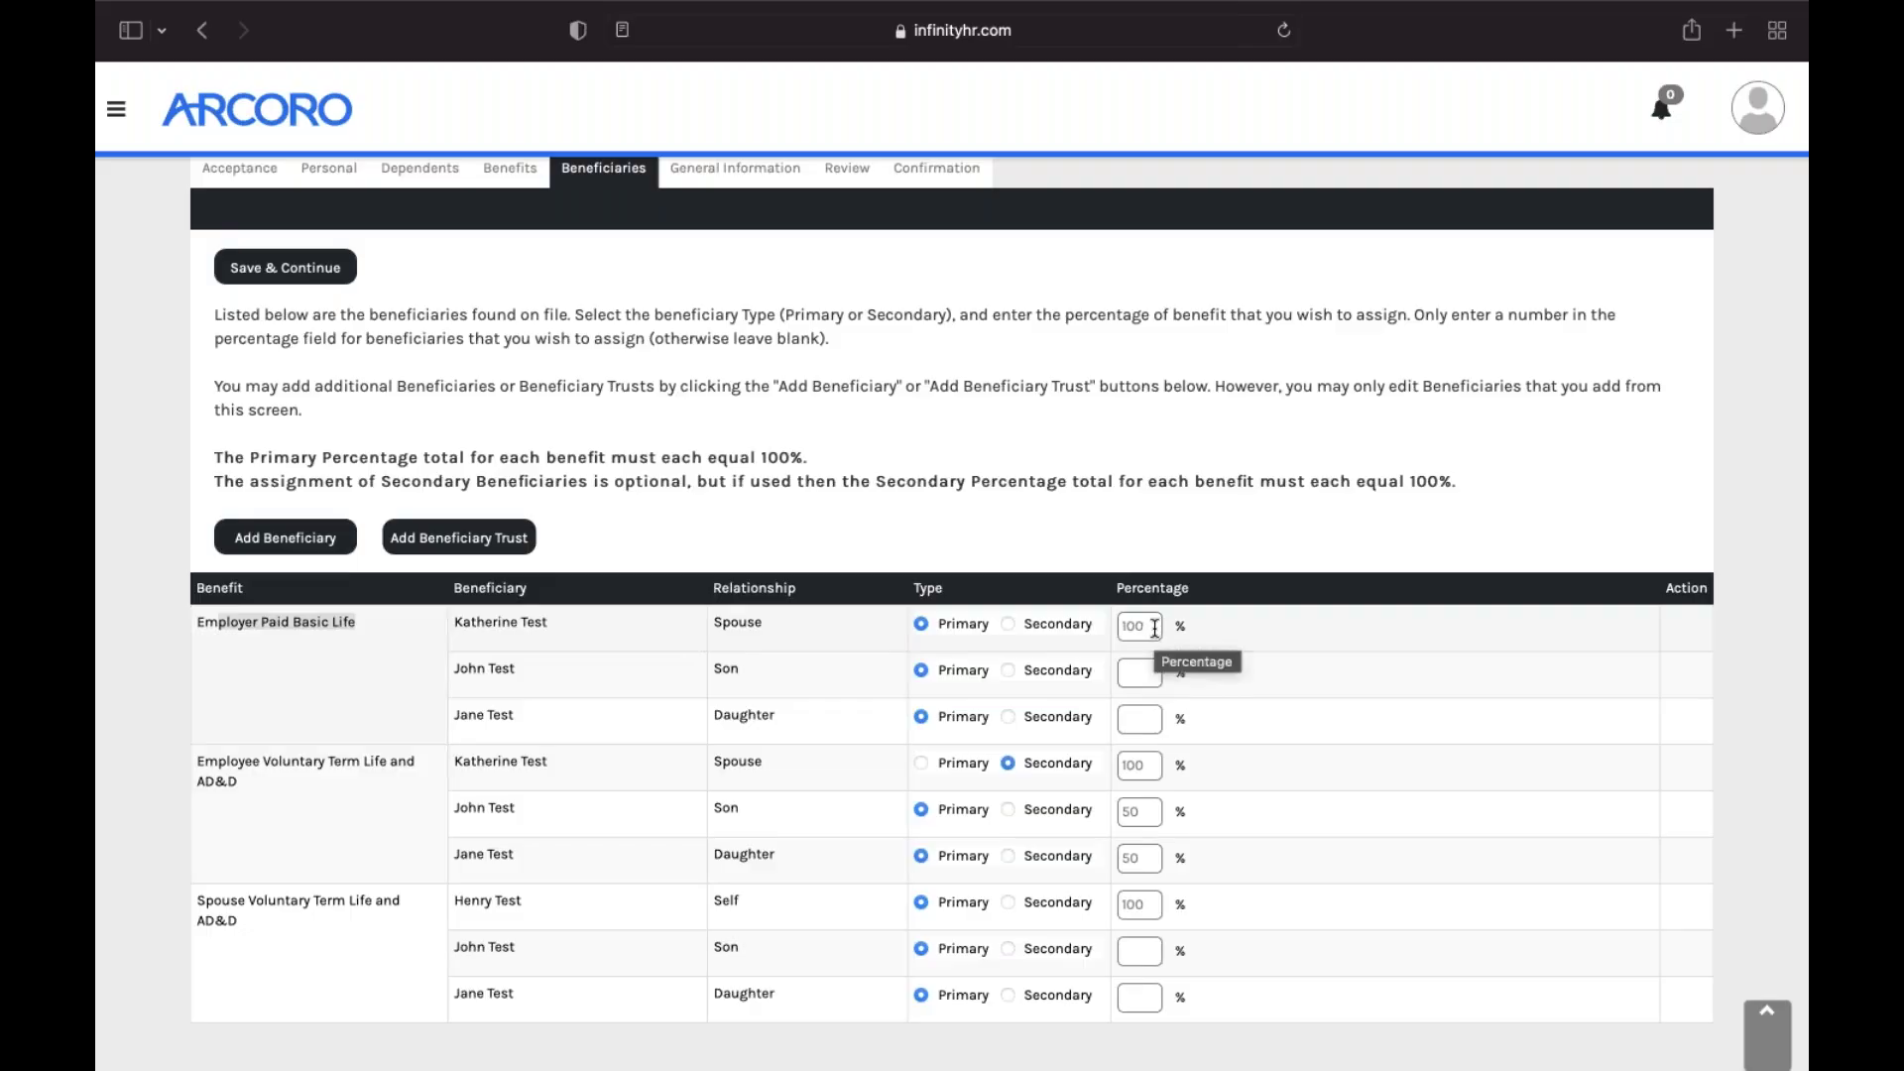
scroll(1093, 621, "down", 2)
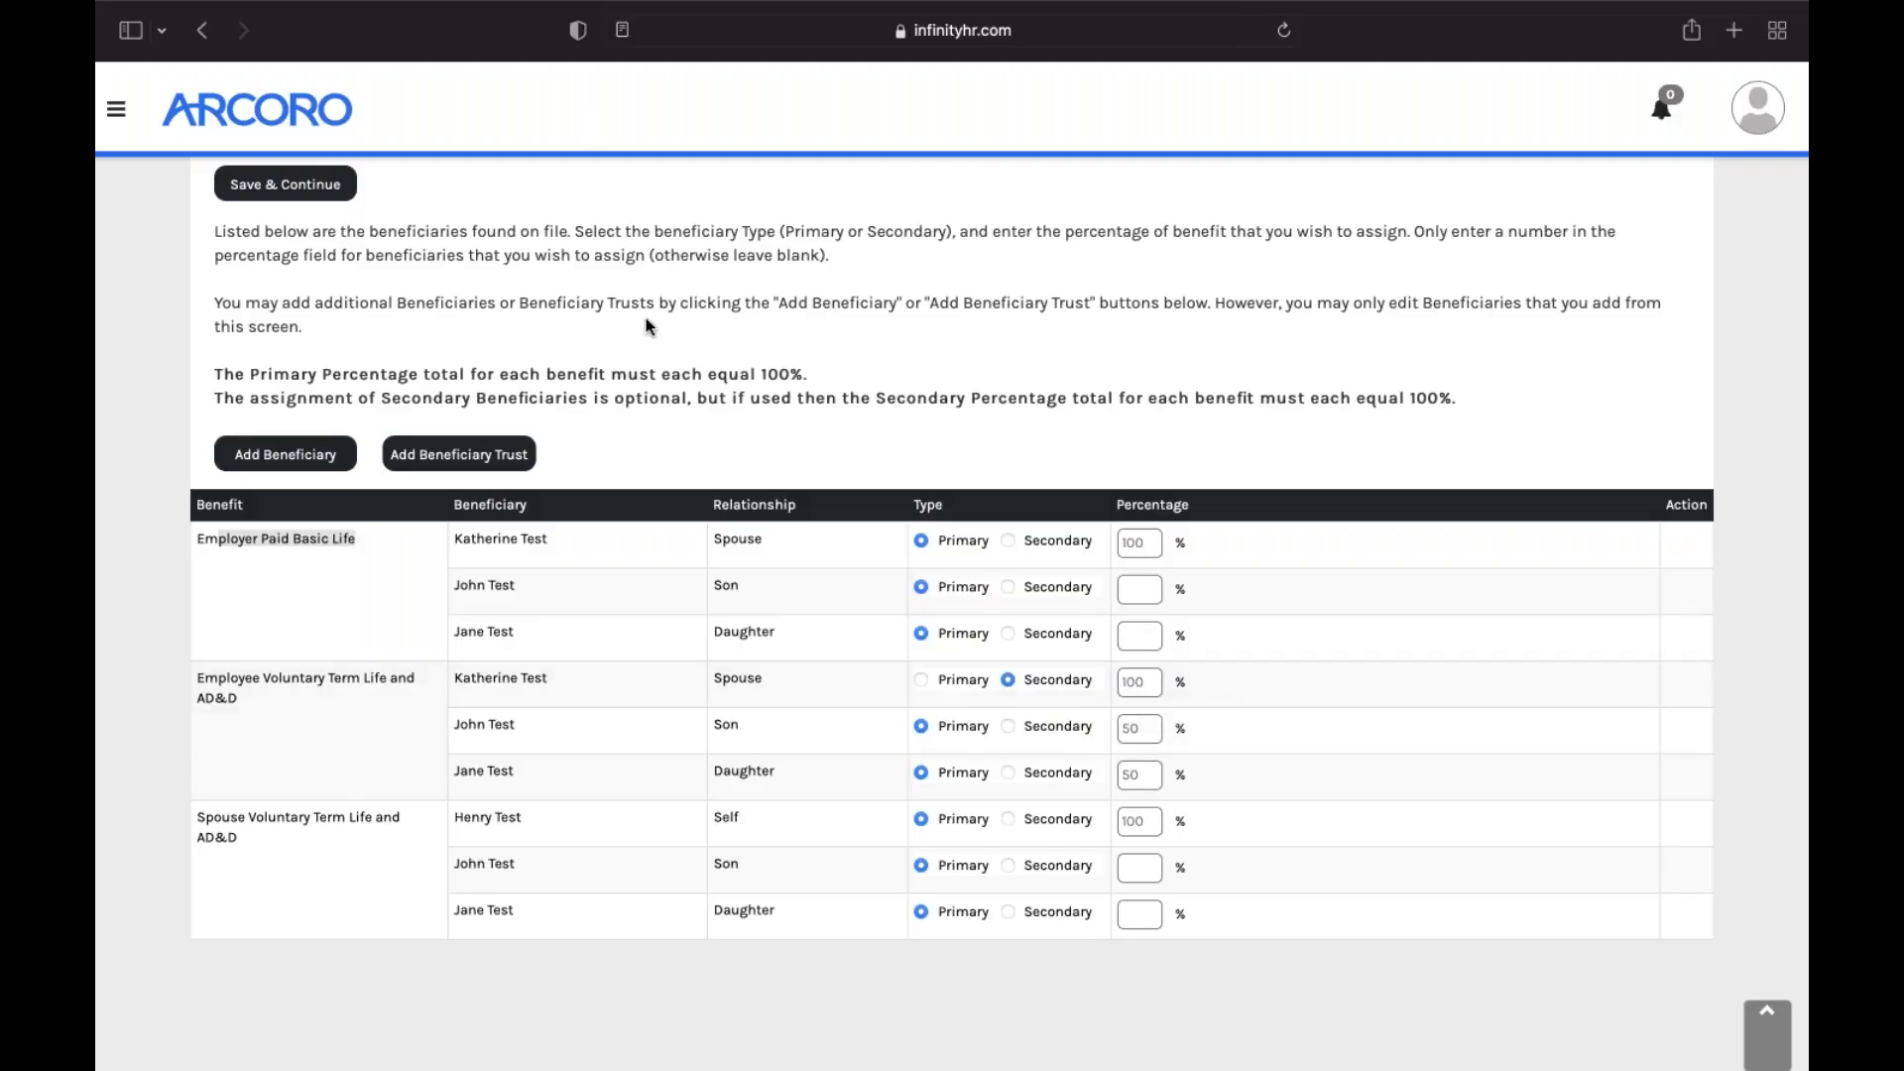
scroll(646, 327, "up", 2)
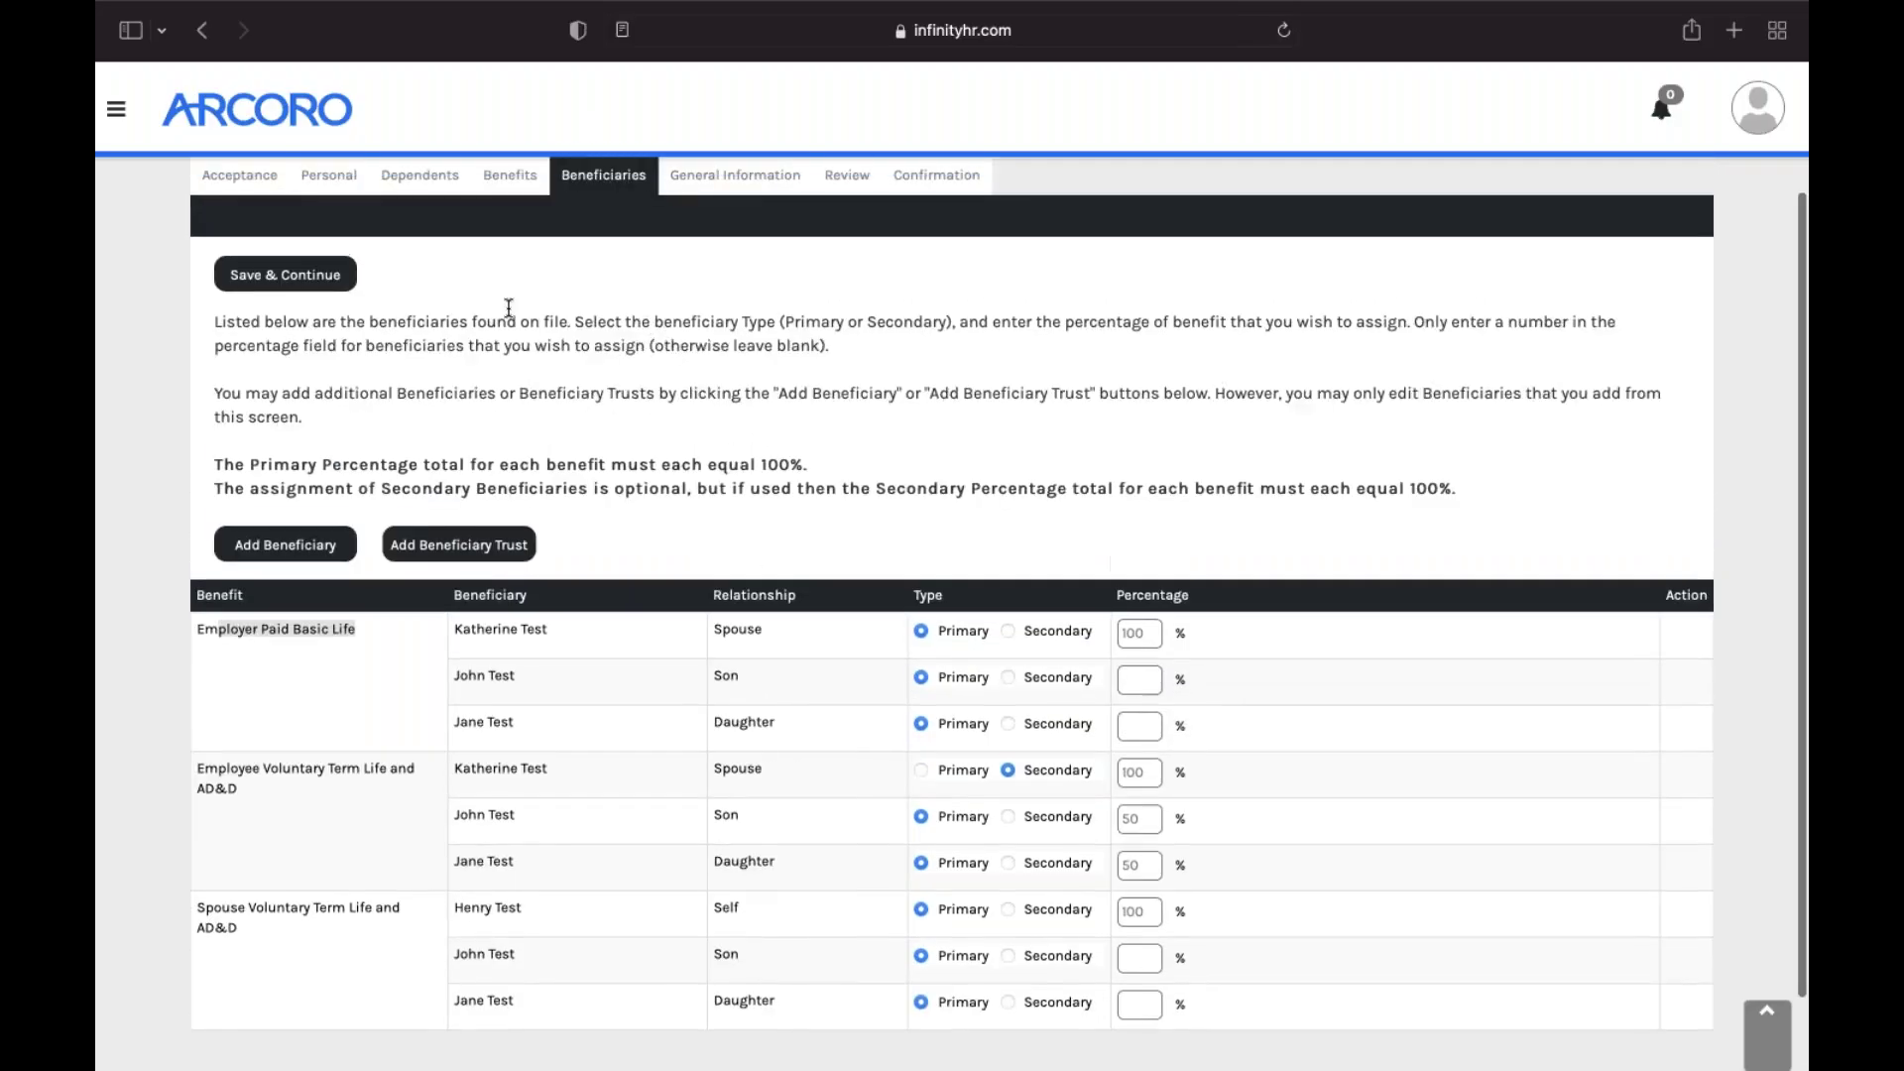
left_click(308, 277)
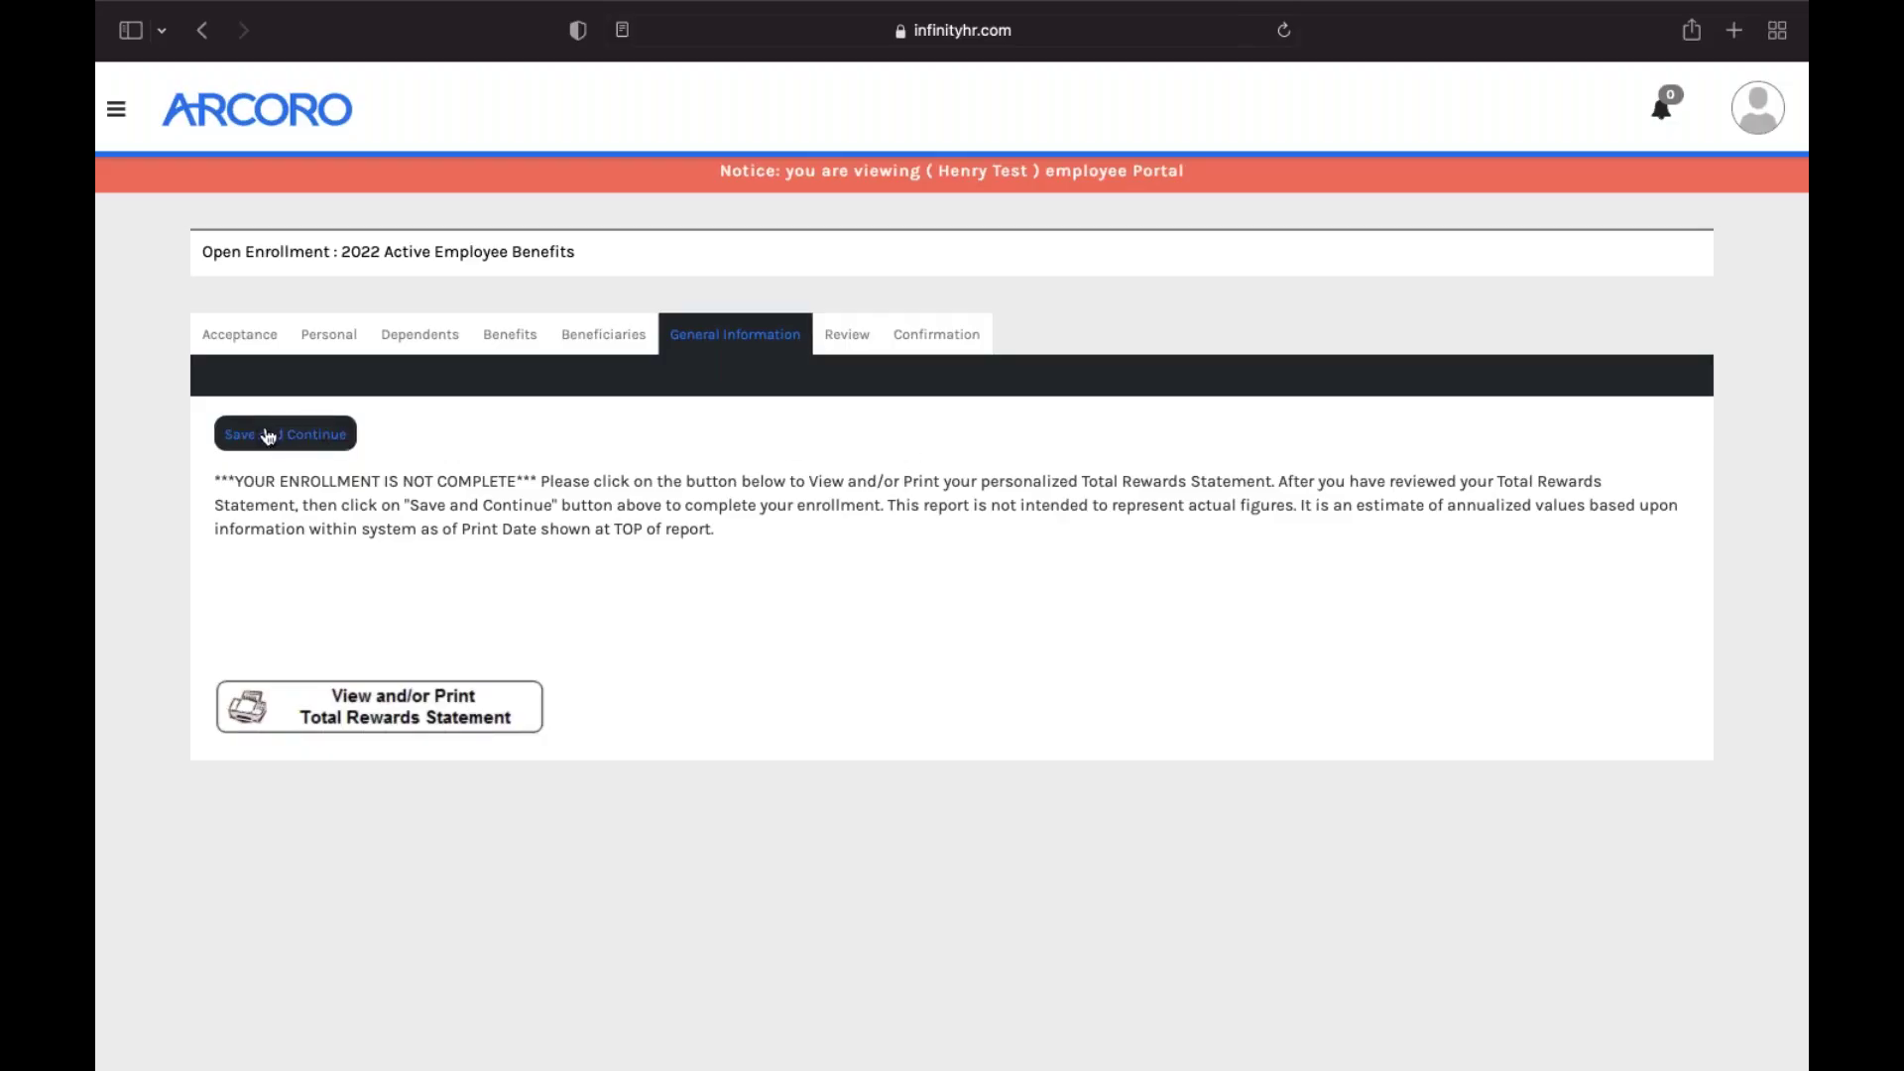
Continue past General Information to Review and examine the personal information, elected coverages and beneficiary assignments.
left_click(300, 434)
left_click(325, 444)
scroll(524, 514, "down", 2)
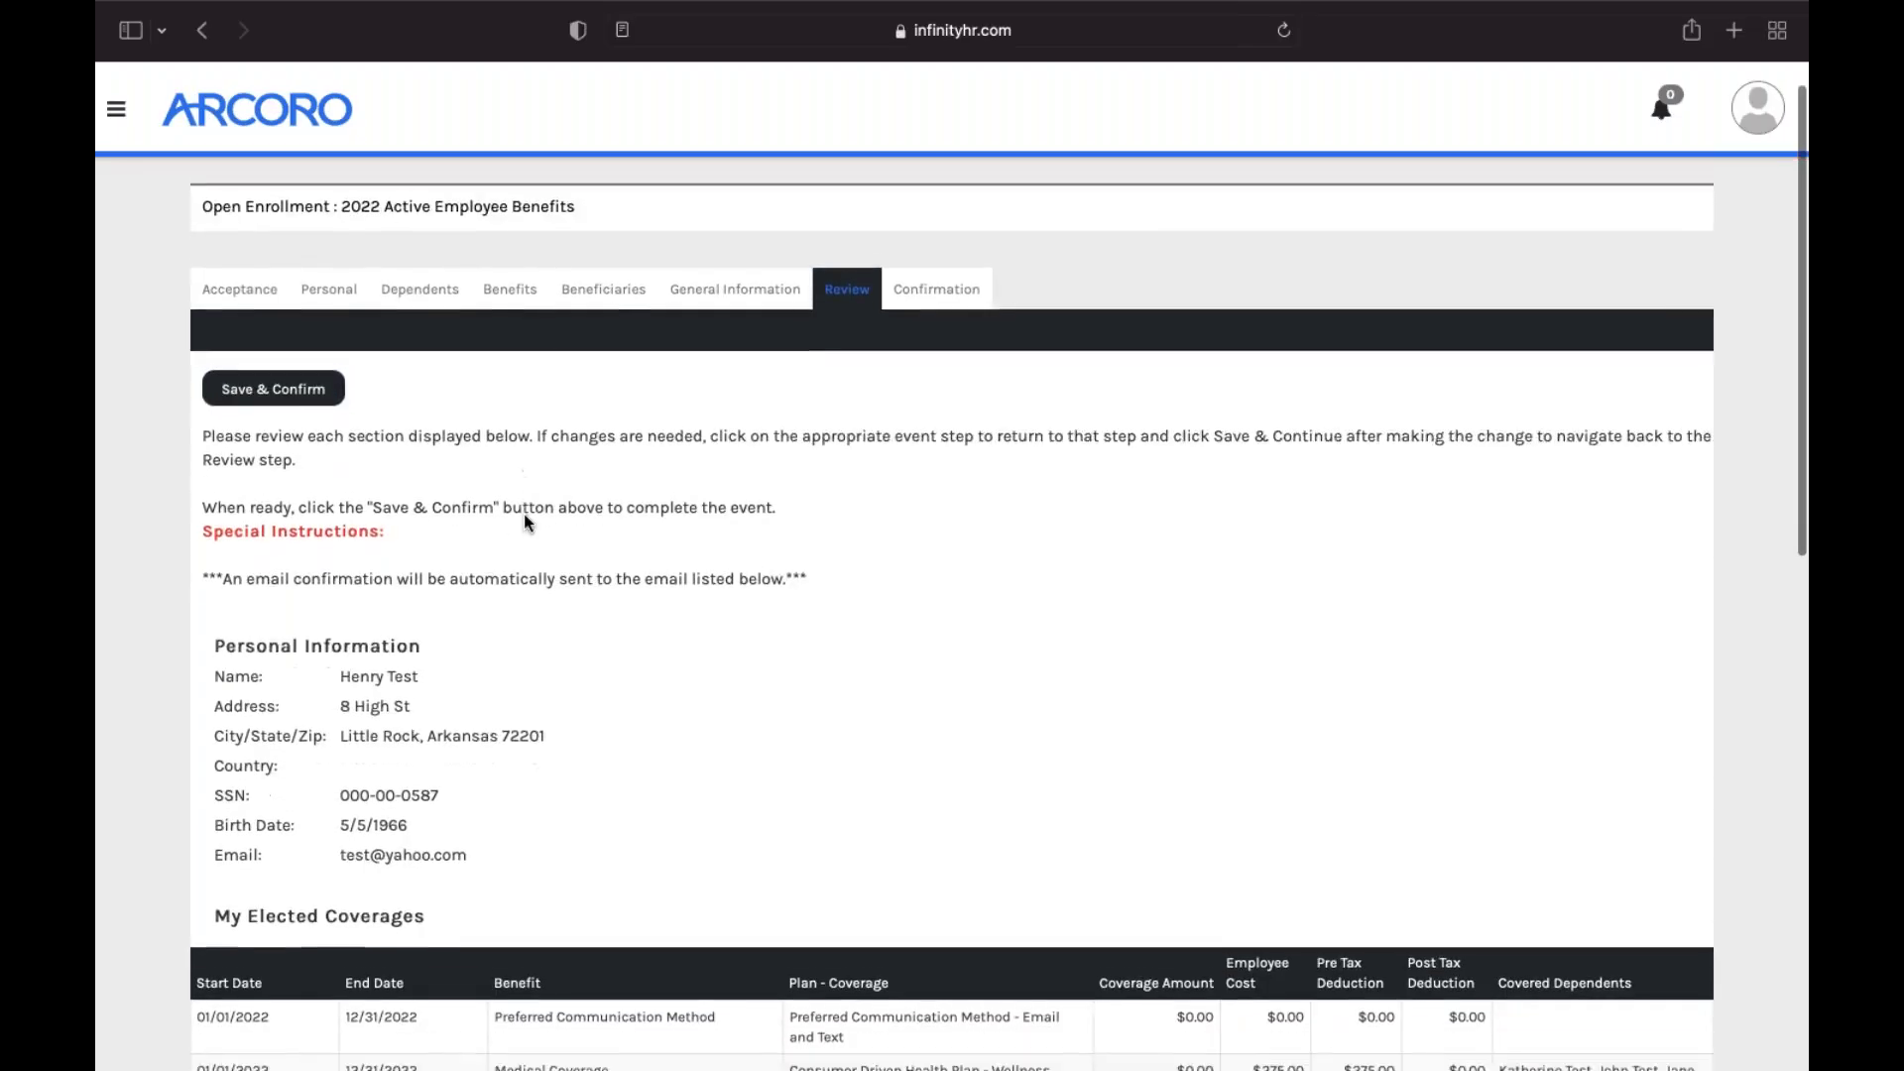
scroll(525, 515, "down", 2)
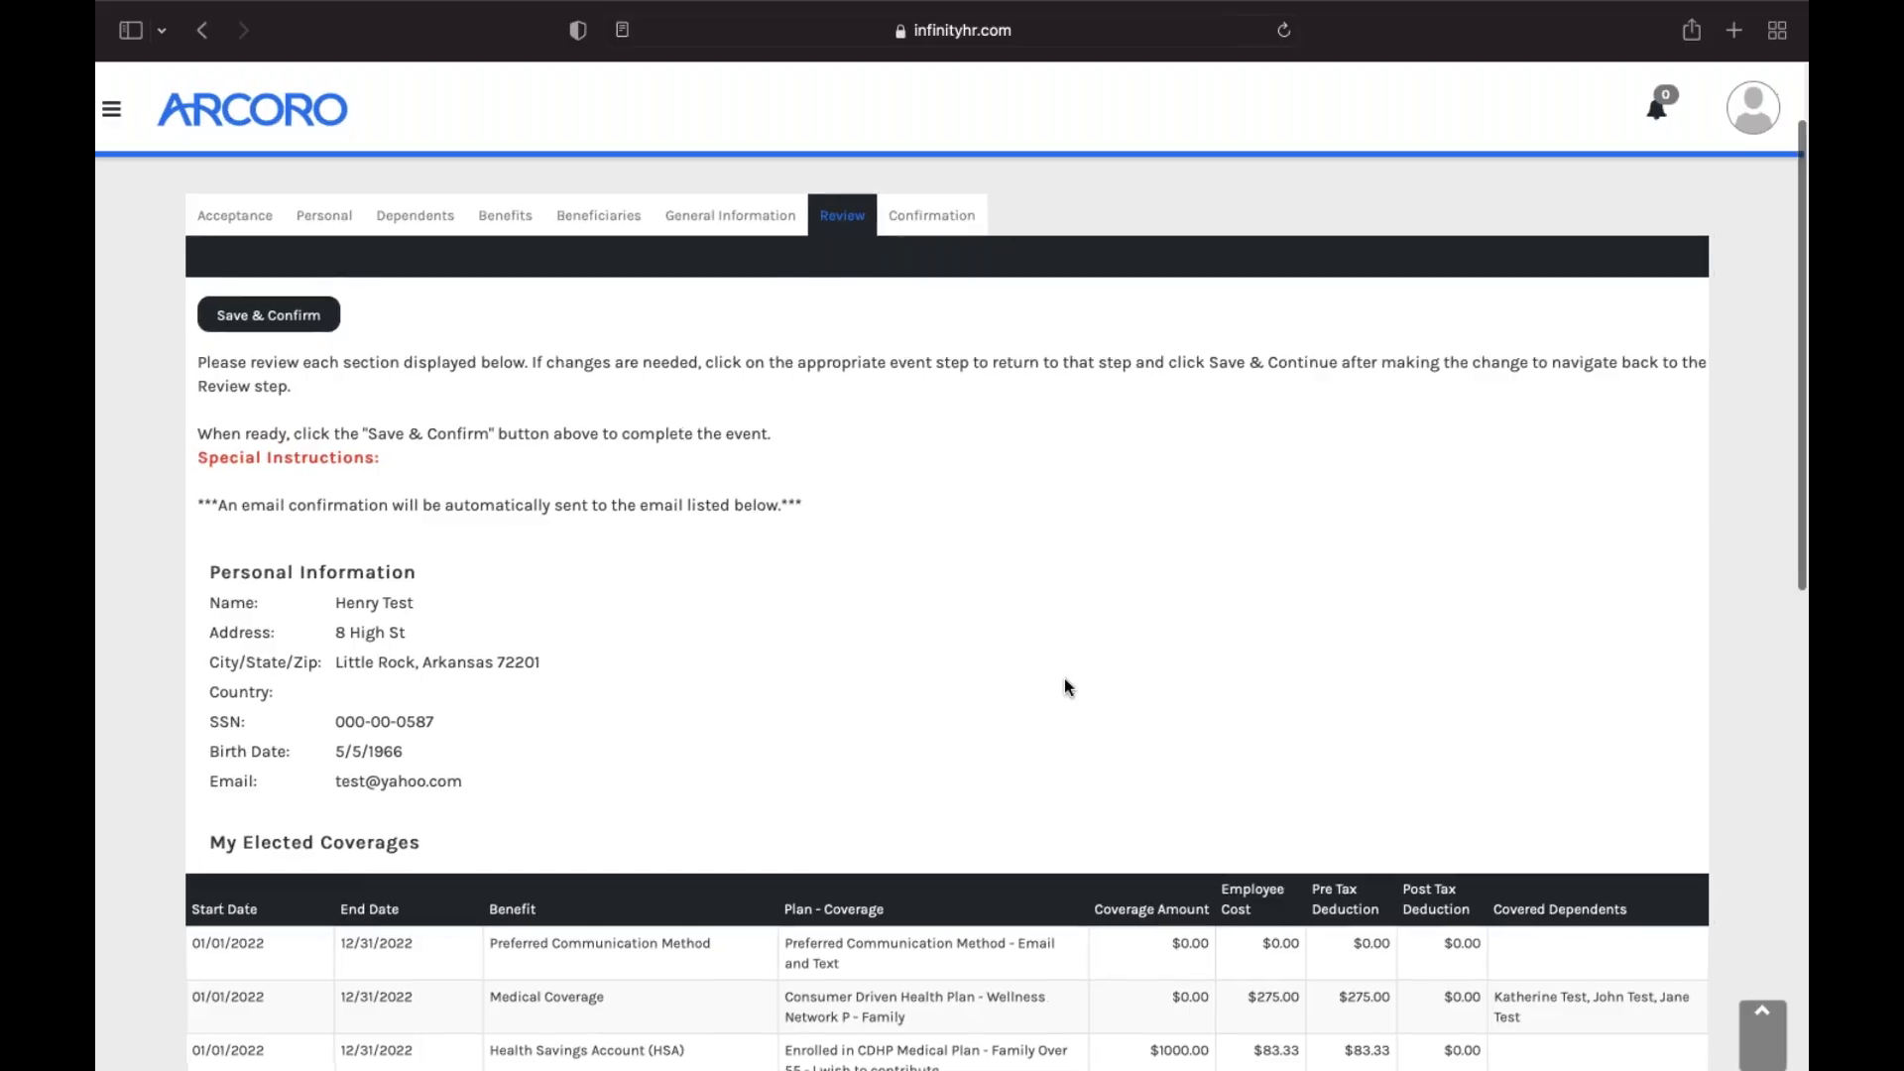
scroll(1052, 678, "down", 1)
scroll(1051, 677, "down", 2)
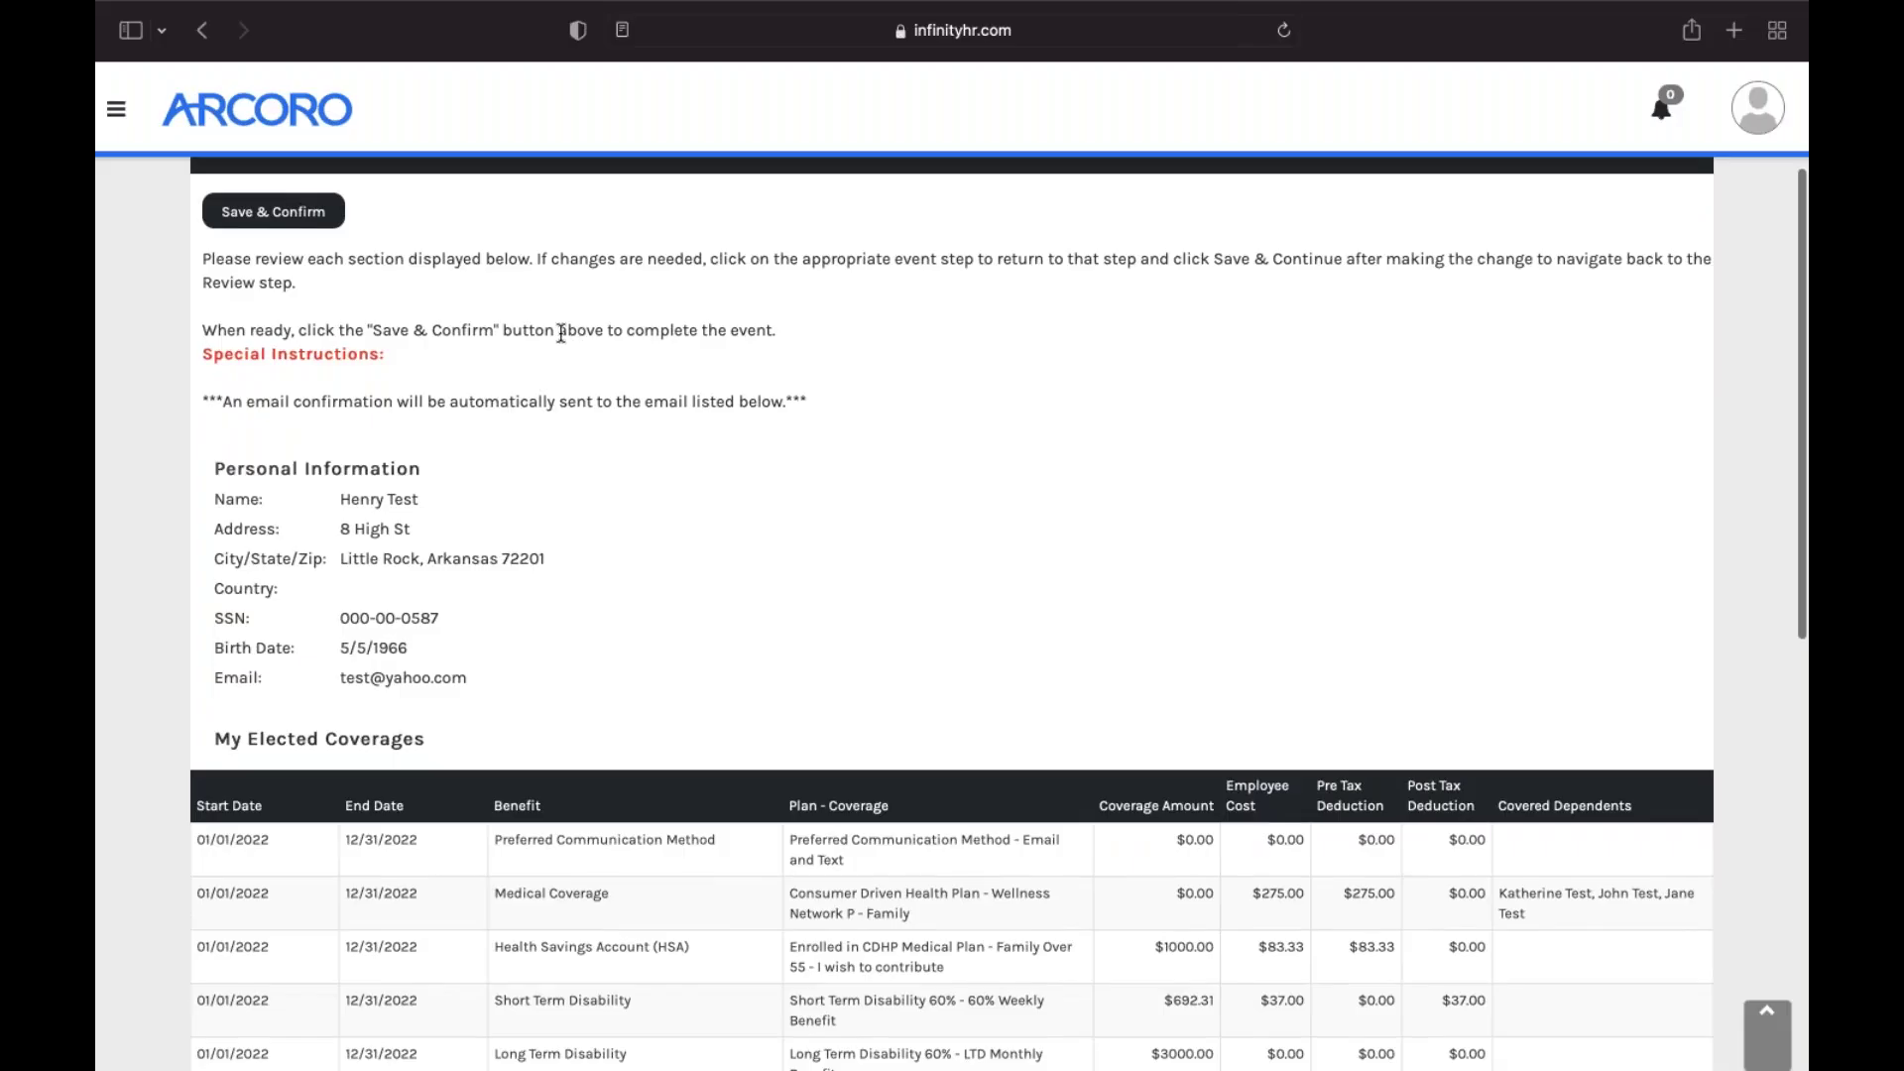
left_click(282, 212)
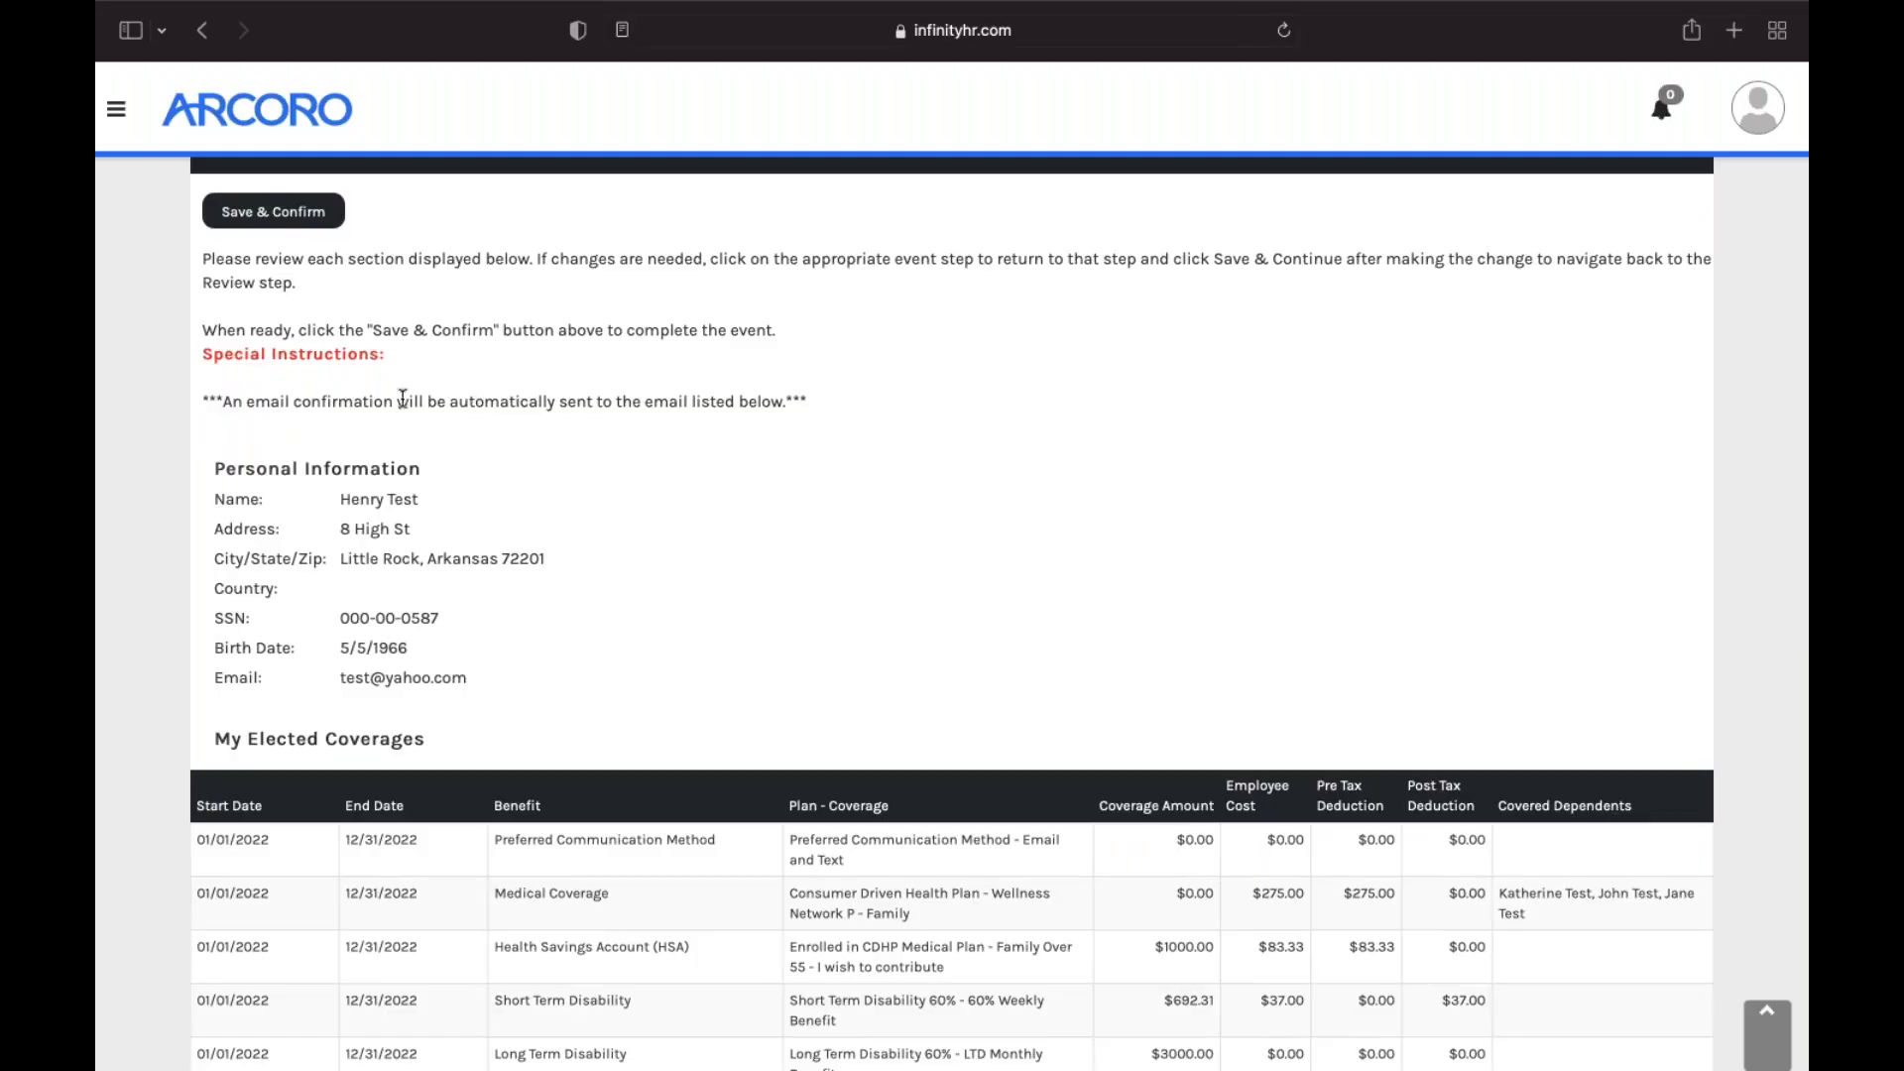
scroll(280, 407, "down", 3)
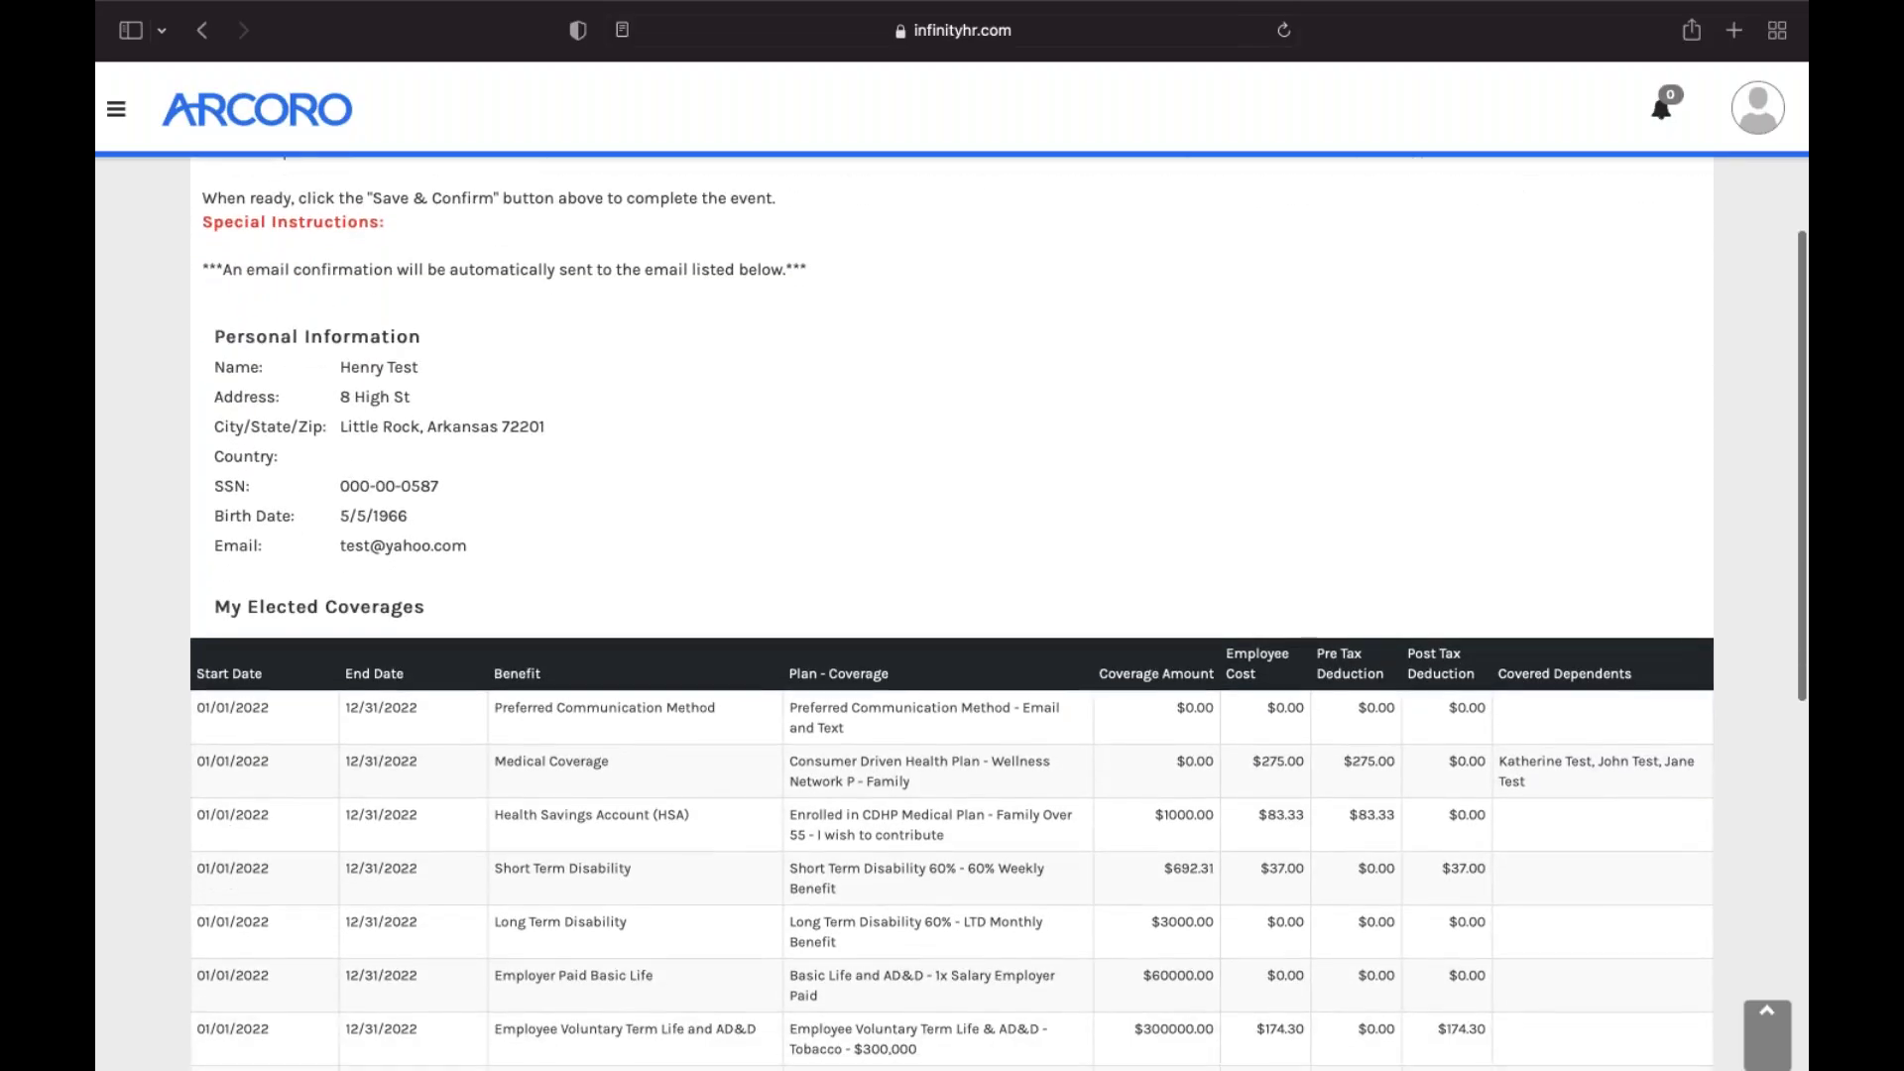
scroll(367, 456, "down", 1)
scroll(571, 402, "down", 7)
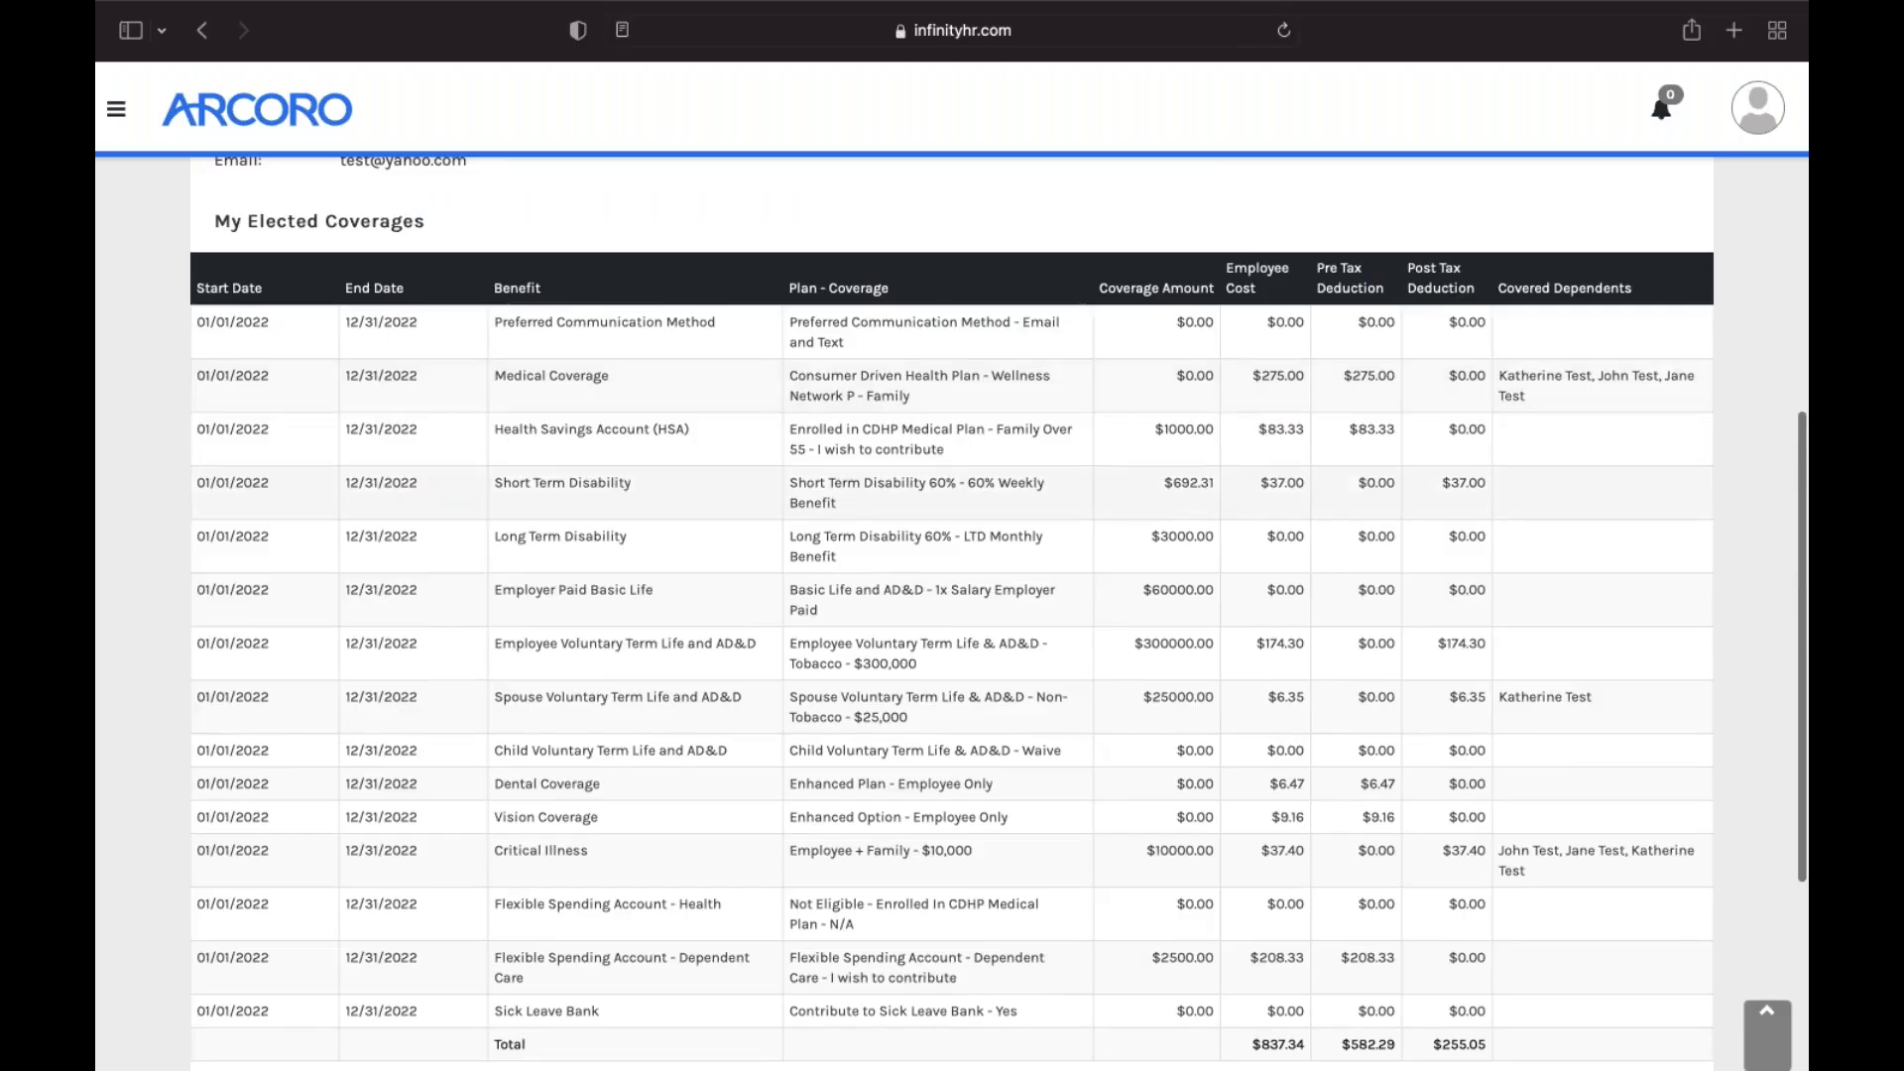
scroll(1557, 385, "down", 8)
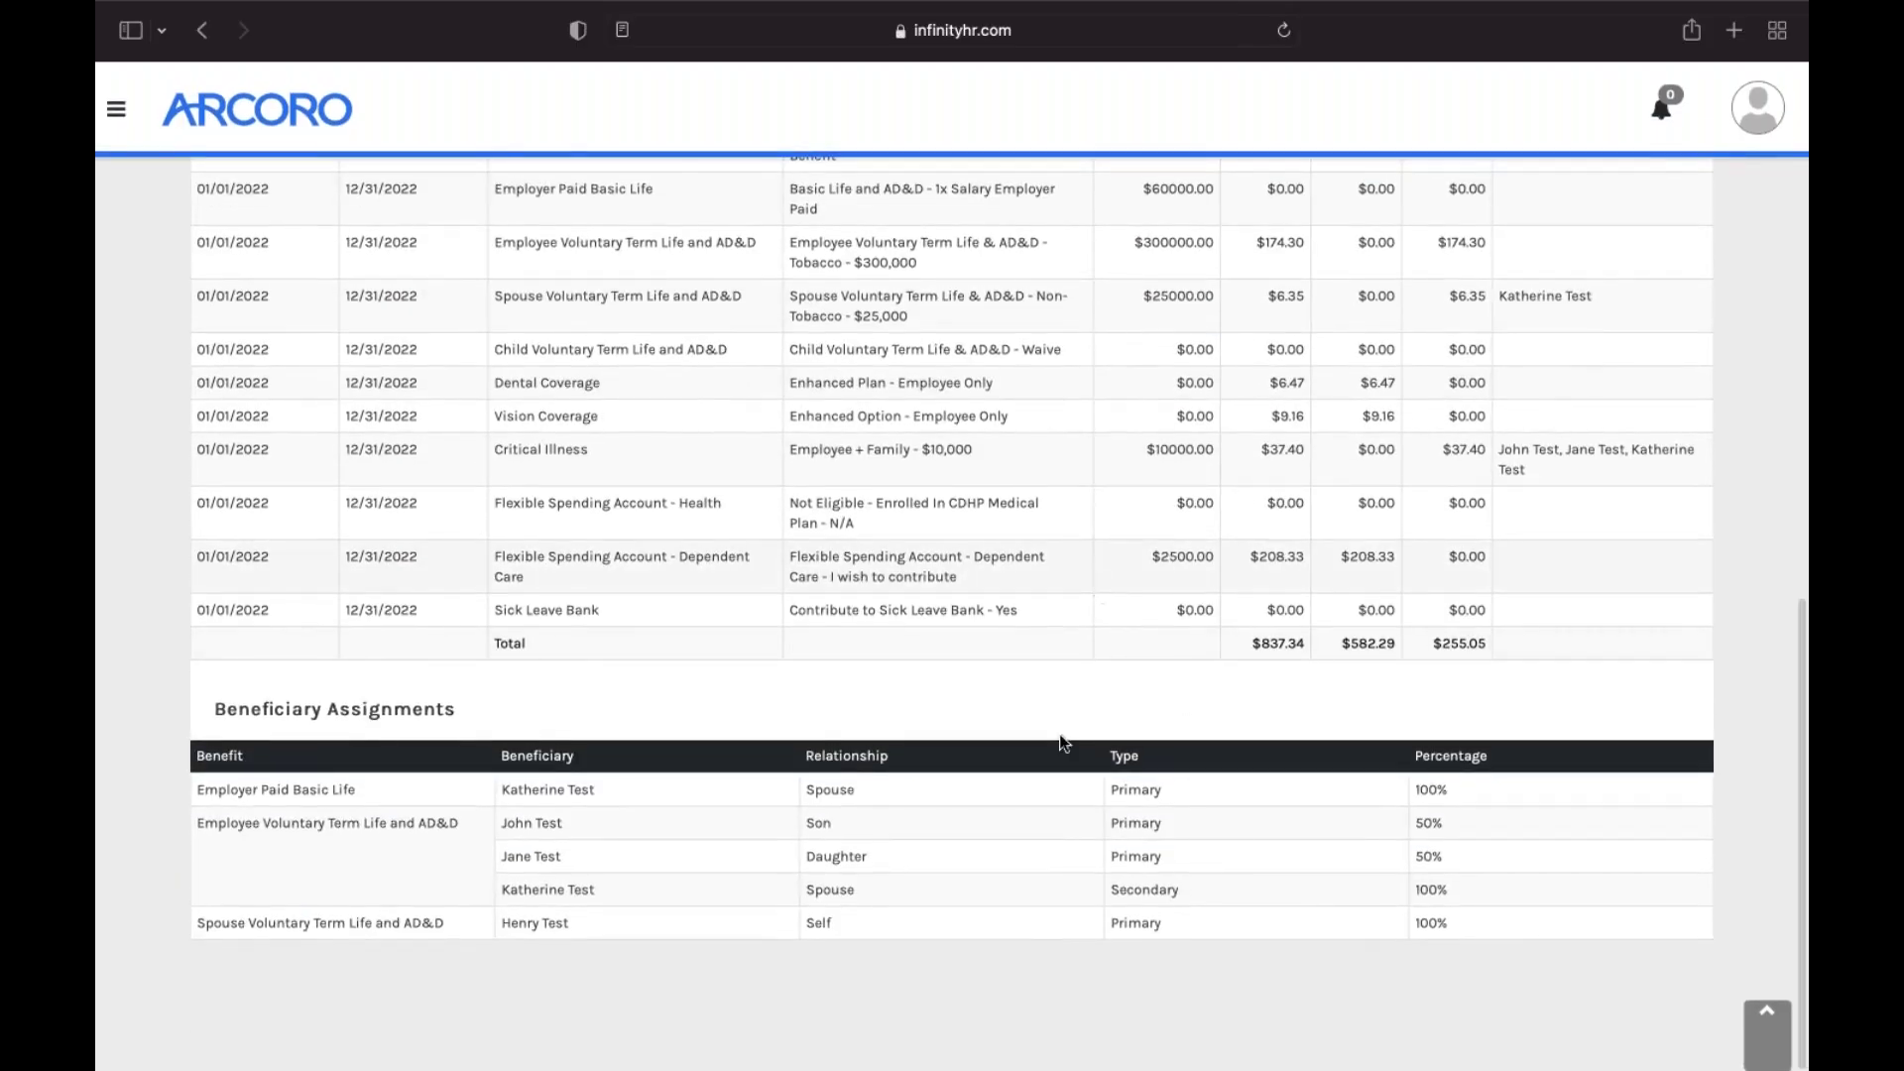
scroll(985, 748, "up", 10)
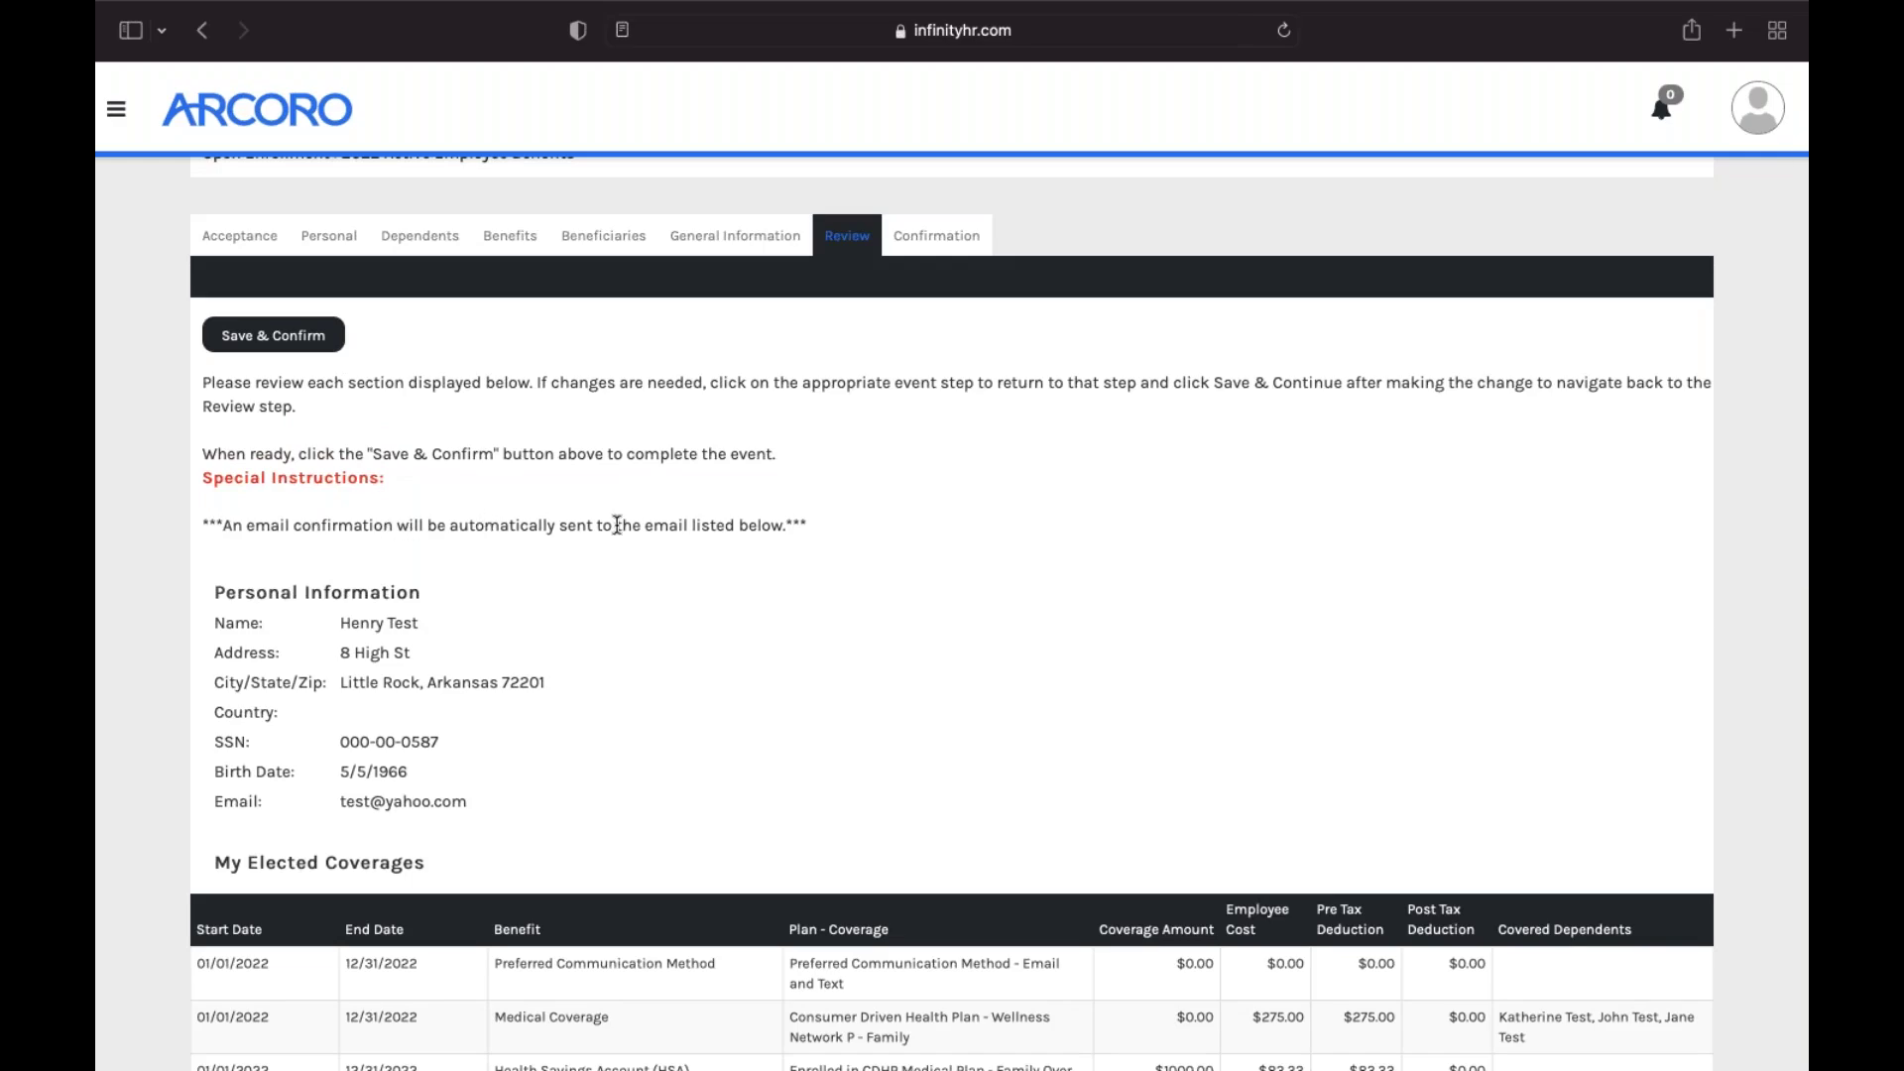
Check the e-mail address on file for the confirmation, and save and confirm the enrollment with the electronic signature agreement.
double_click(461, 802)
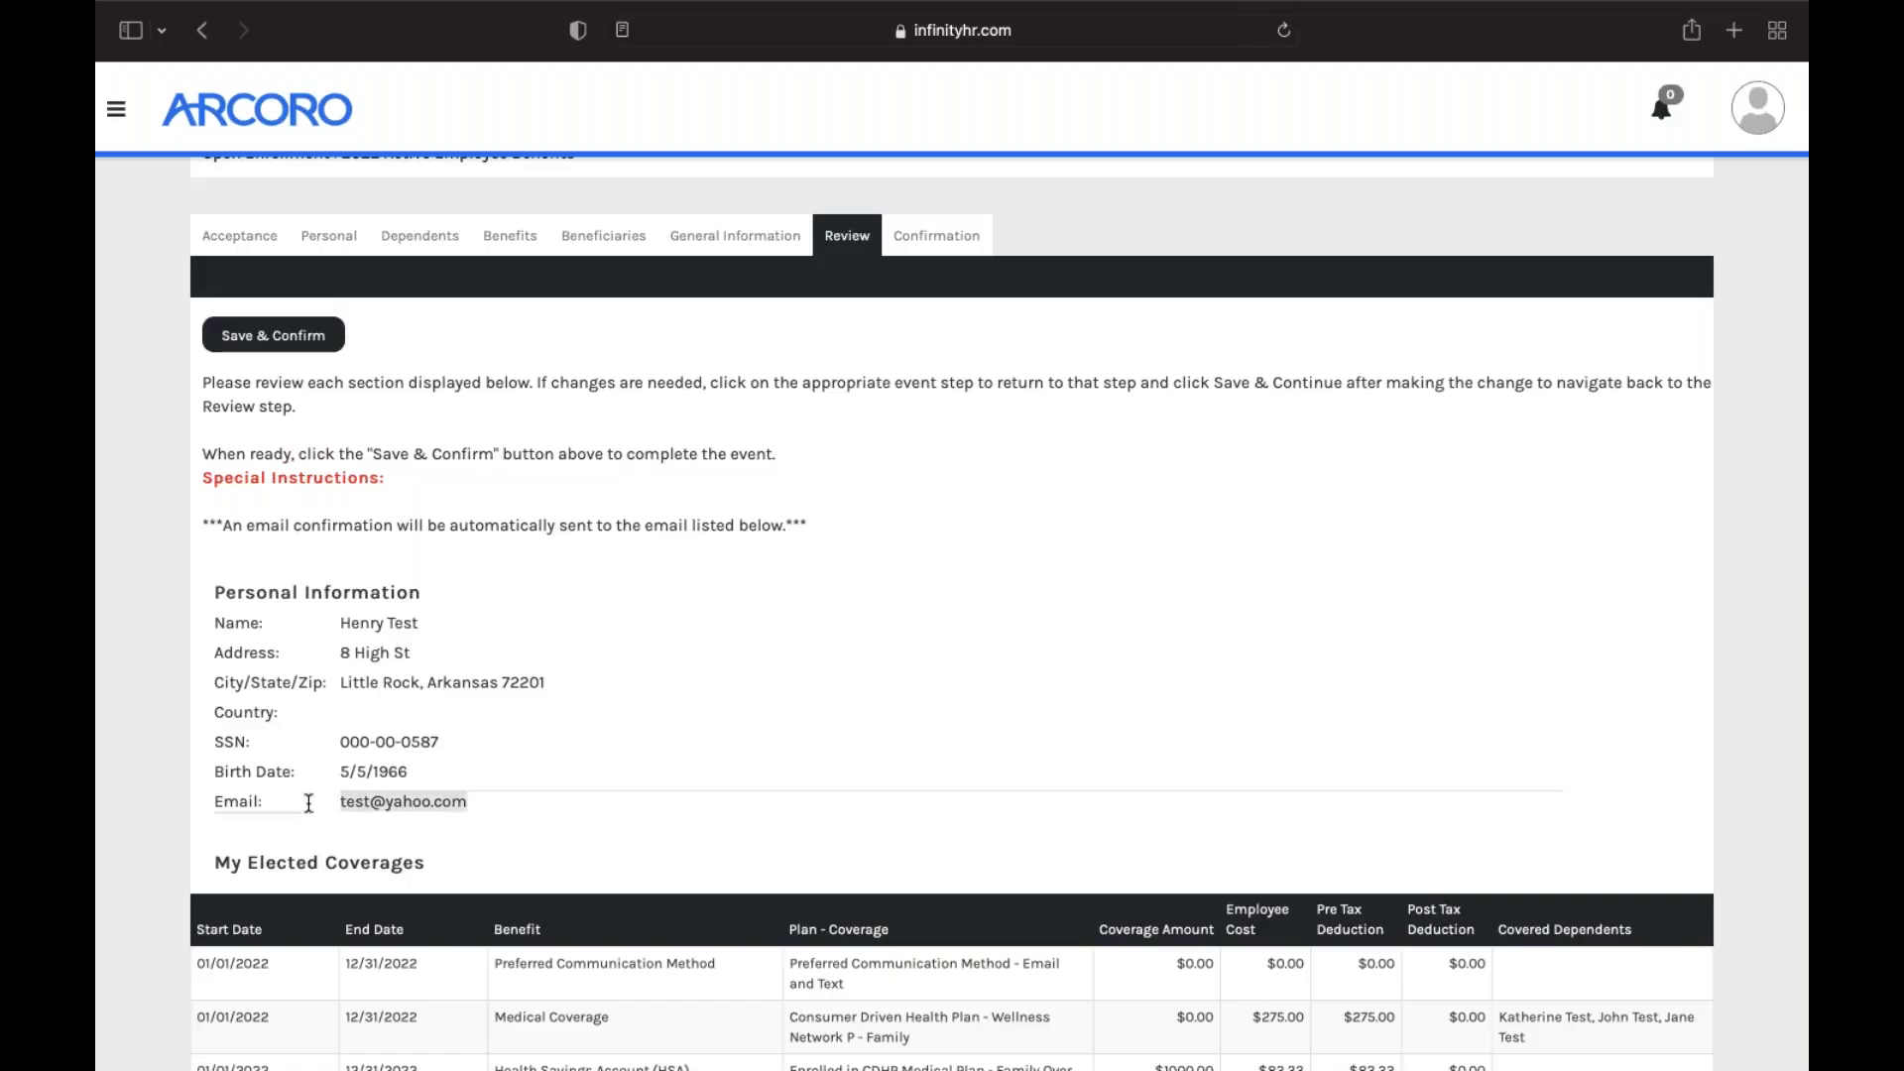
left_click(316, 335)
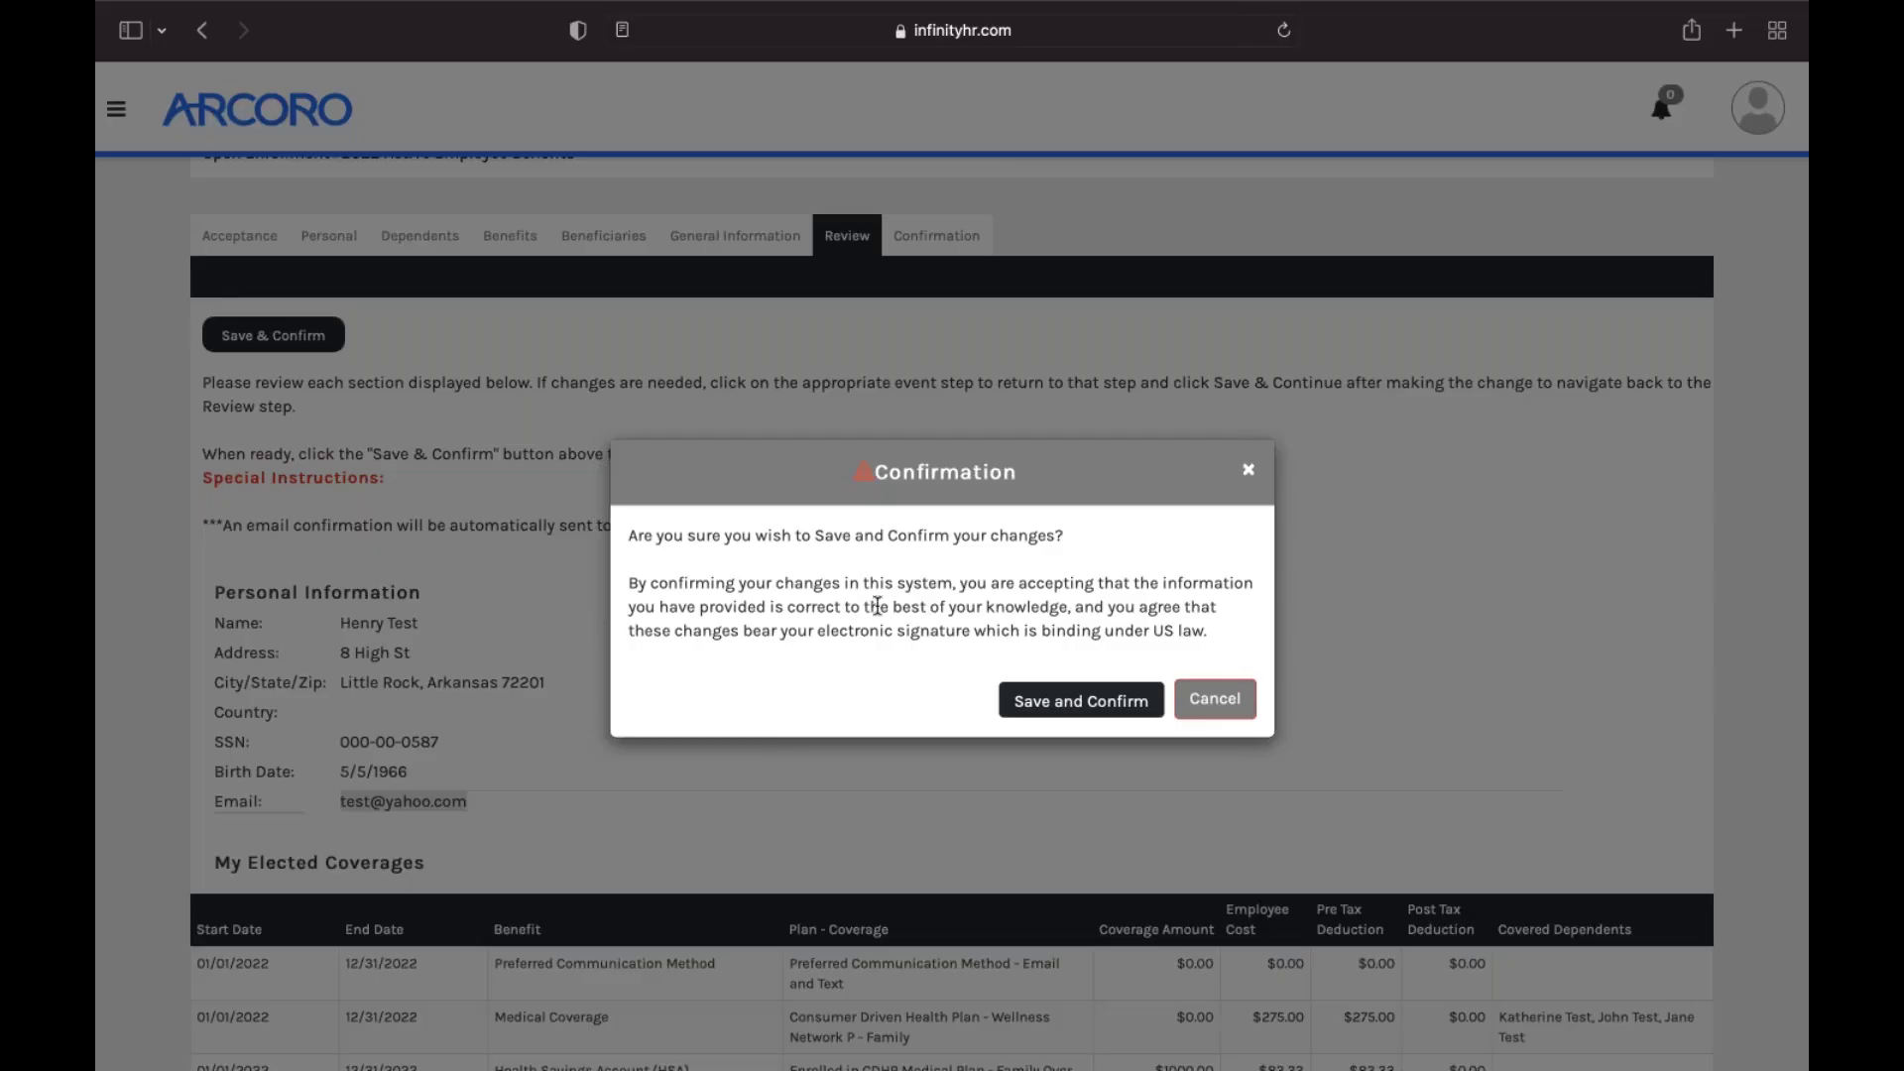
left_click(1097, 708)
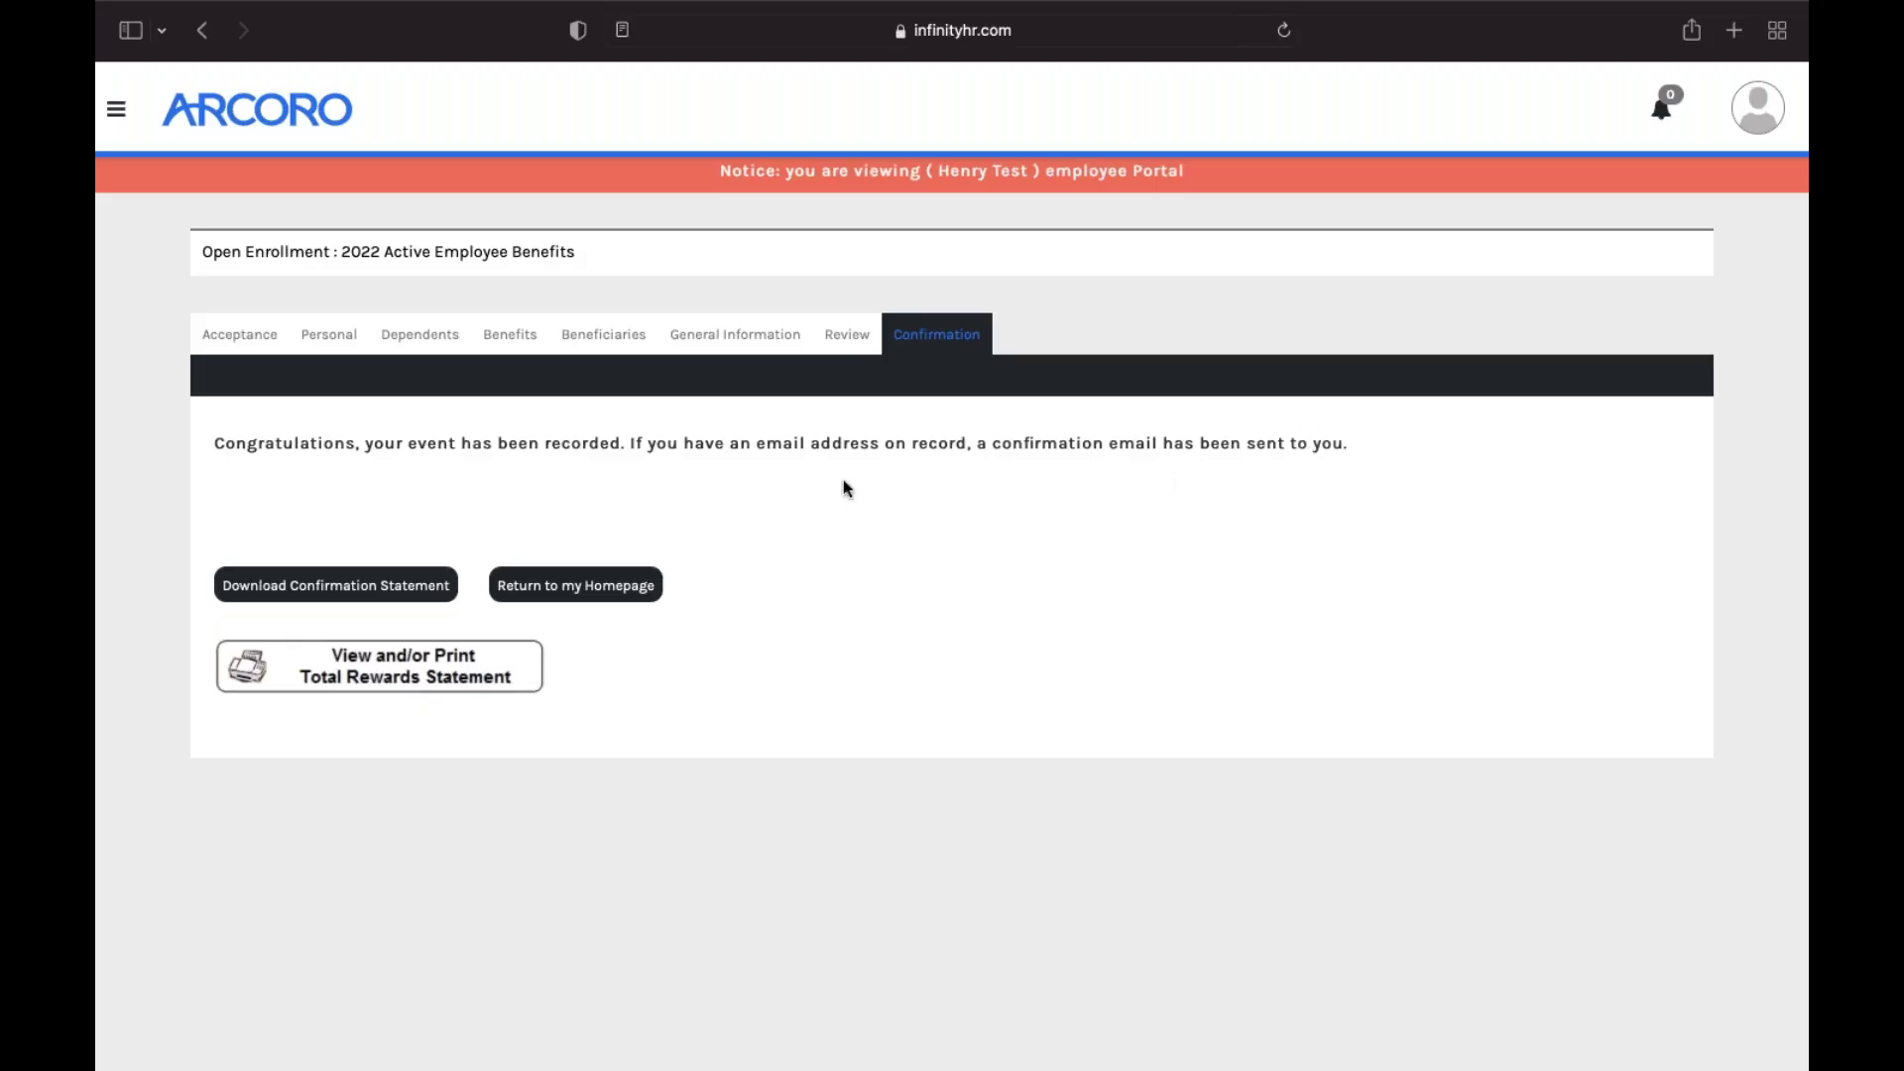
Download the Confirmation Statement and examine its benefit coverages, contribution coverages and covered dependents.
left_click(333, 586)
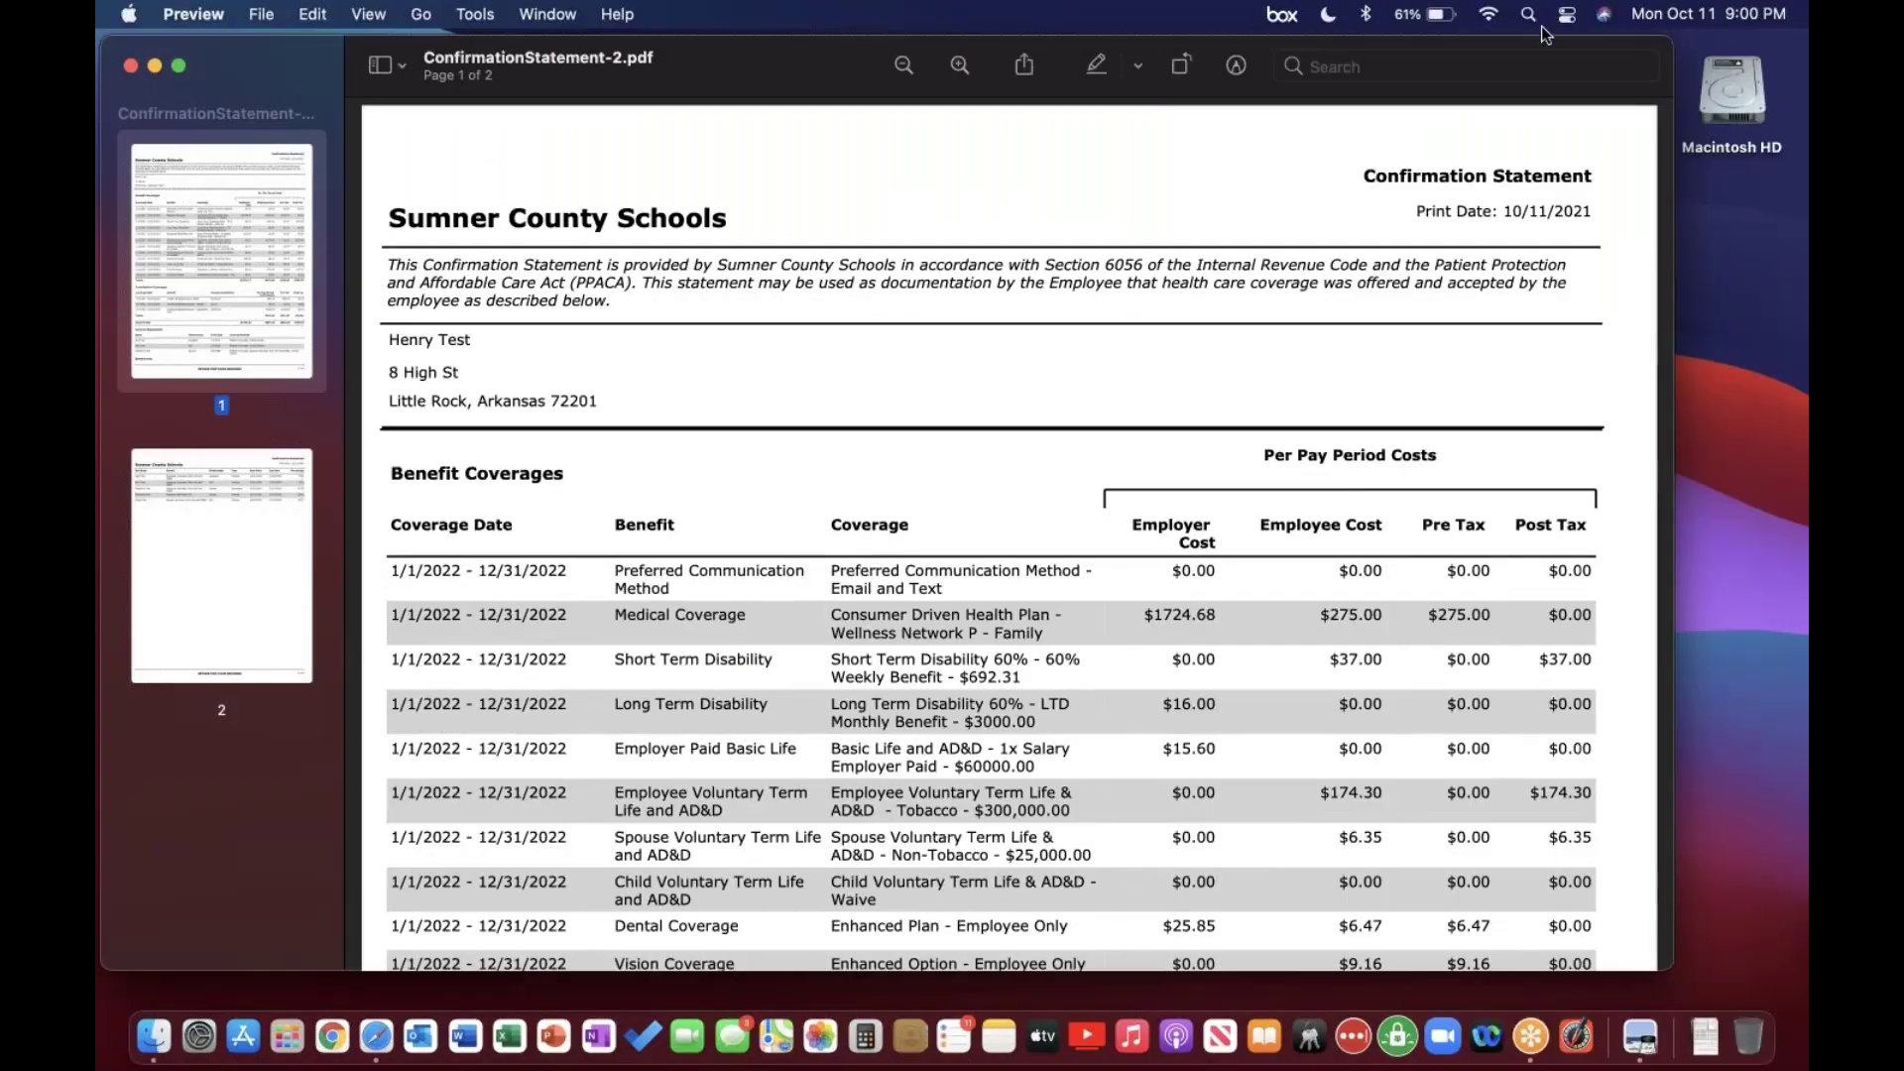
scroll(1188, 614, "down", 1)
scroll(1188, 614, "down", 5)
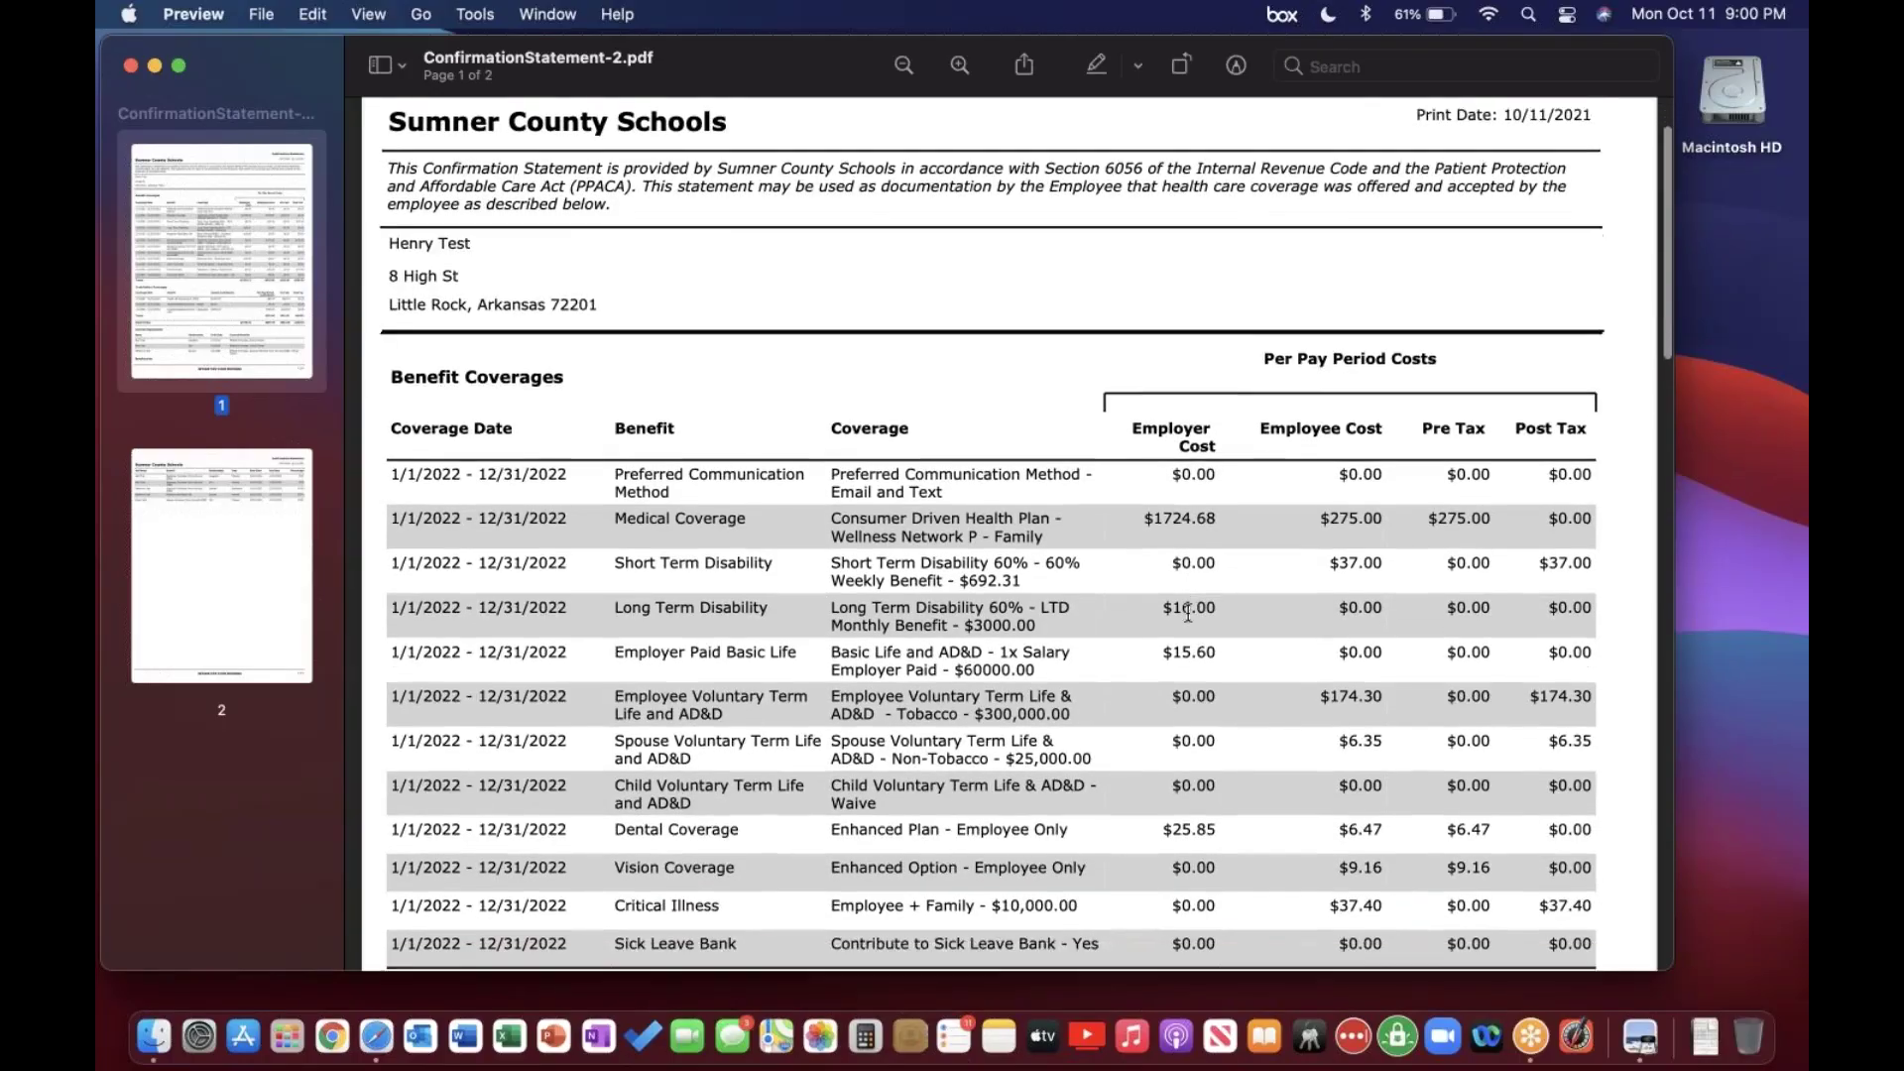
scroll(1188, 613, "down", 12)
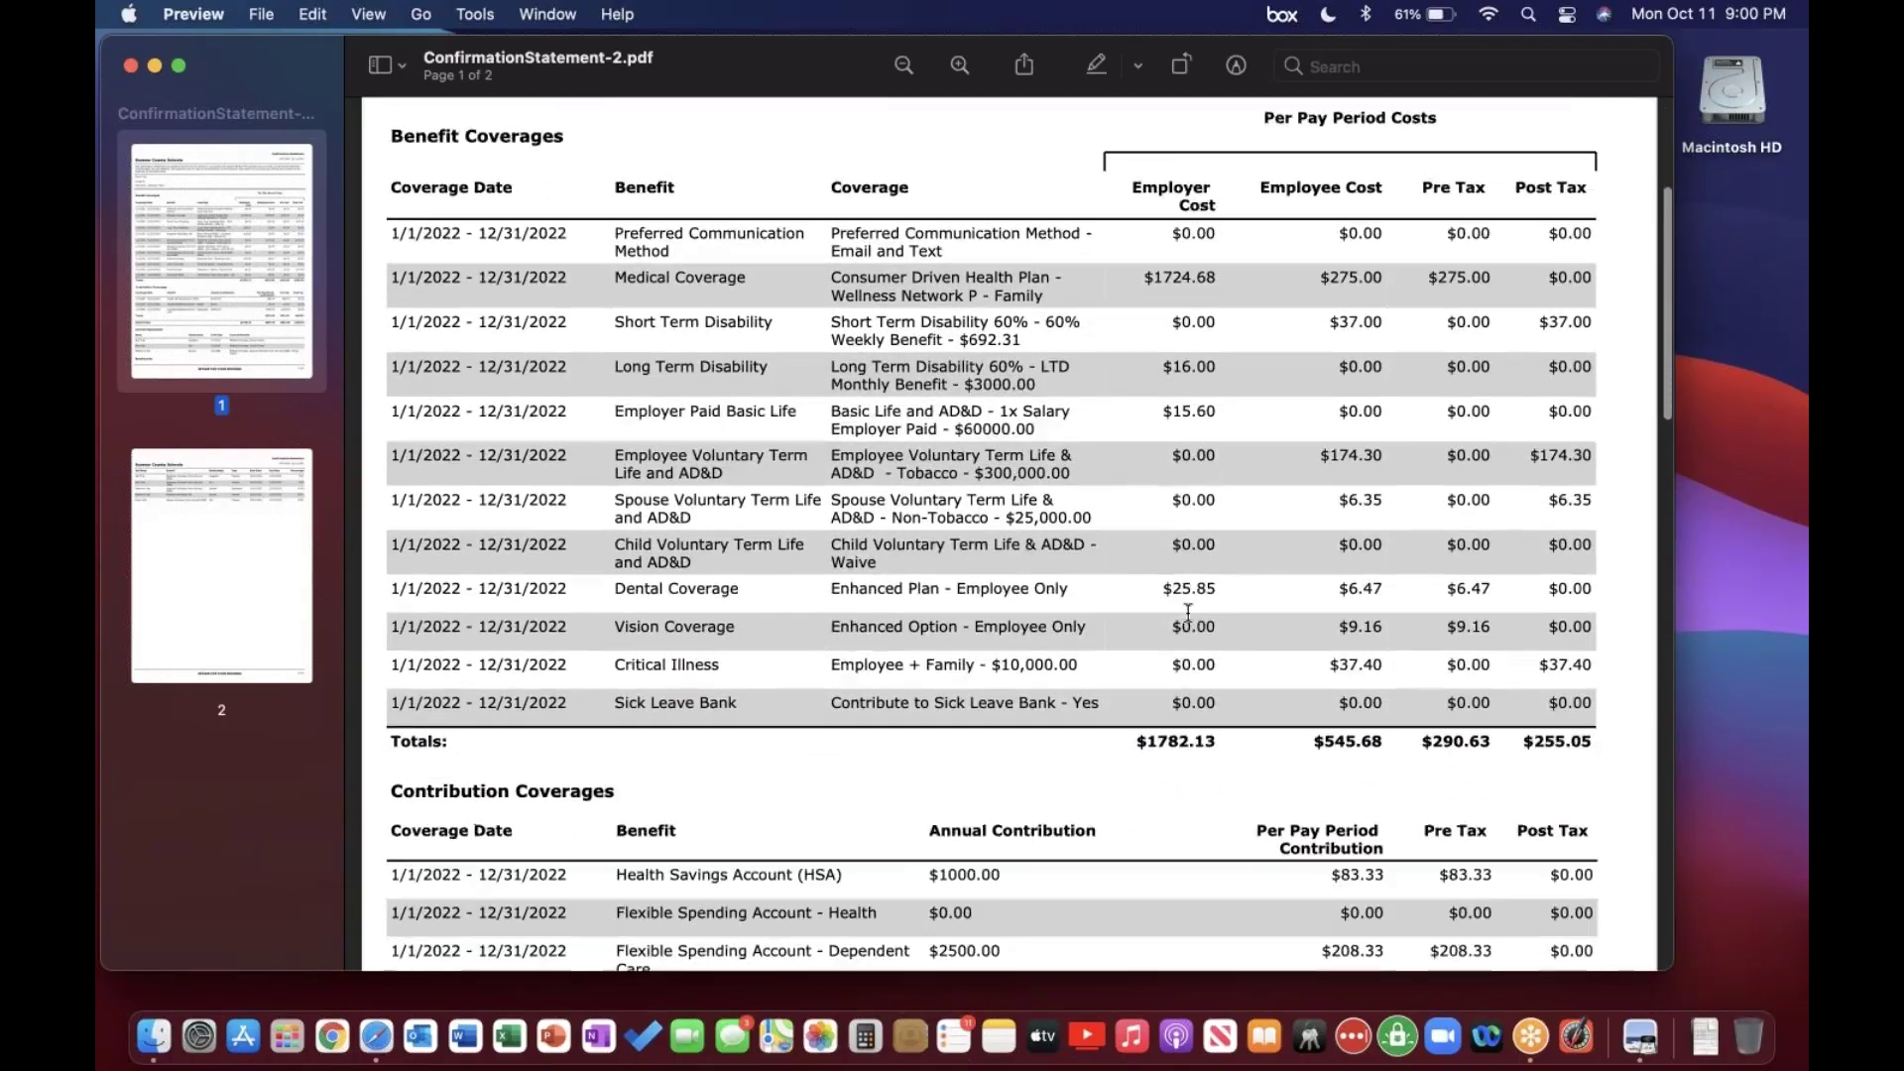
scroll(1188, 613, "down", 8)
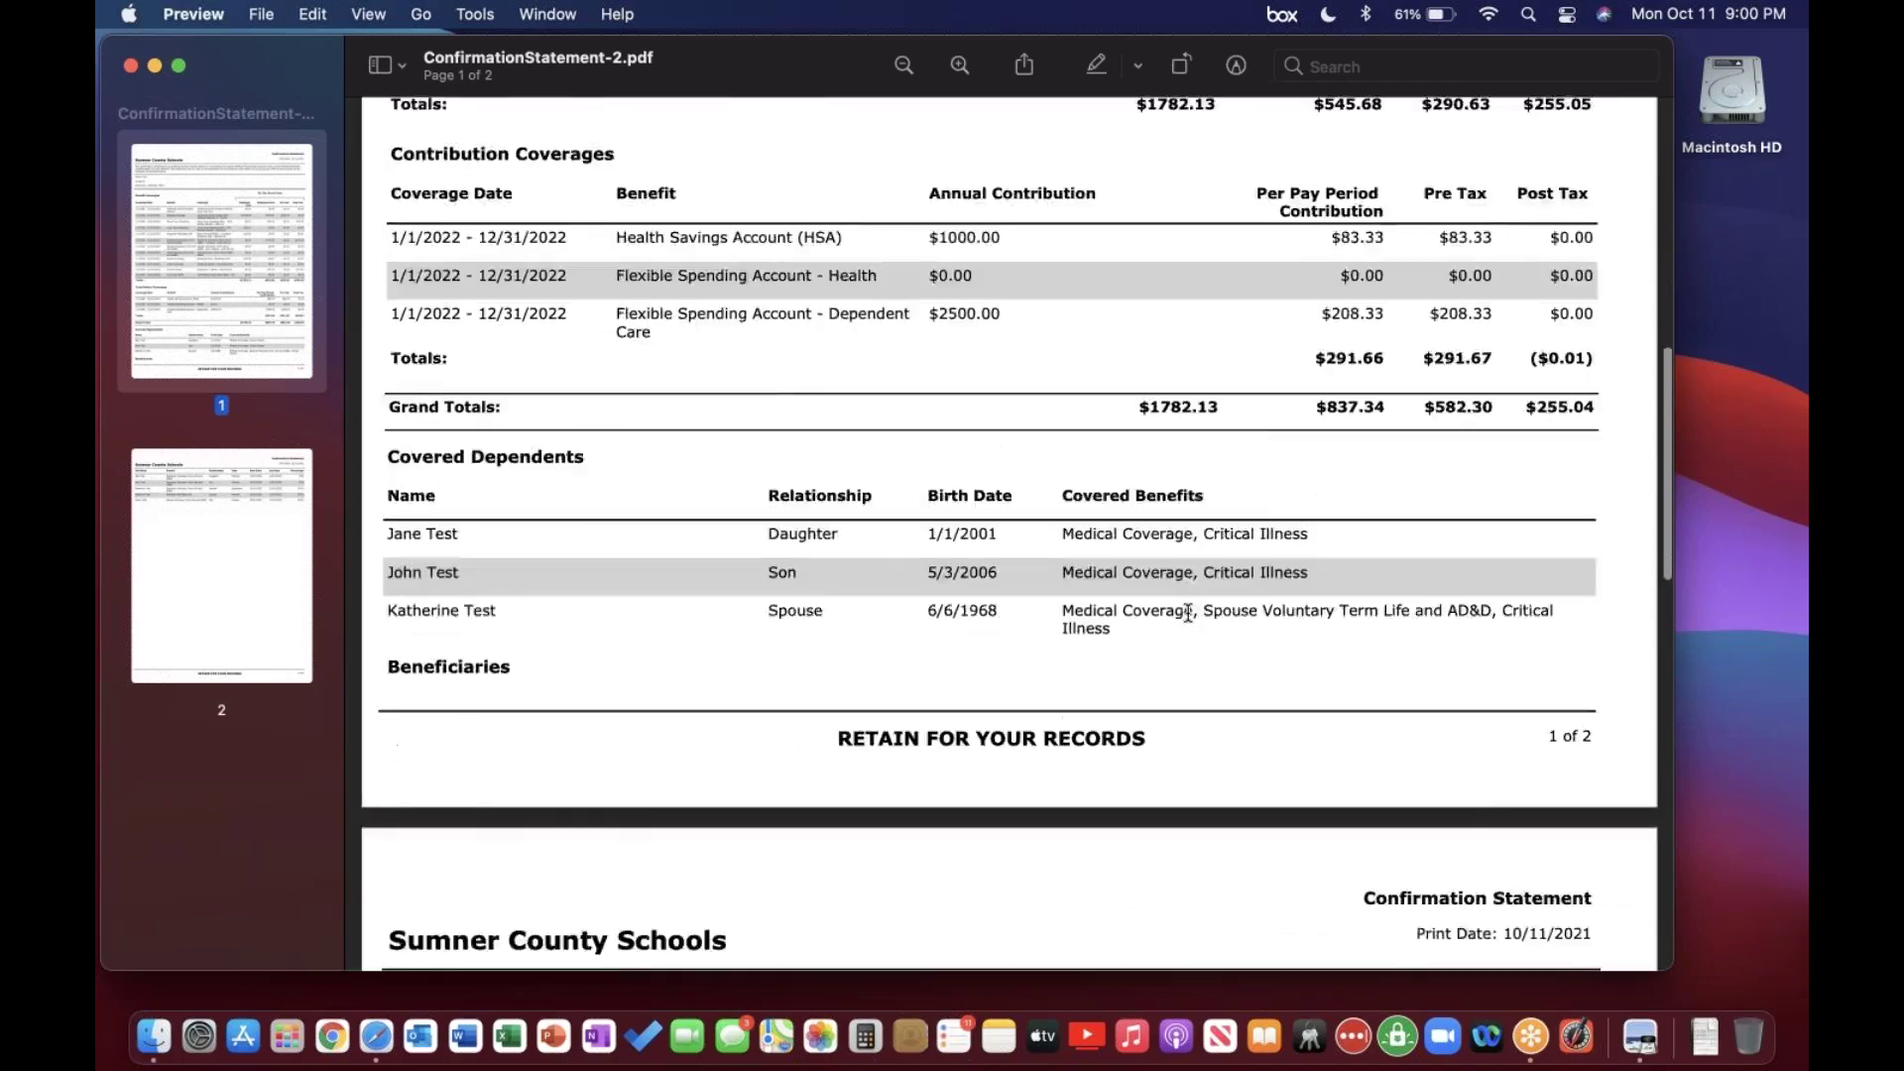
Close the Confirmation Statement PDF, switch back to the enrollment site in Safari and return to the employee homepage.
left_click(221, 260)
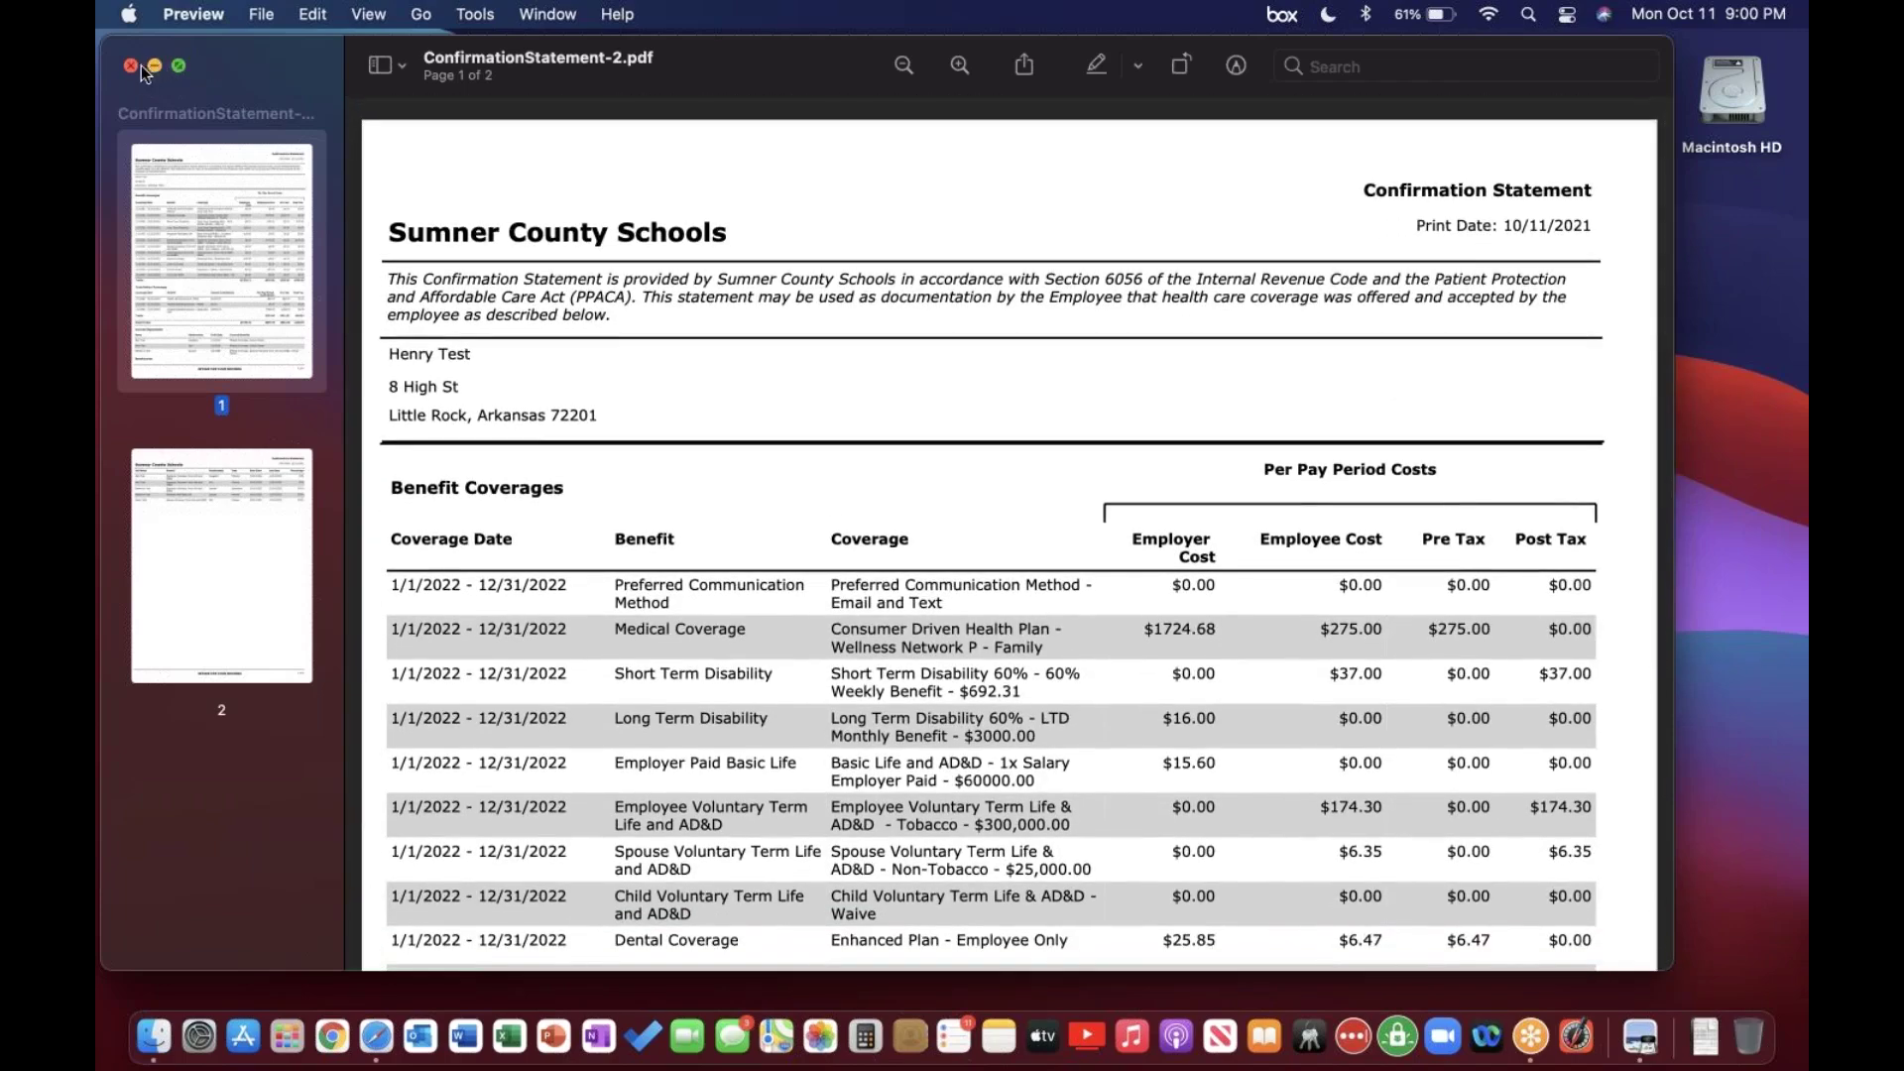
left_click(130, 65)
key("ctrl+Right")
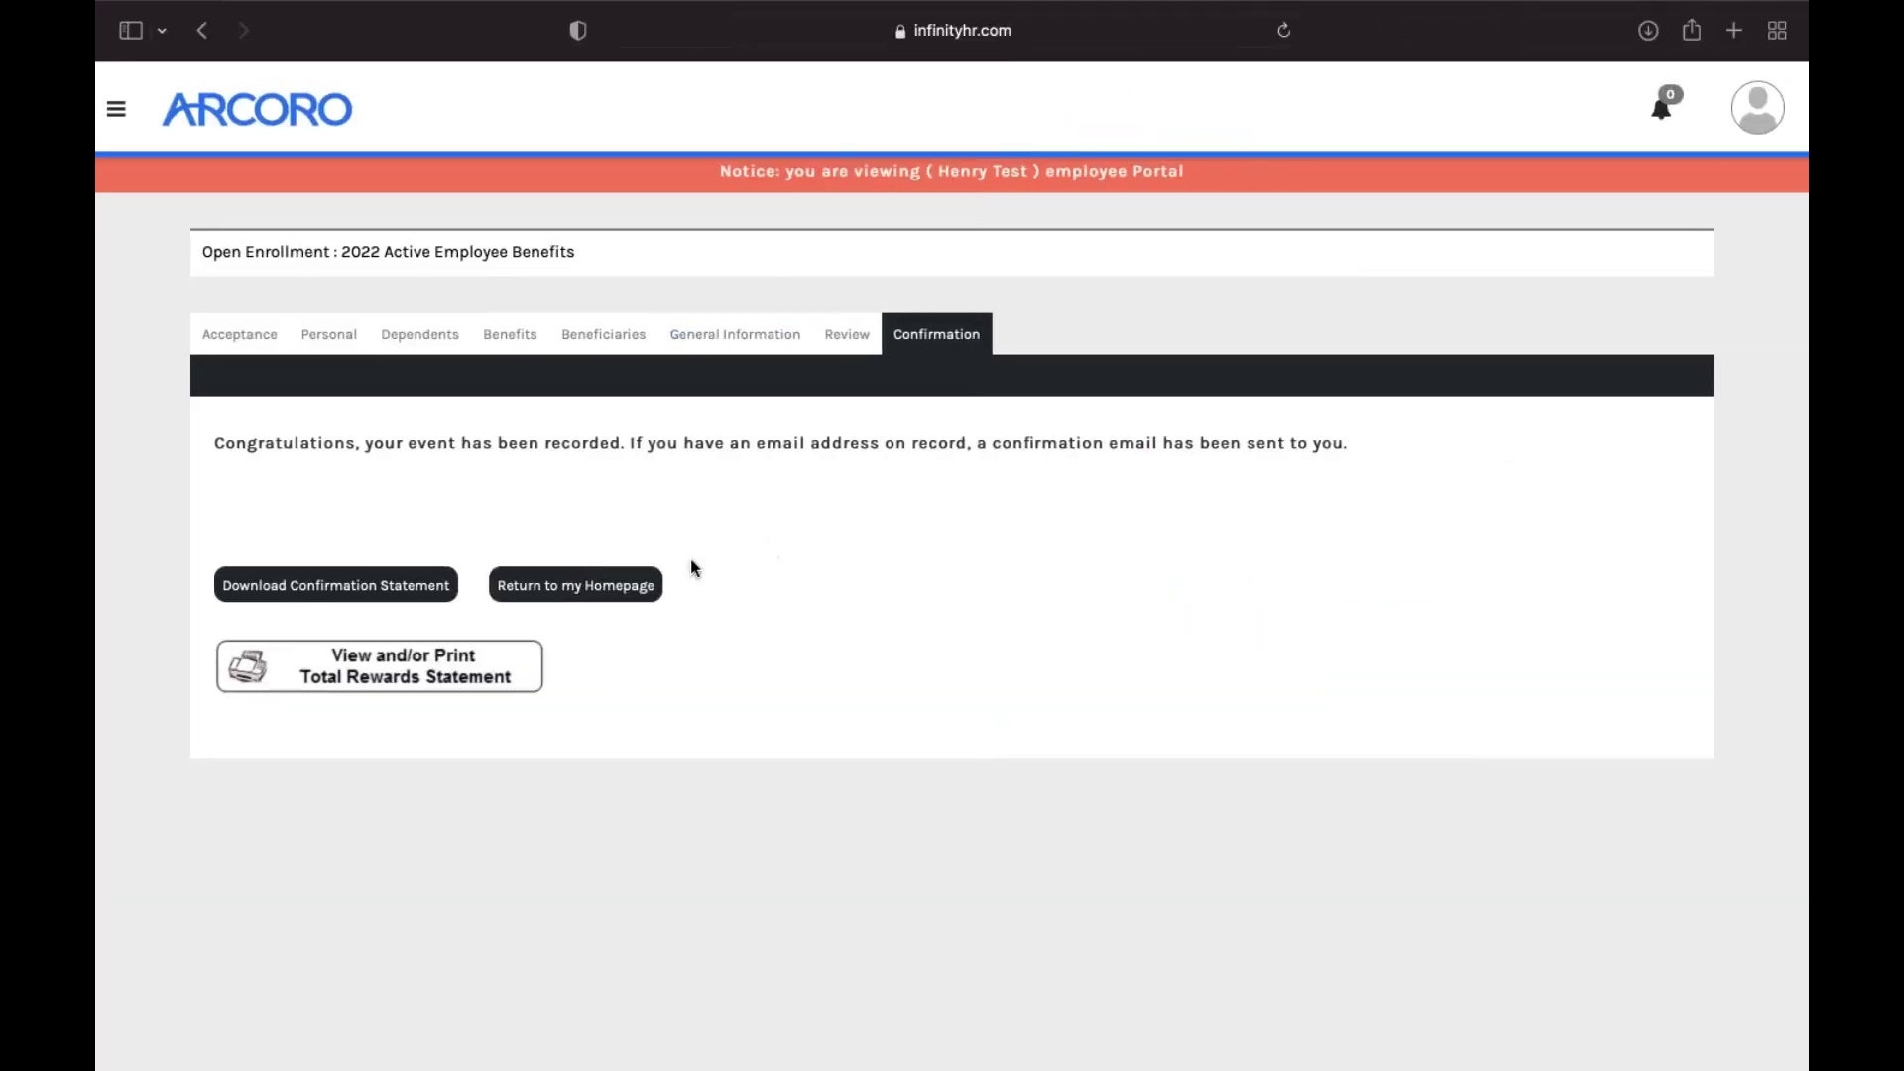
left_click(603, 591)
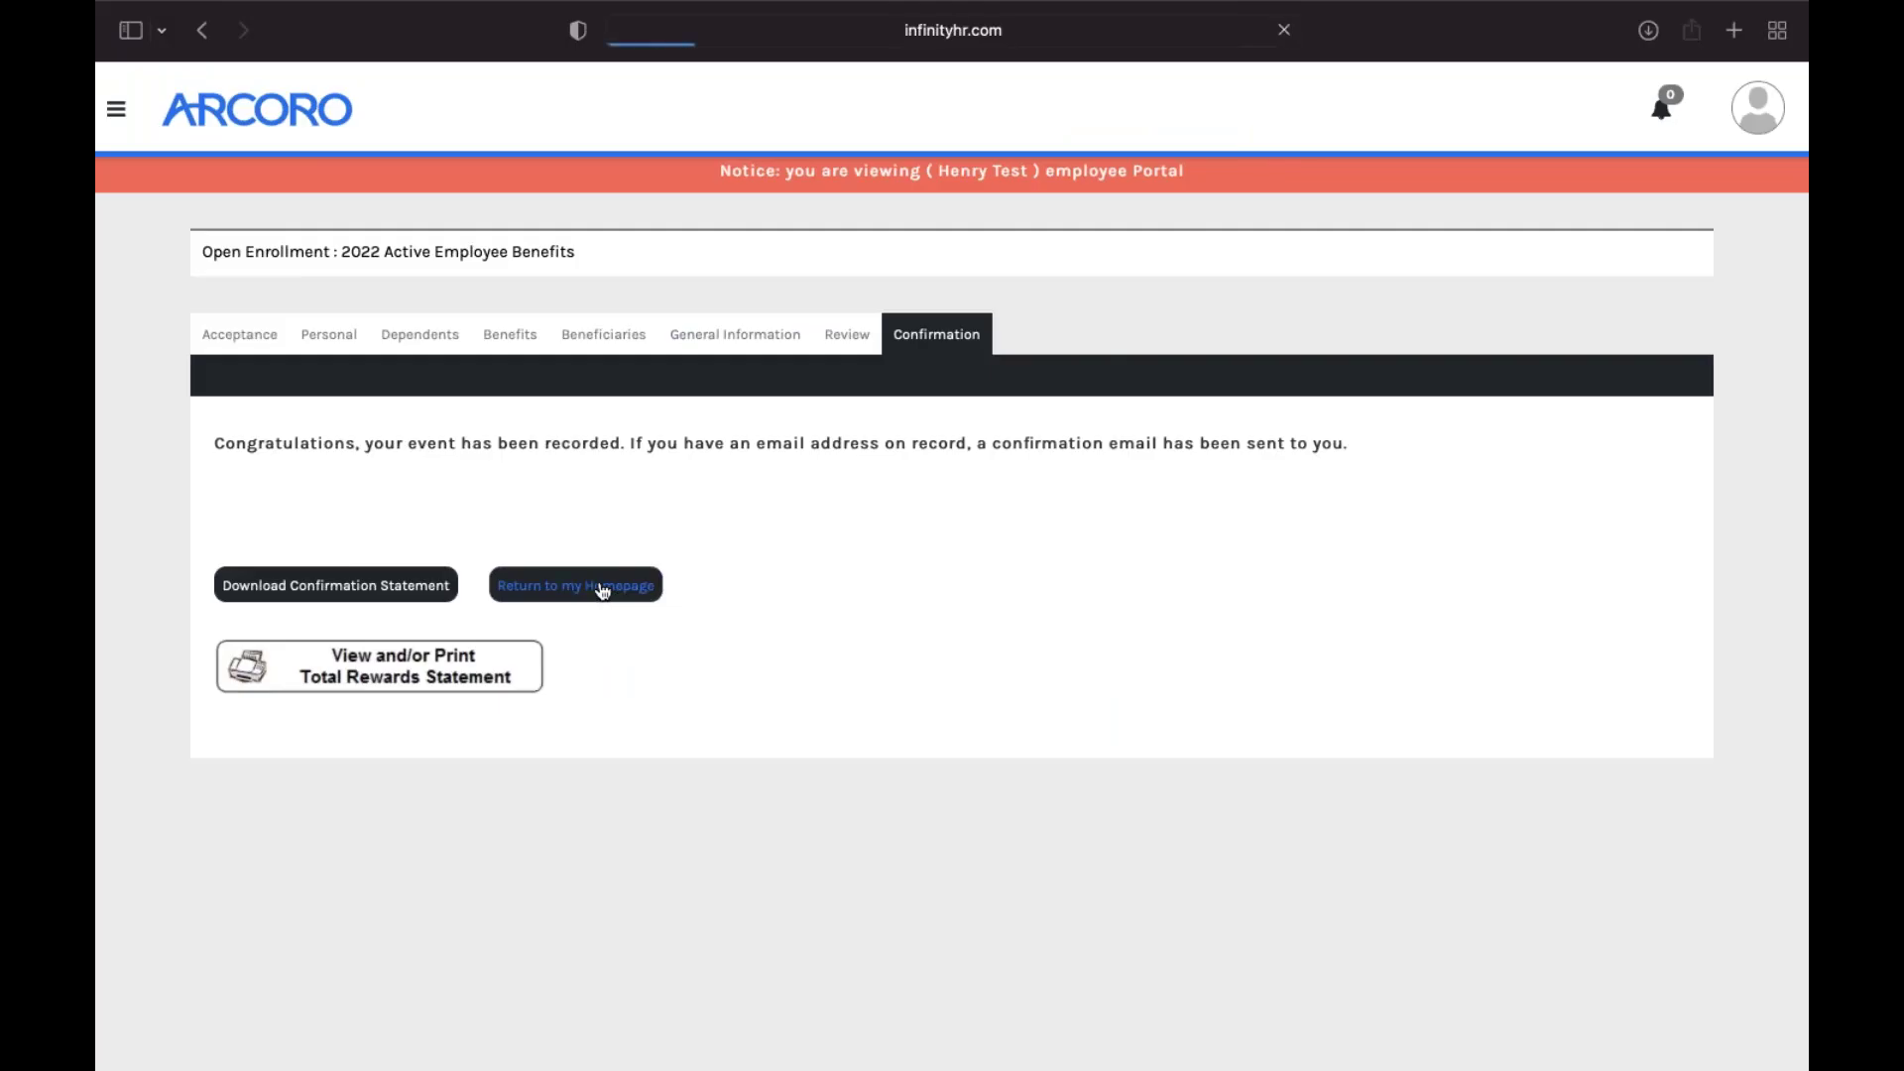